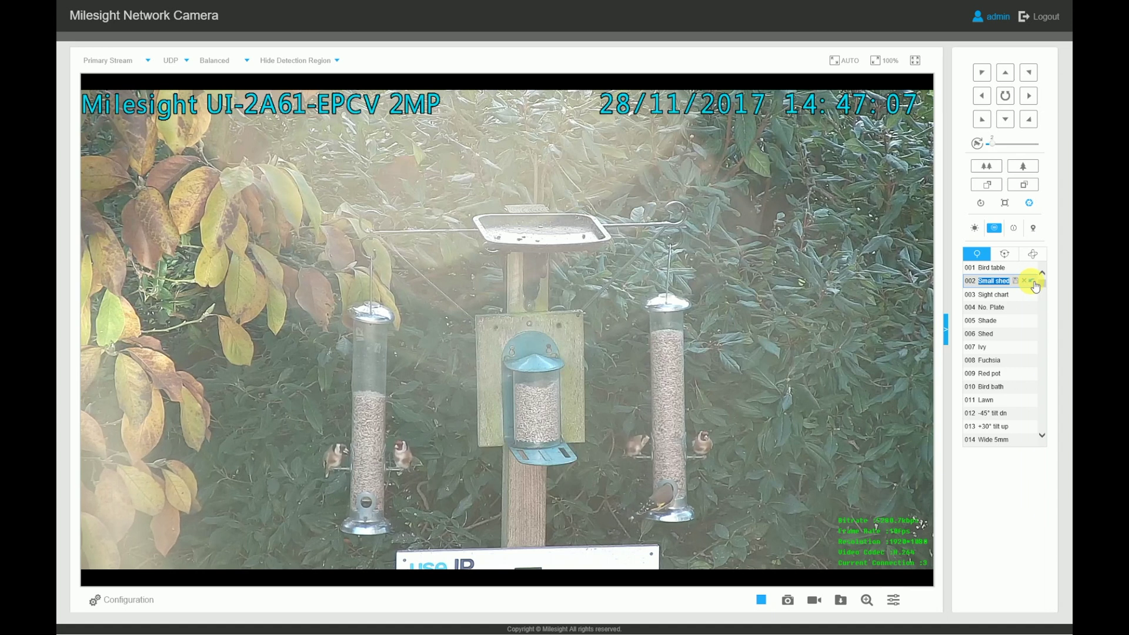
# Step: Call preset 003 Sight chart, then return the camera to preset 001 Bird table
pyautogui.click(1035, 284)
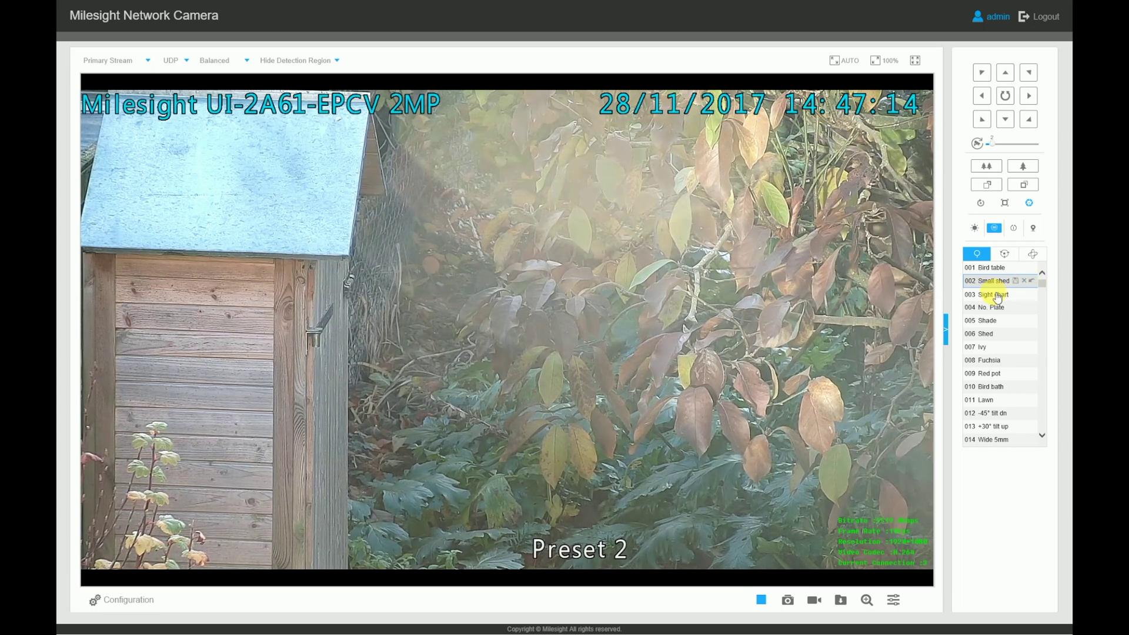
pyautogui.click(1002, 295)
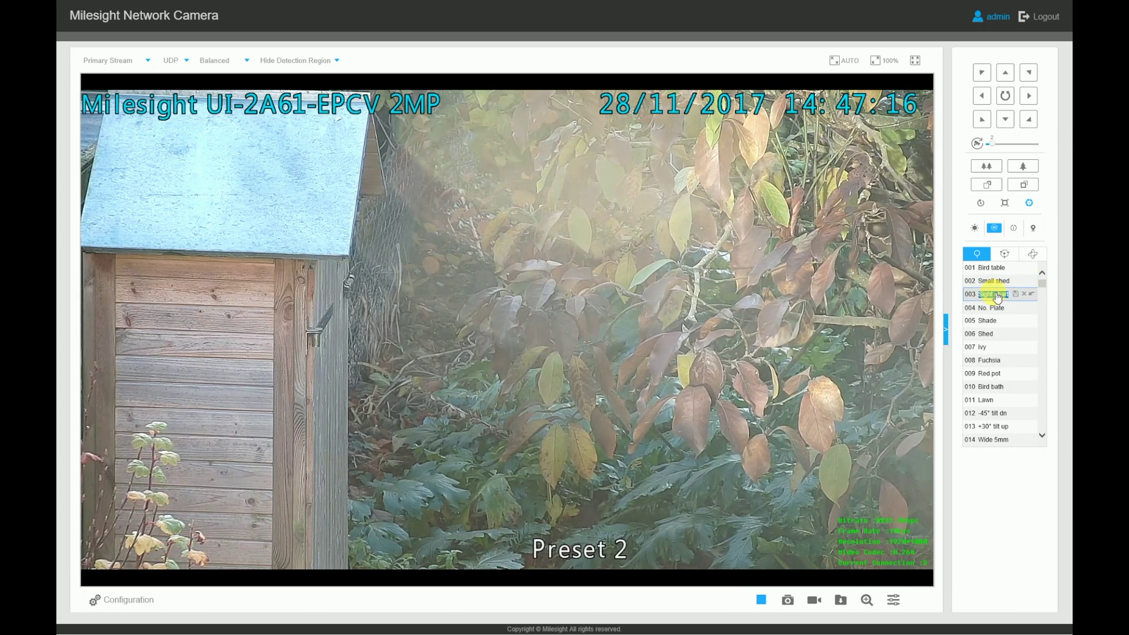
pyautogui.click(1032, 294)
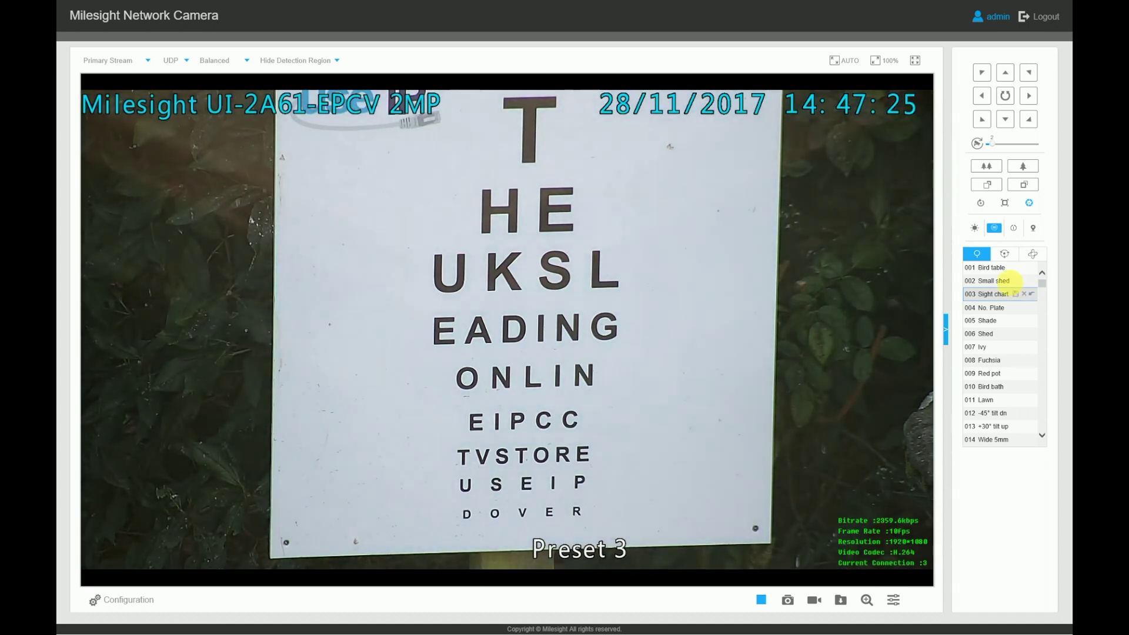
pyautogui.click(996, 272)
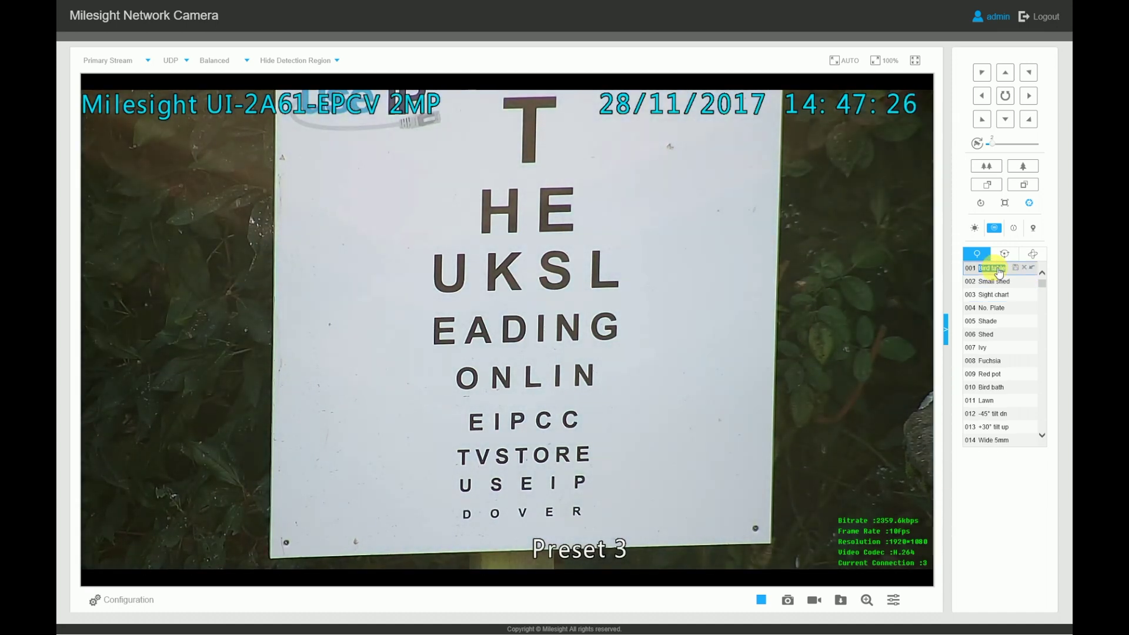
pyautogui.click(1035, 269)
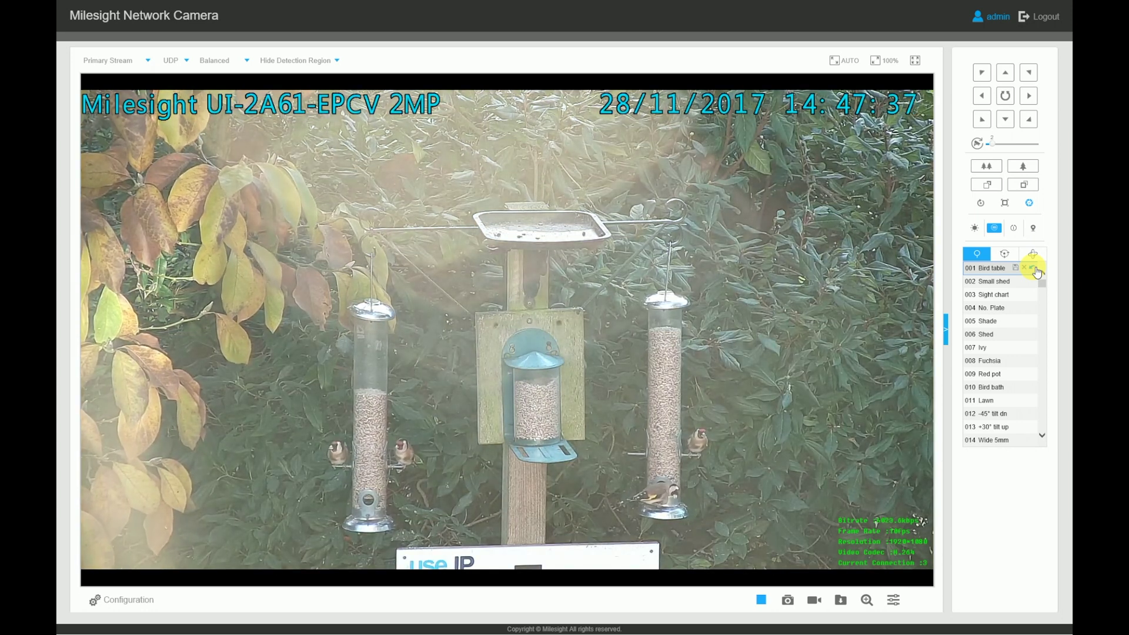
# Step: Add preset 7 as stop 07 of patrol Path 1, save, and start the patrol
pyautogui.click(1008, 255)
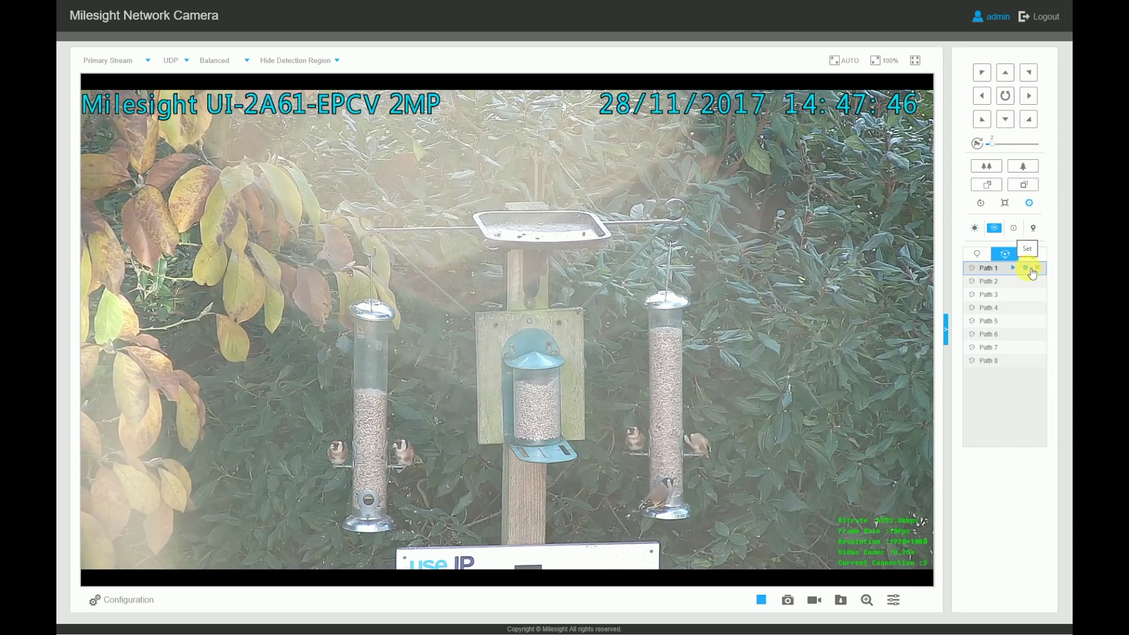
pyautogui.click(1026, 269)
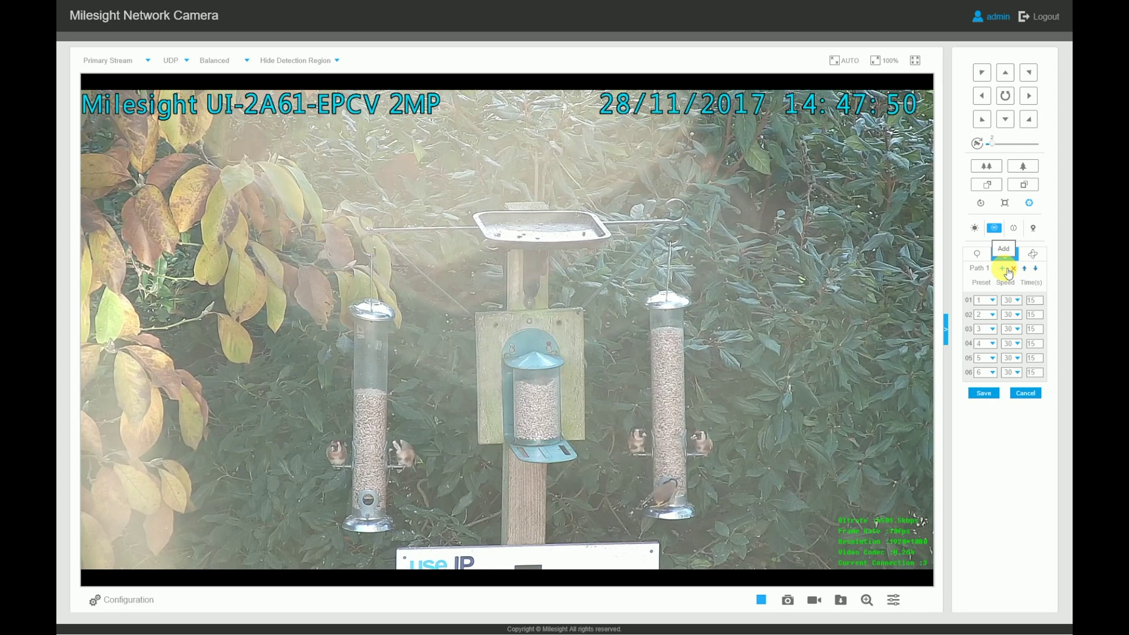
pyautogui.click(1006, 269)
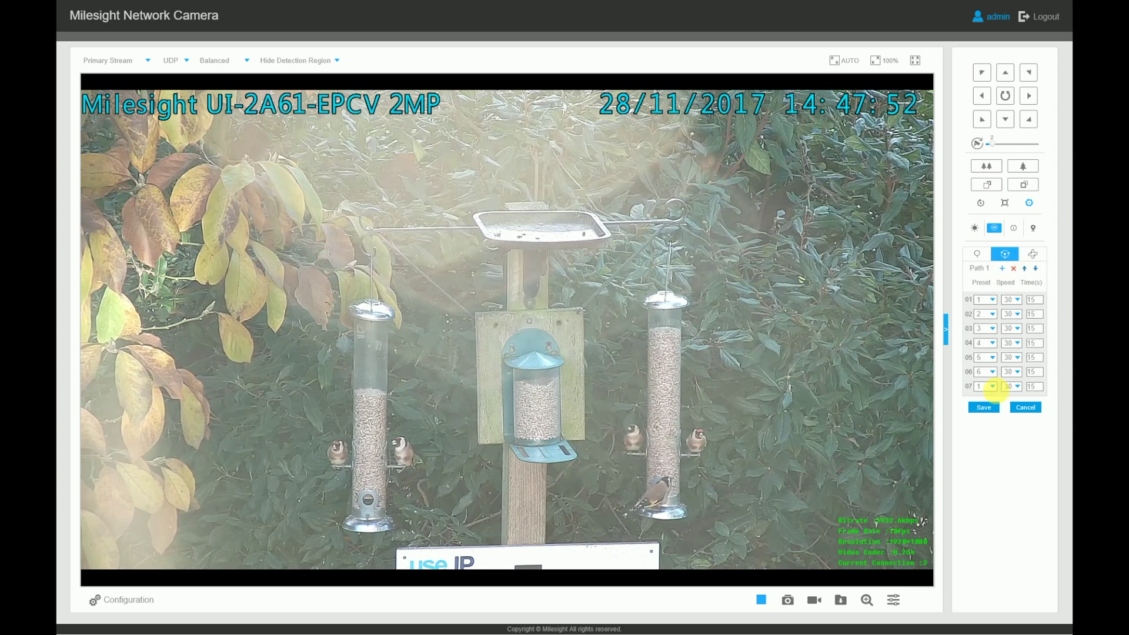
pyautogui.click(997, 388)
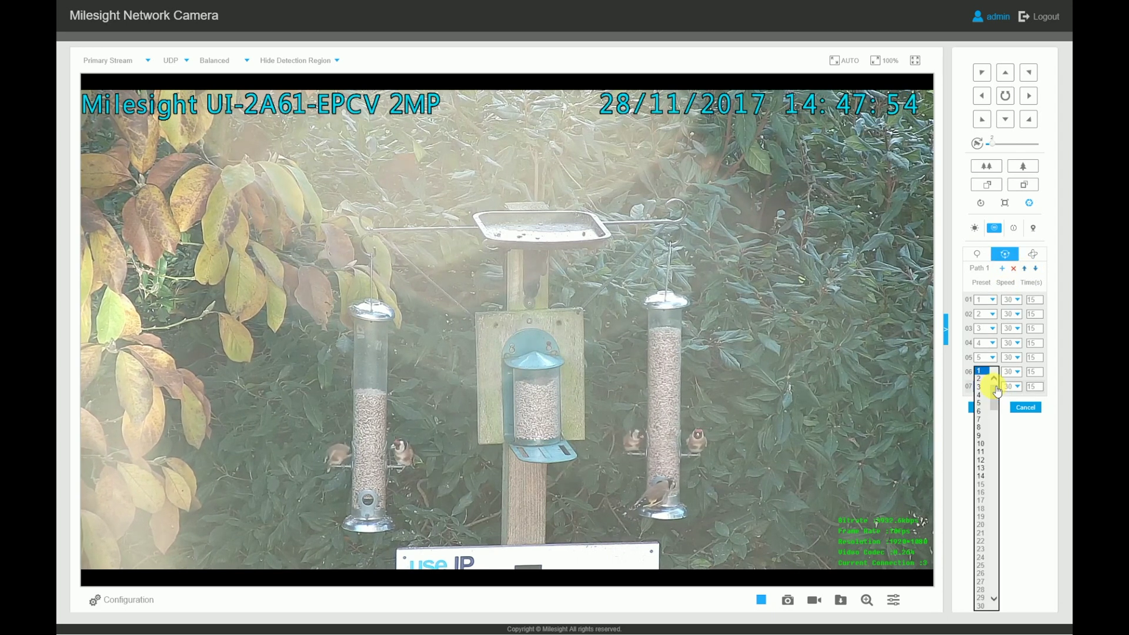
pyautogui.click(986, 419)
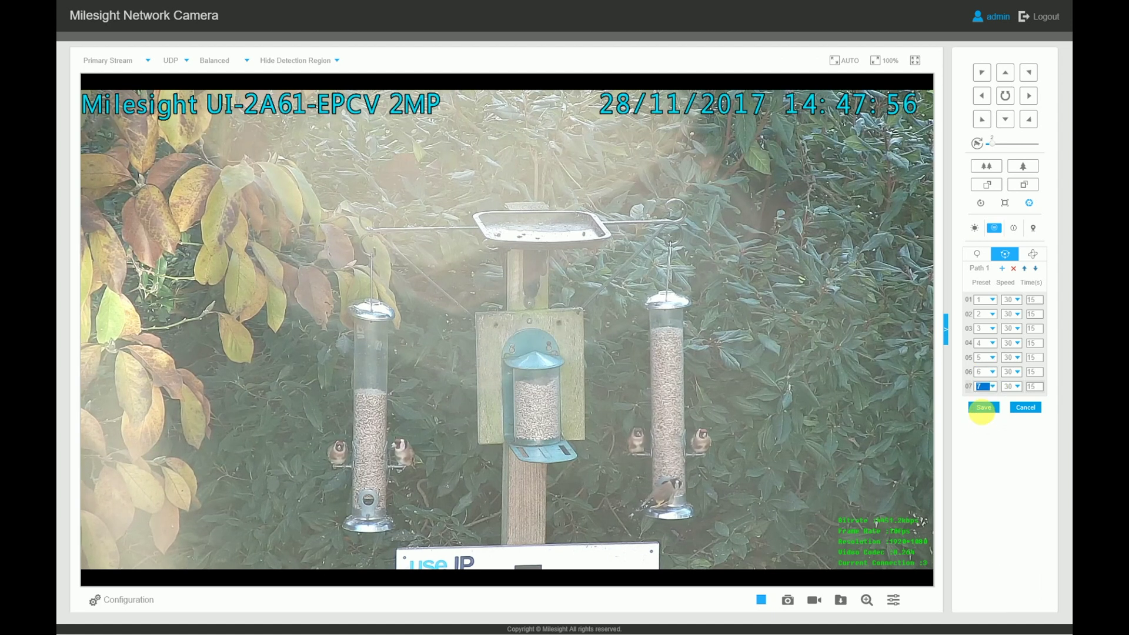
pyautogui.click(982, 408)
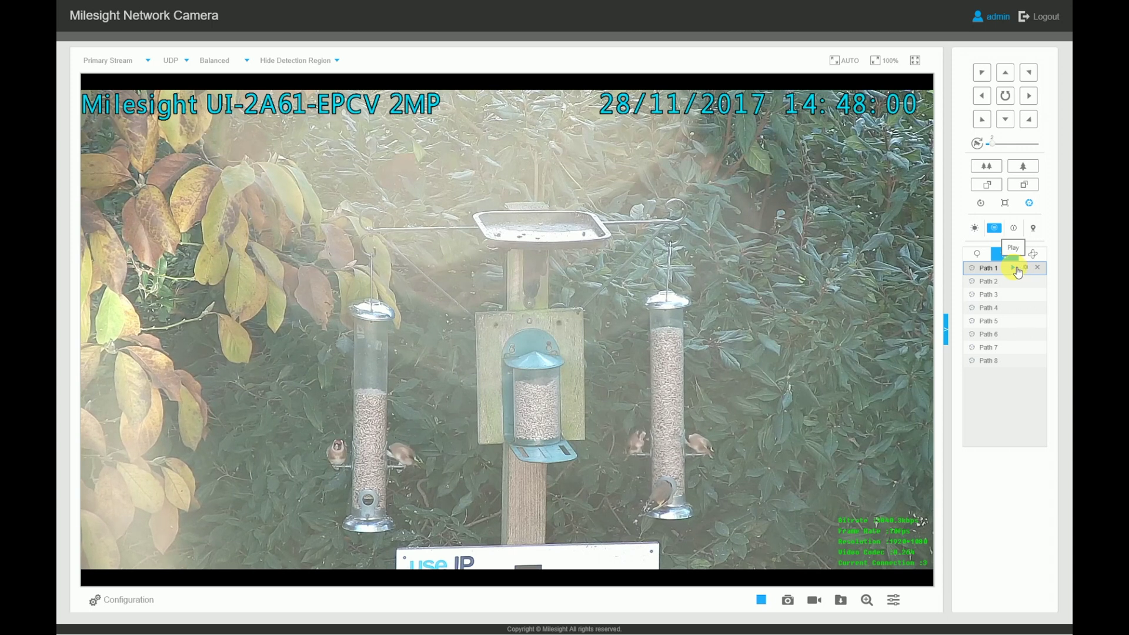
pyautogui.click(1014, 268)
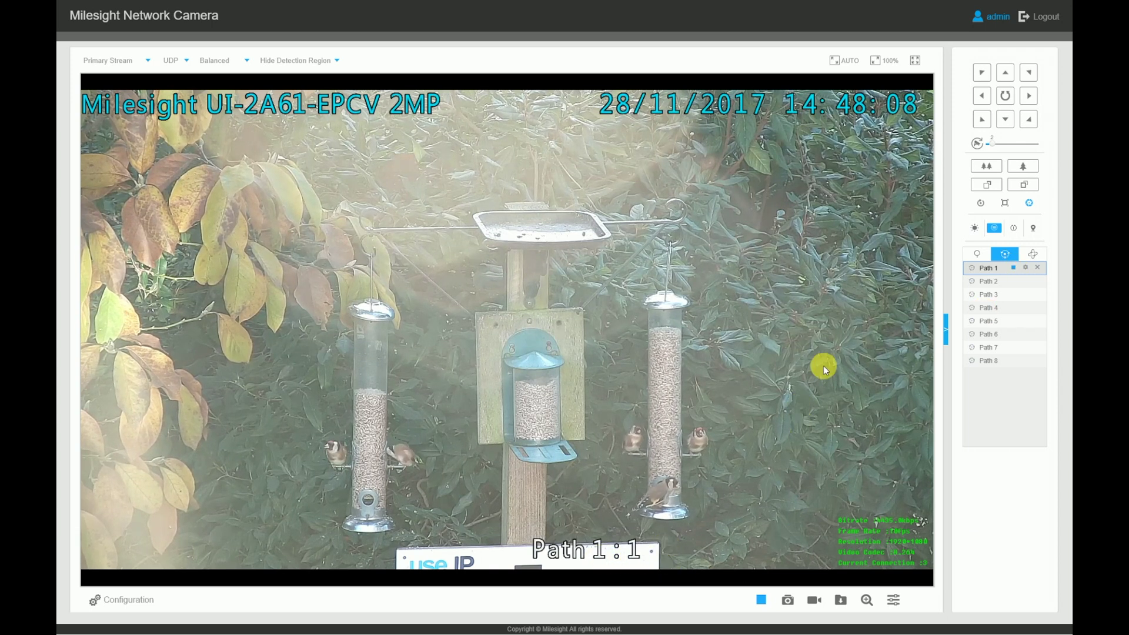
# Step: Switch from the Pattern list back to presets and scroll down to preset 255
pyautogui.click(1033, 257)
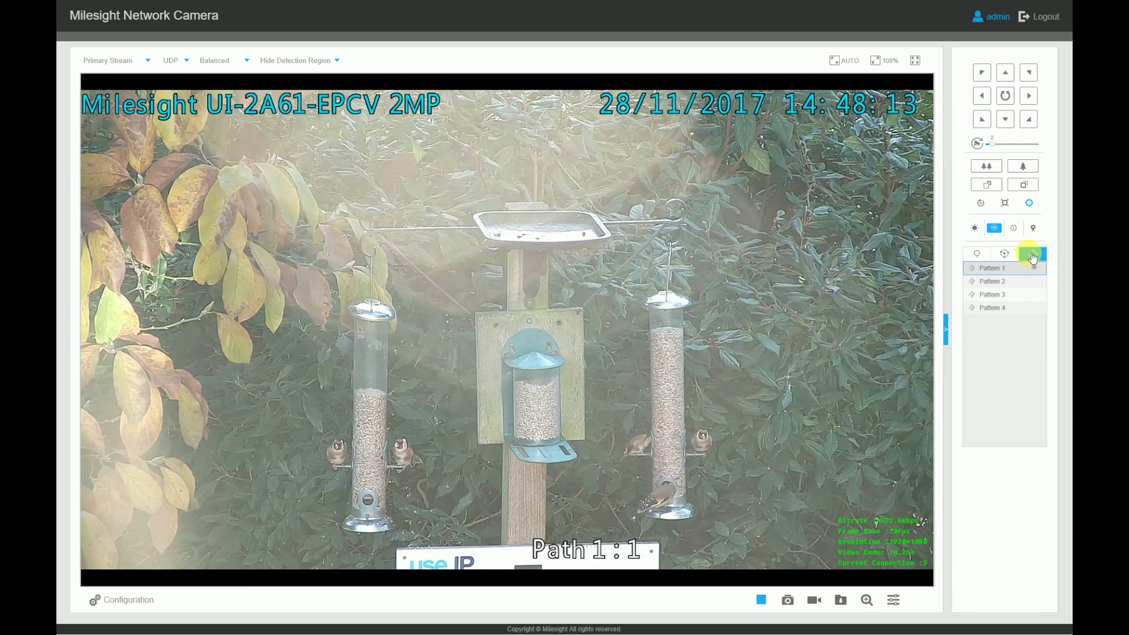
pyautogui.click(977, 255)
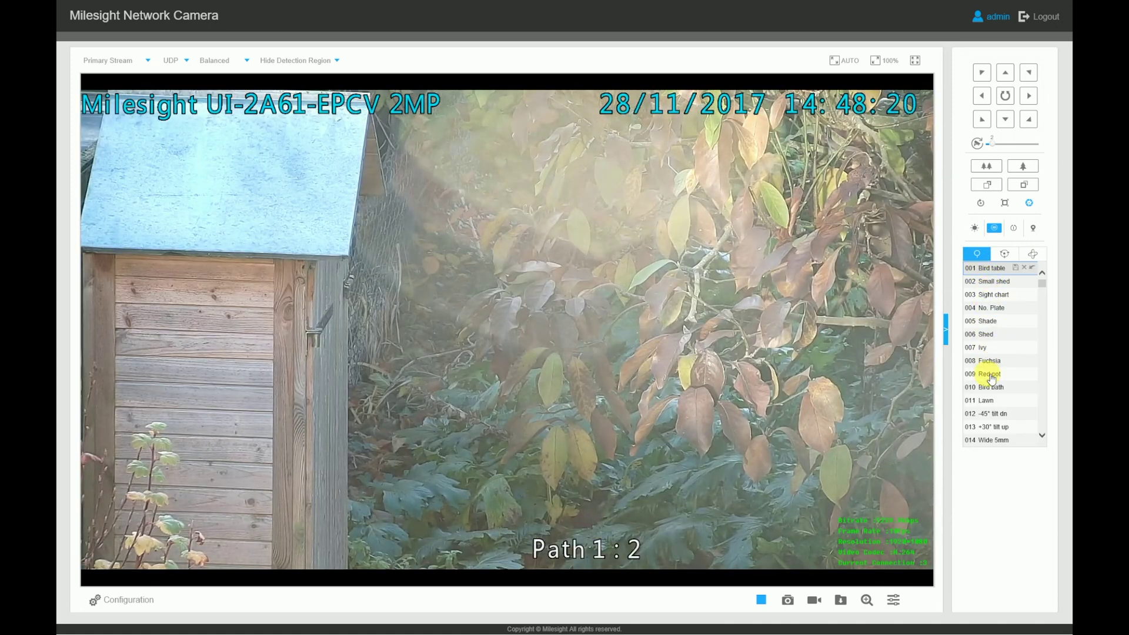
pyautogui.scroll(-2, 993, 378)
pyautogui.scroll(-2, 992, 380)
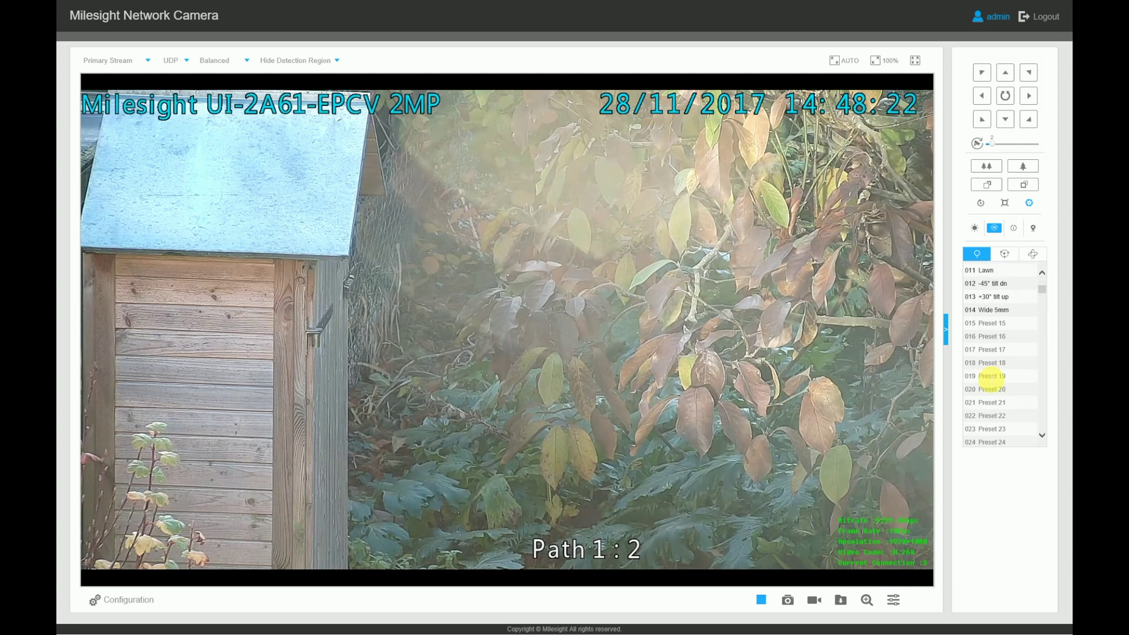
pyautogui.scroll(-6, 992, 379)
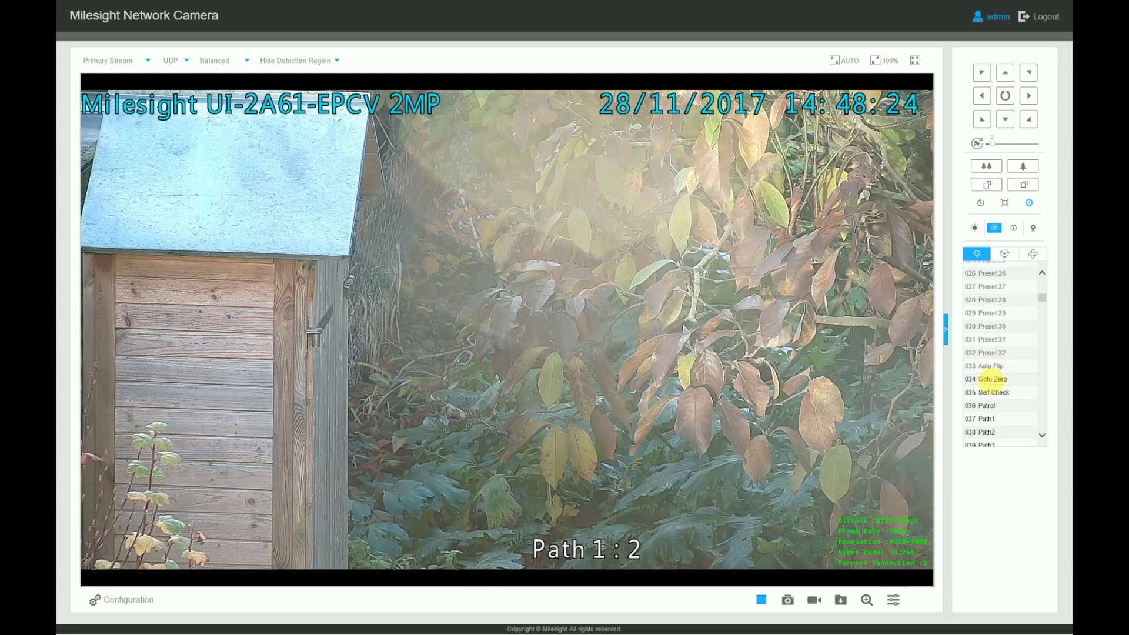
pyautogui.scroll(-2, 992, 379)
pyautogui.scroll(-2, 992, 380)
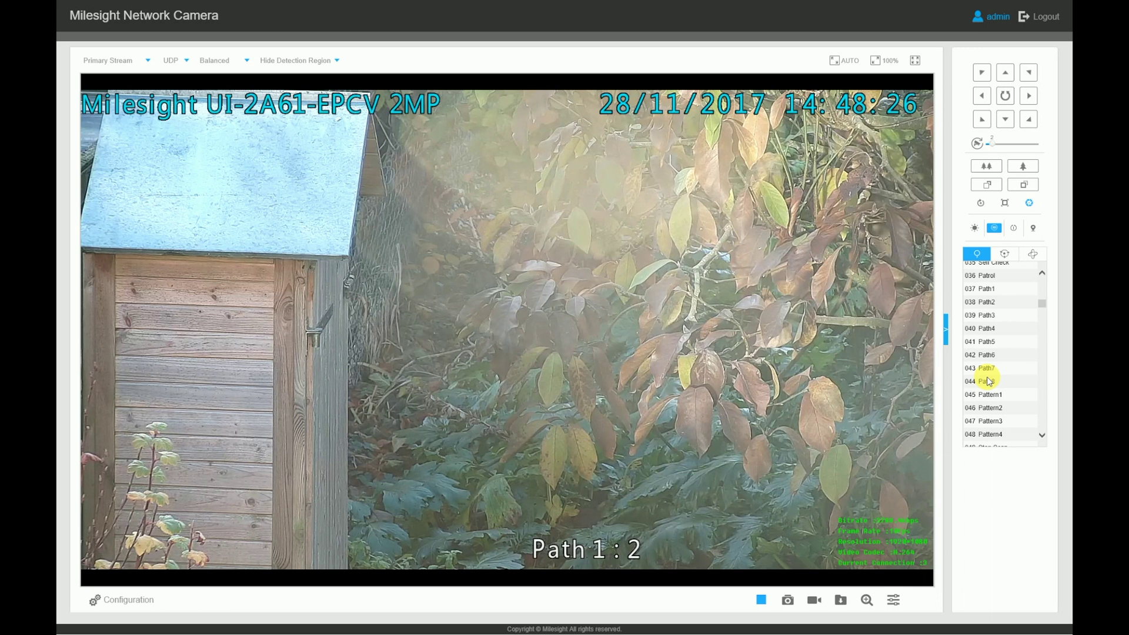
pyautogui.scroll(-4, 990, 381)
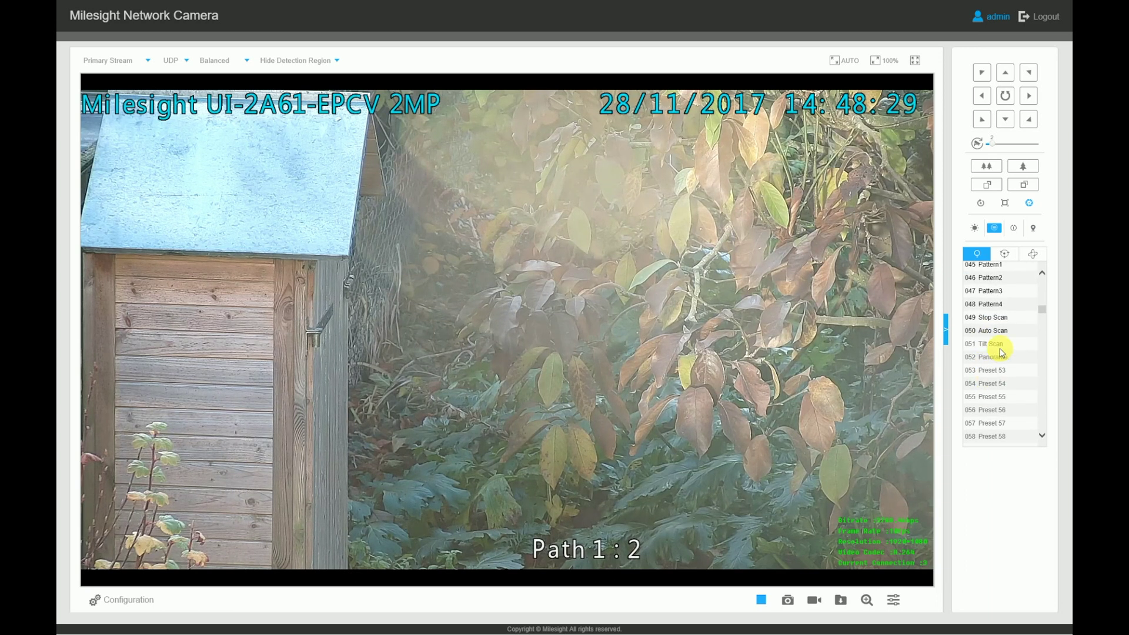
pyautogui.scroll(-2, 1003, 353)
pyautogui.scroll(-2, 1005, 359)
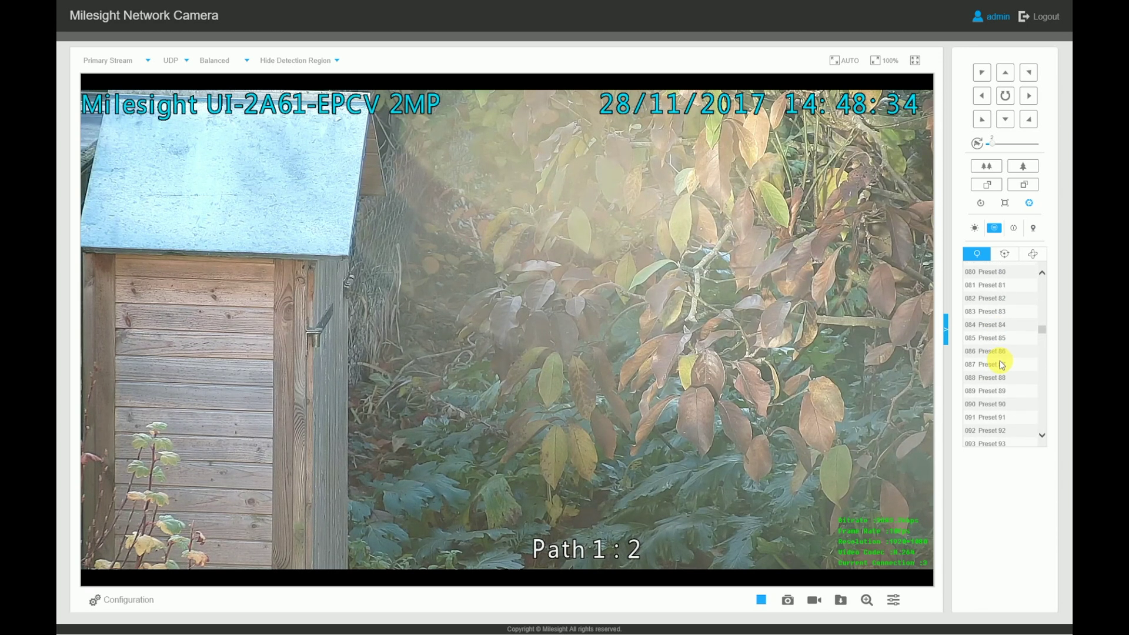
pyautogui.scroll(-4, 1002, 364)
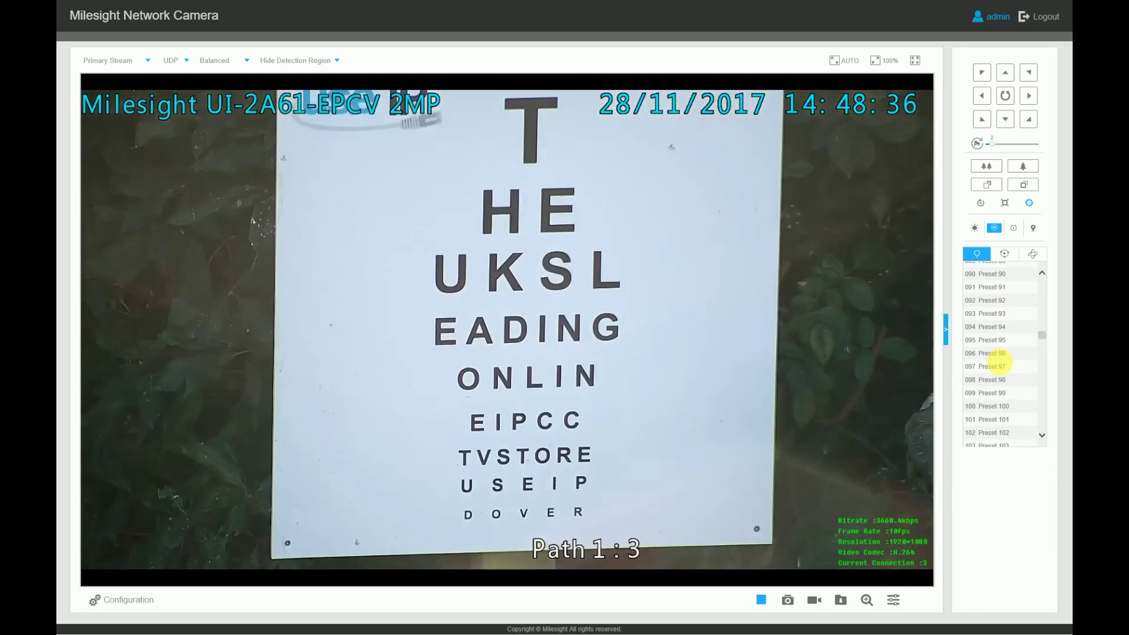
pyautogui.scroll(-5, 1003, 362)
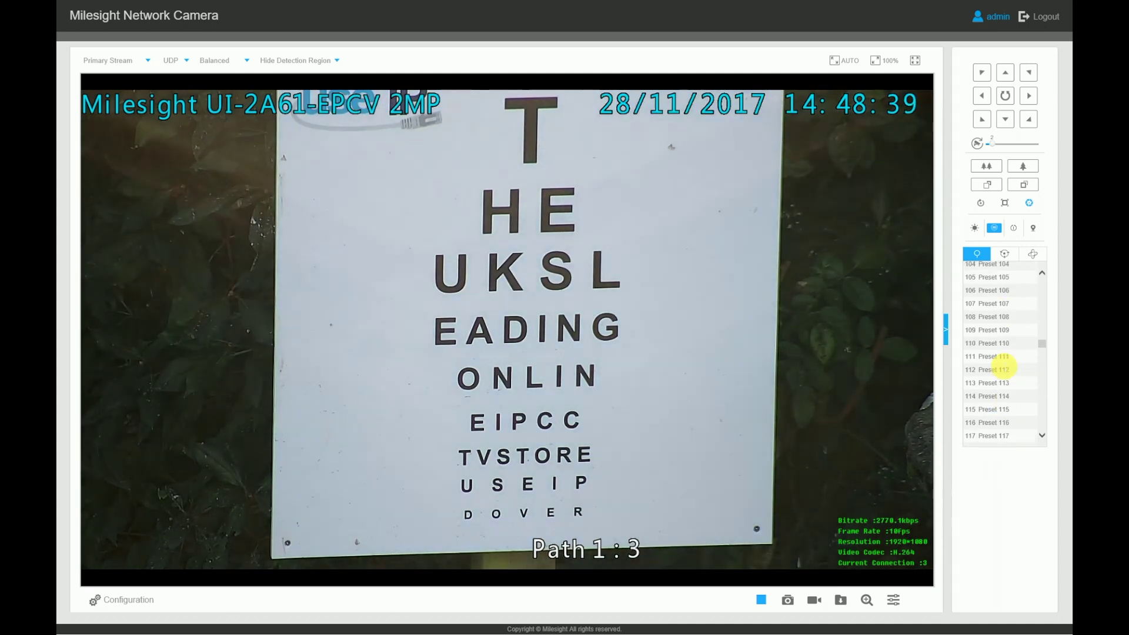
pyautogui.scroll(-5, 1003, 366)
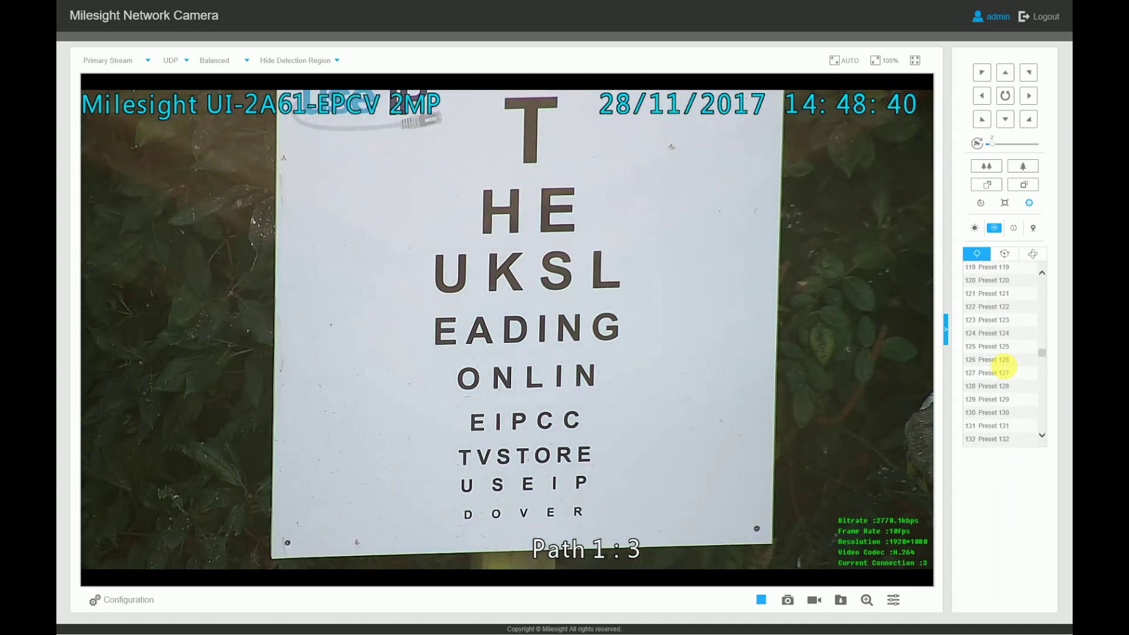
pyautogui.scroll(-10, 1003, 366)
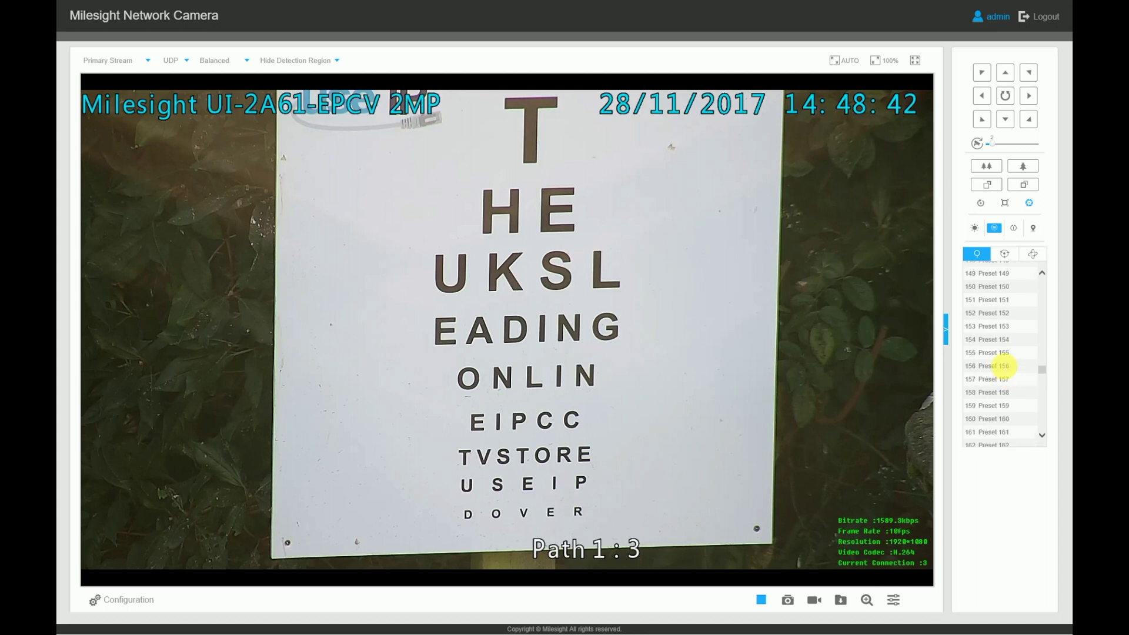
pyautogui.scroll(-13, 1002, 366)
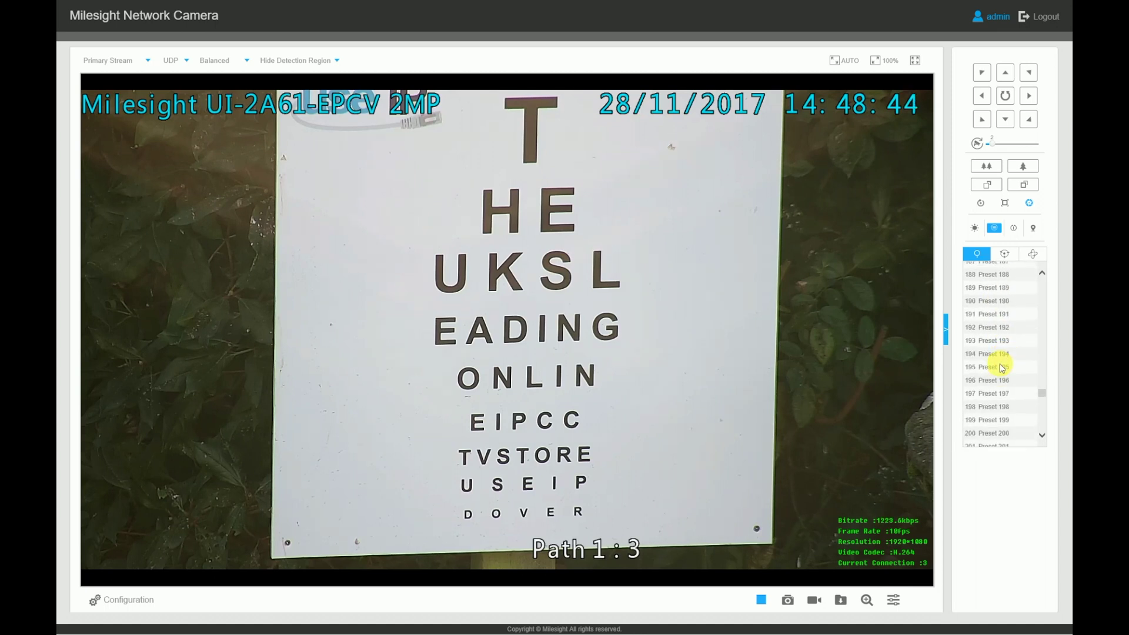
pyautogui.scroll(-8, 1003, 366)
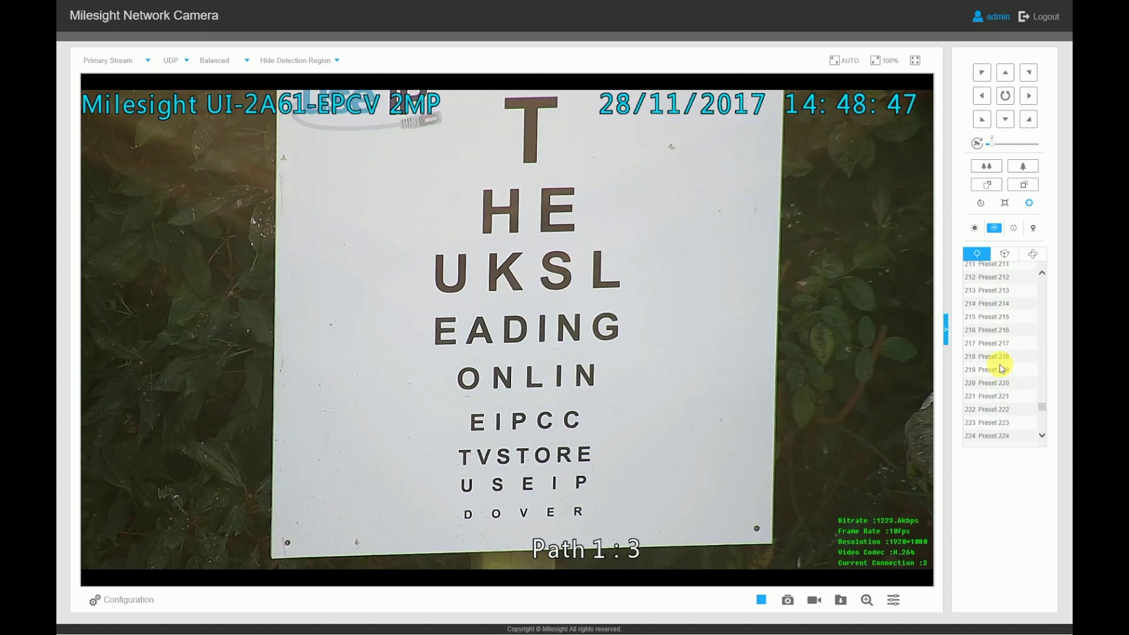
pyautogui.scroll(-10, 1003, 368)
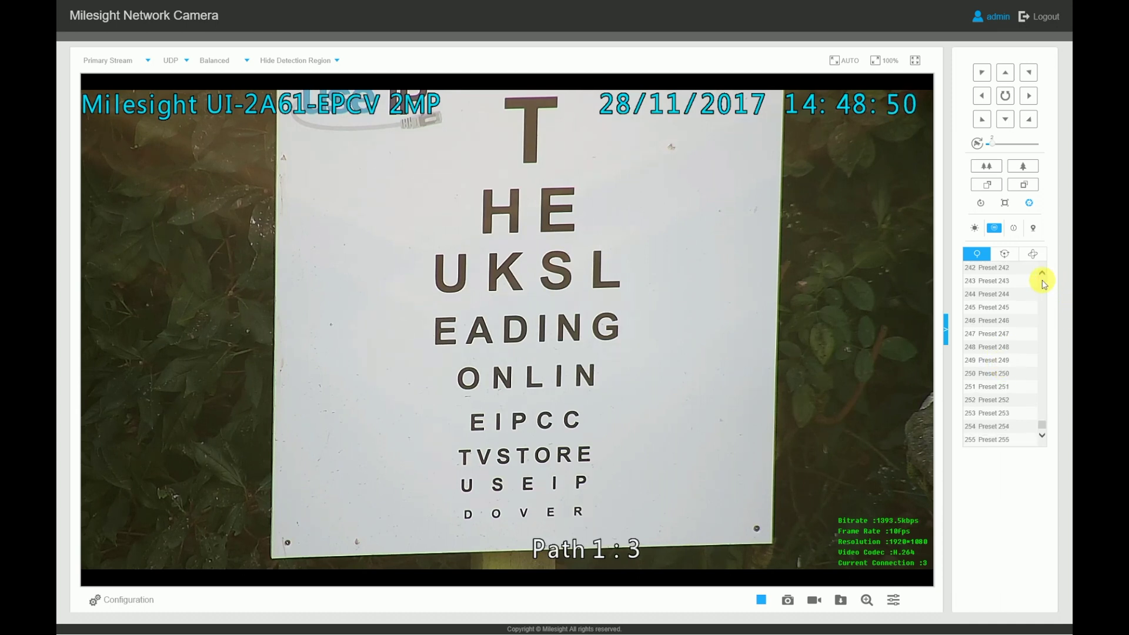
pyautogui.scroll(11, 1038, 283)
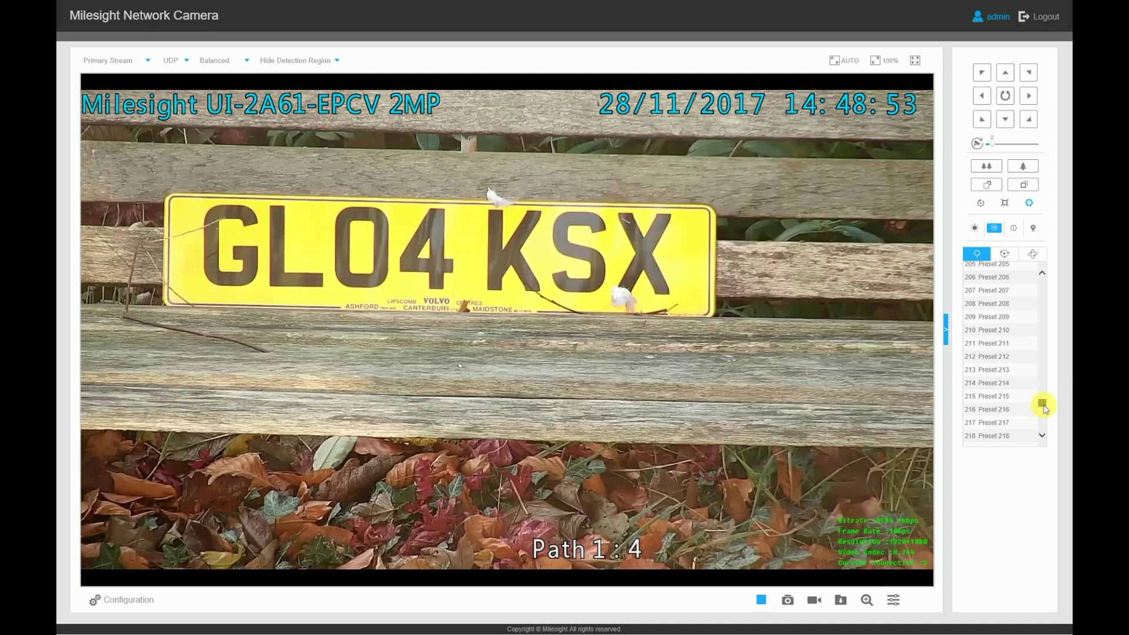
# Step: Turn on the camera light for 30 seconds, enable 3D positioning, and fit video to window
pyautogui.moveTo(1042, 404); pyautogui.dragTo(1051, 257)
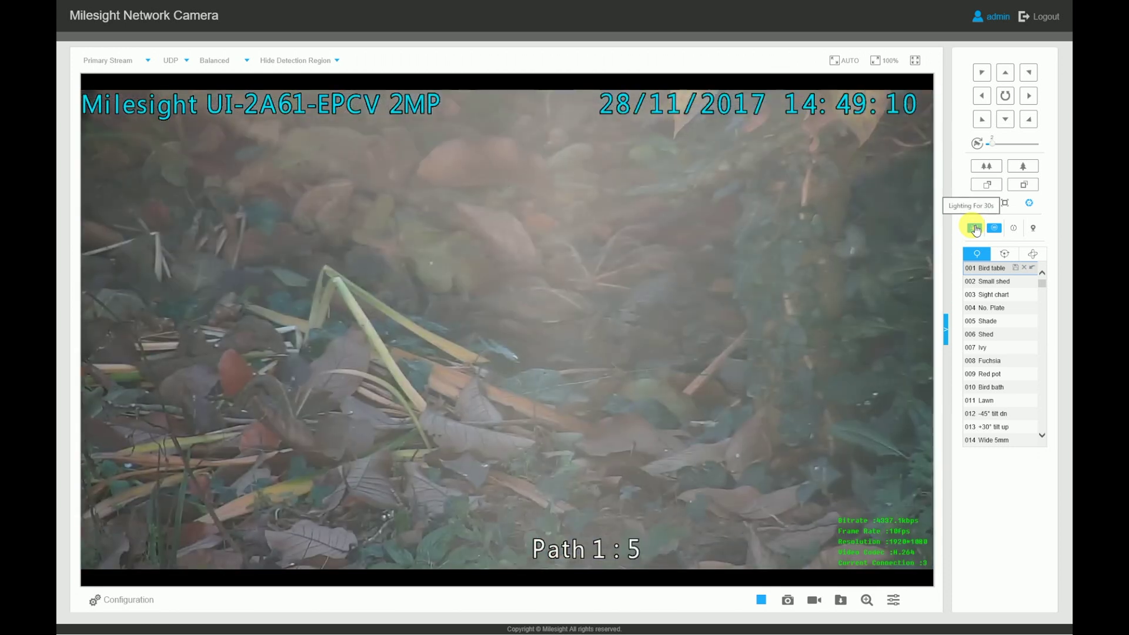
pyautogui.click(975, 229)
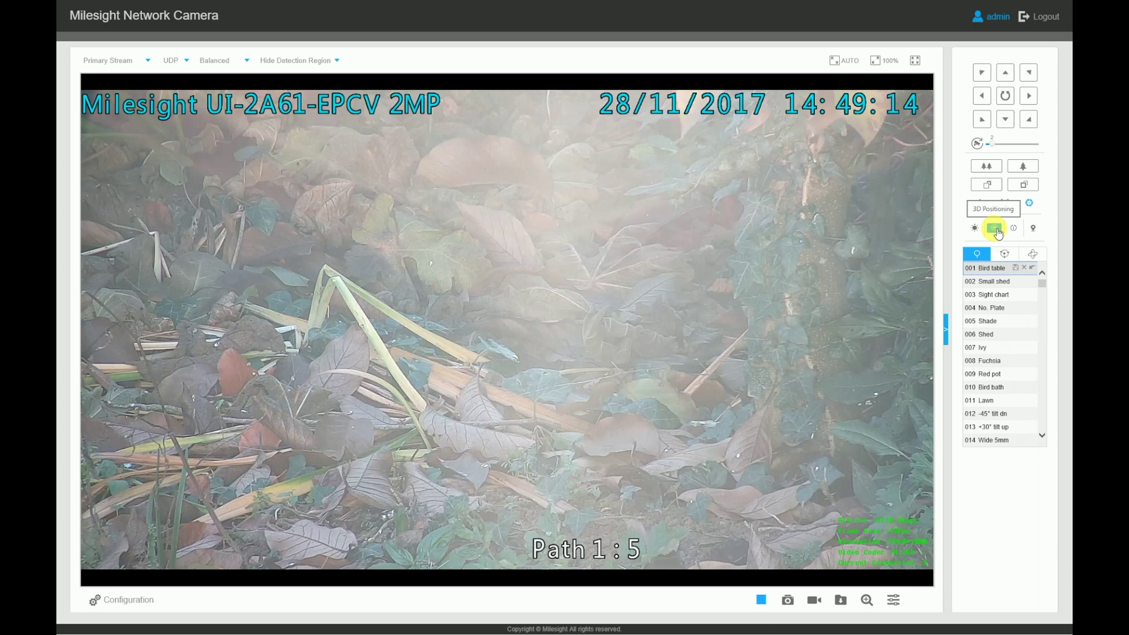
pyautogui.click(1000, 231)
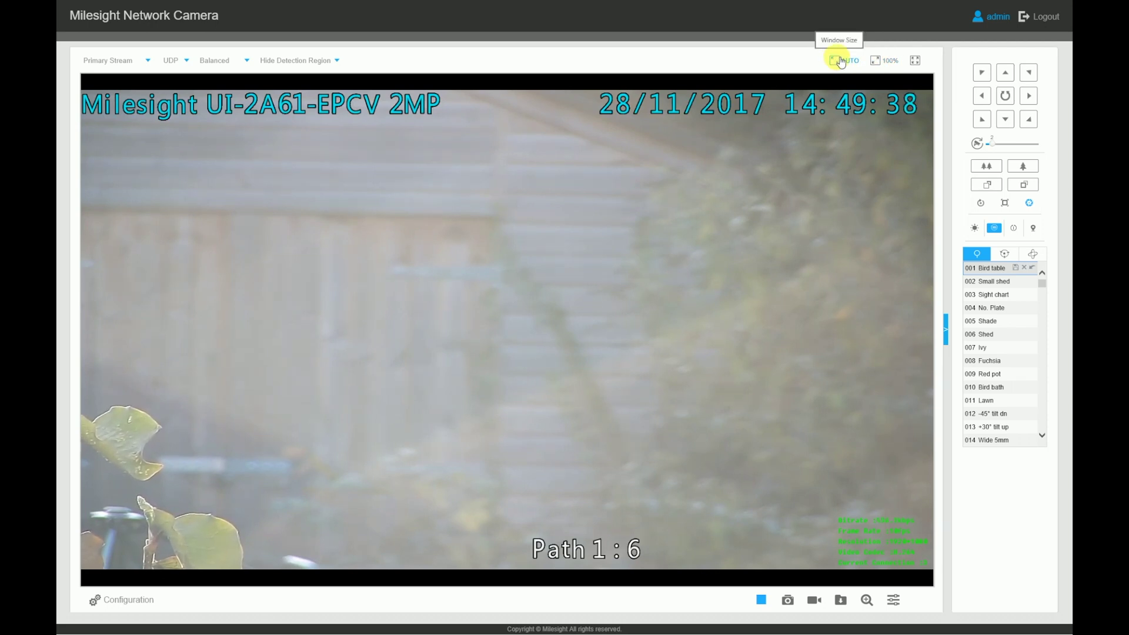
pyautogui.click(918, 60)
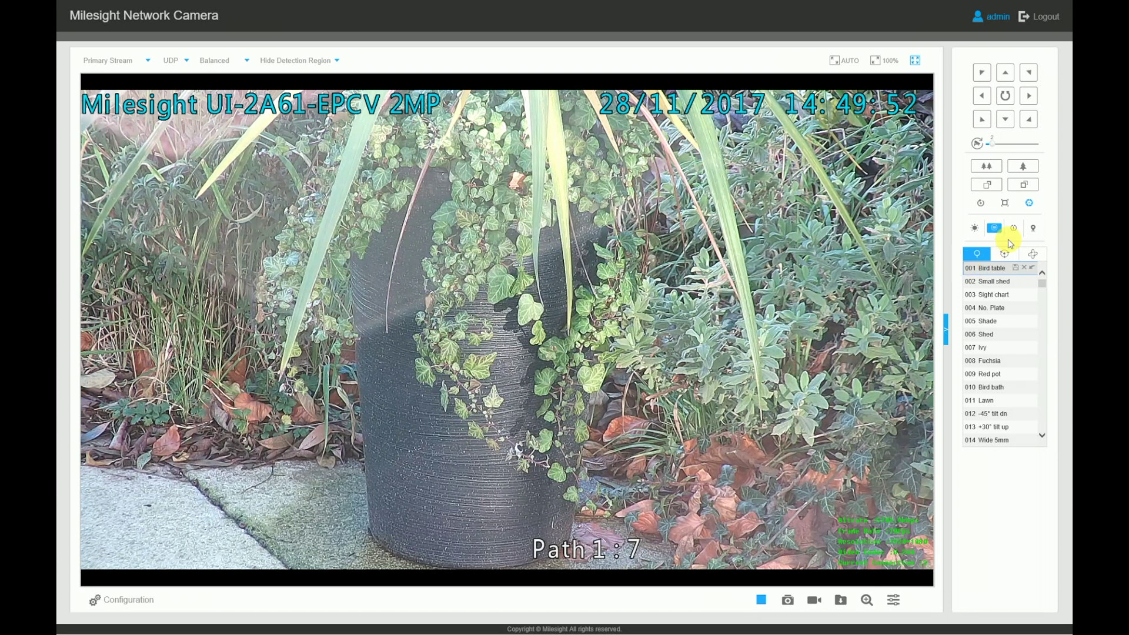
# Step: Send the camera to preset 014 Wide 5mm, then zoom onto the bird bath via 3D positioning
pyautogui.click(1014, 257)
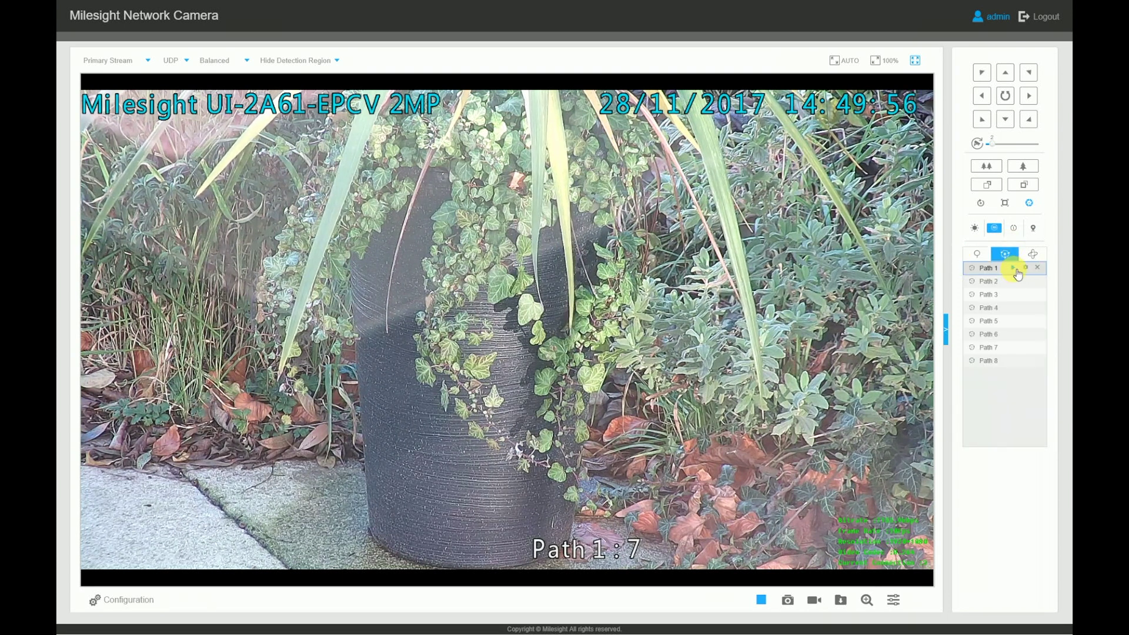
pyautogui.click(977, 253)
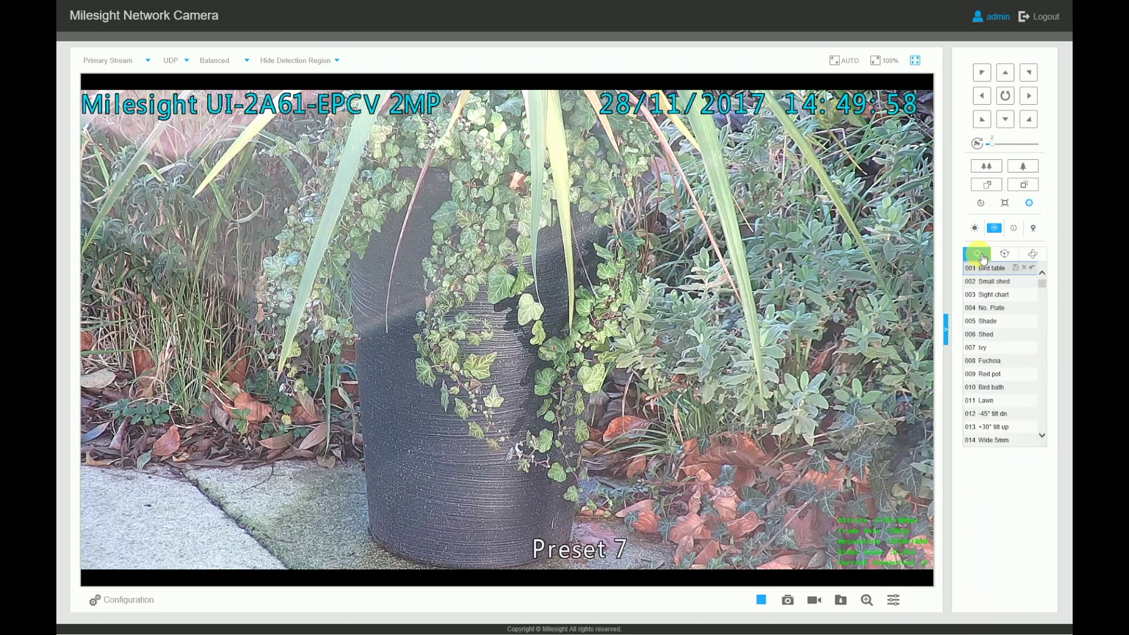
pyautogui.click(981, 440)
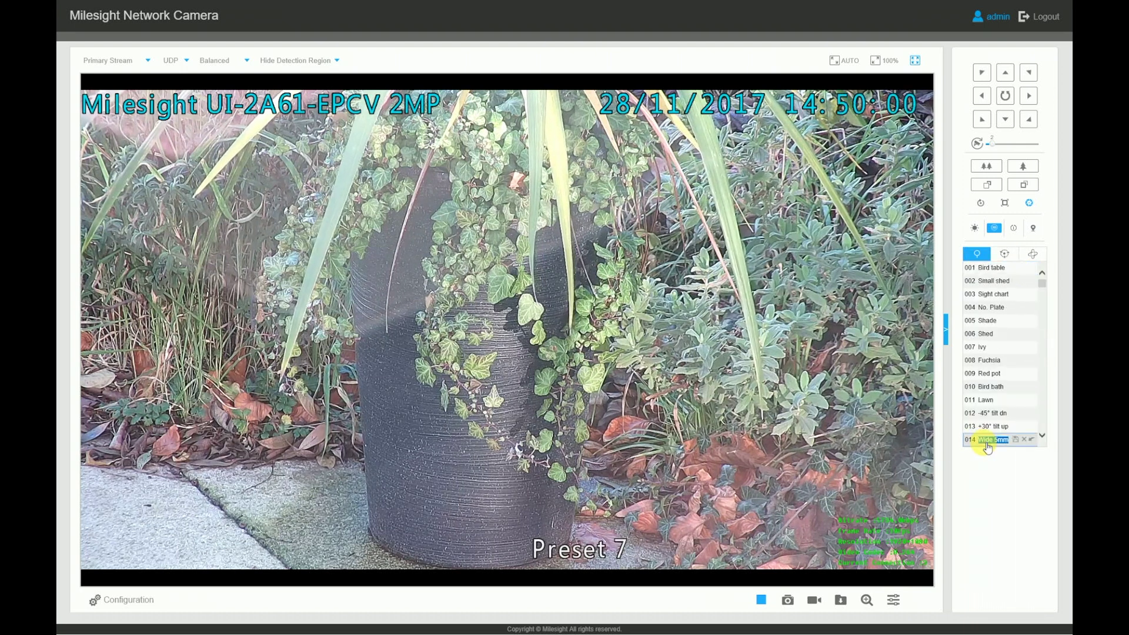
pyautogui.click(1033, 439)
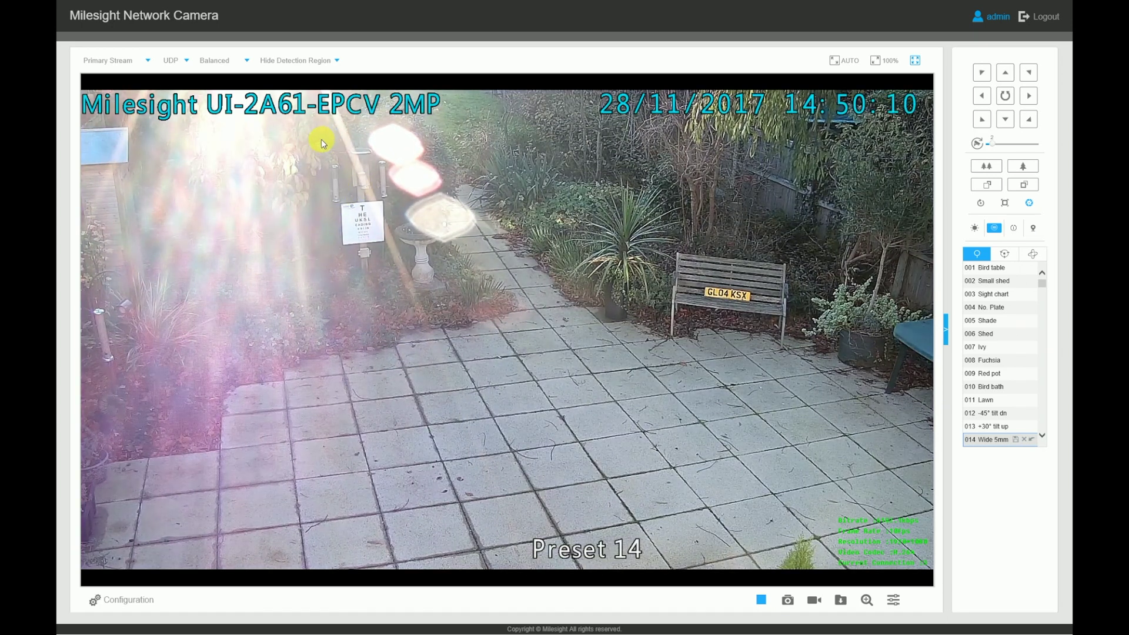
pyautogui.moveTo(320, 140); pyautogui.dragTo(533, 276)
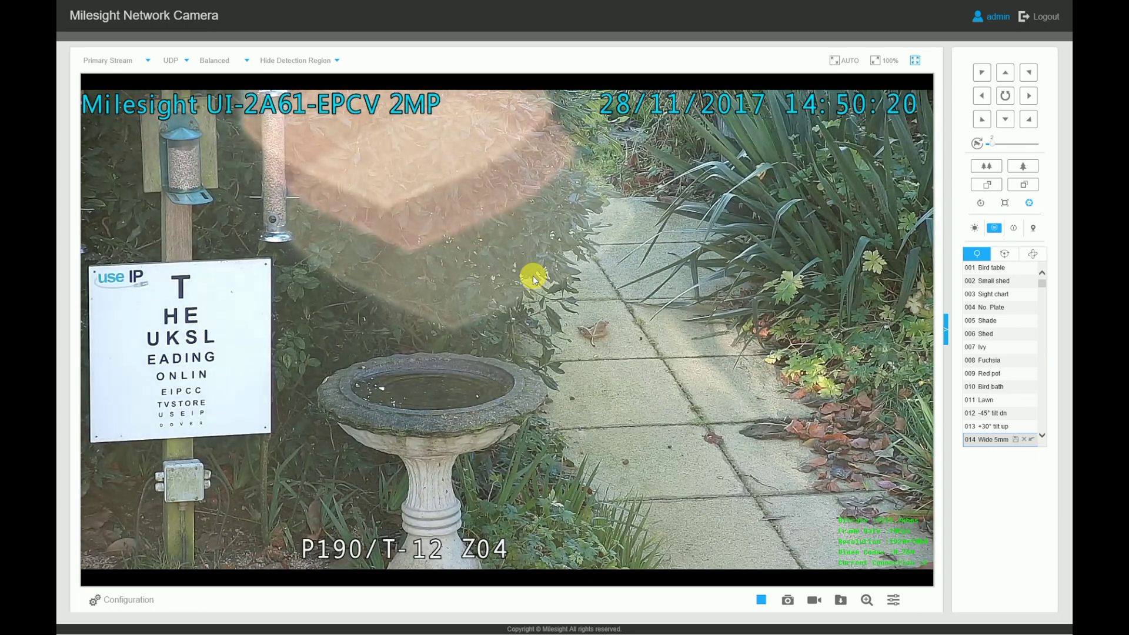
# Step: Nudge the view left and down-right with PTZ arrows, then go to preset 004 No. Plate
pyautogui.click(982, 96)
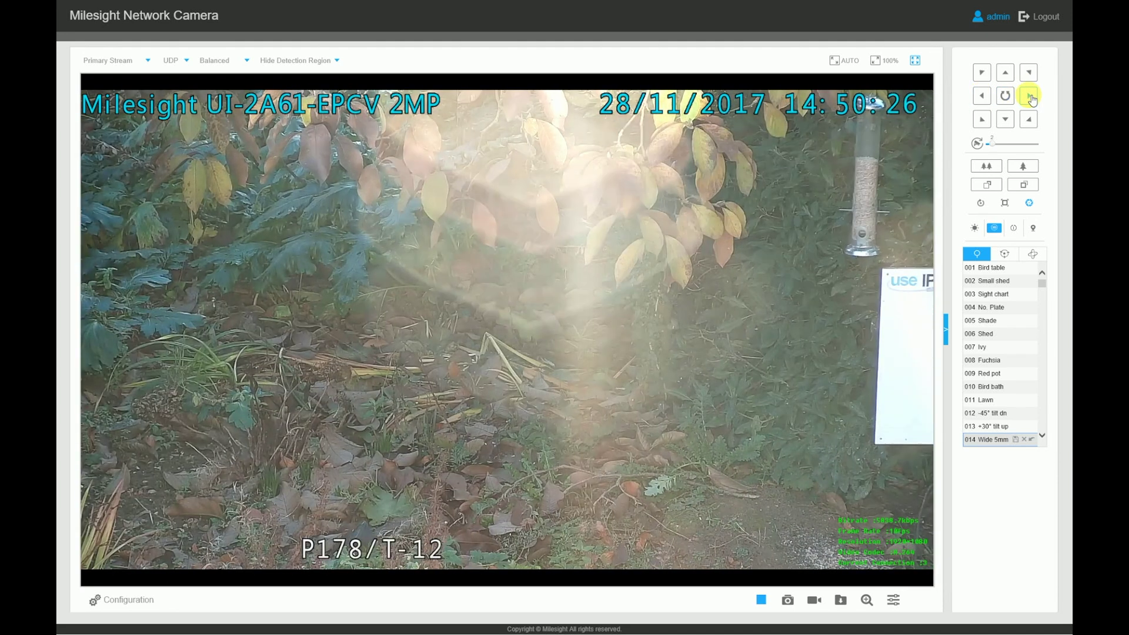
pyautogui.click(1030, 121)
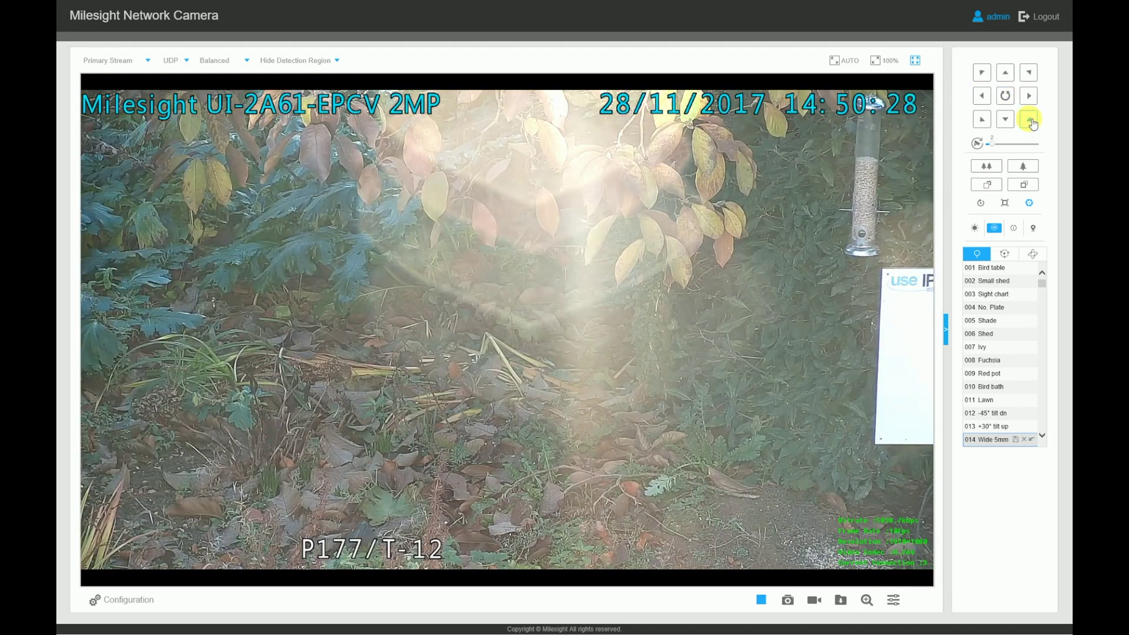
pyautogui.click(1030, 120)
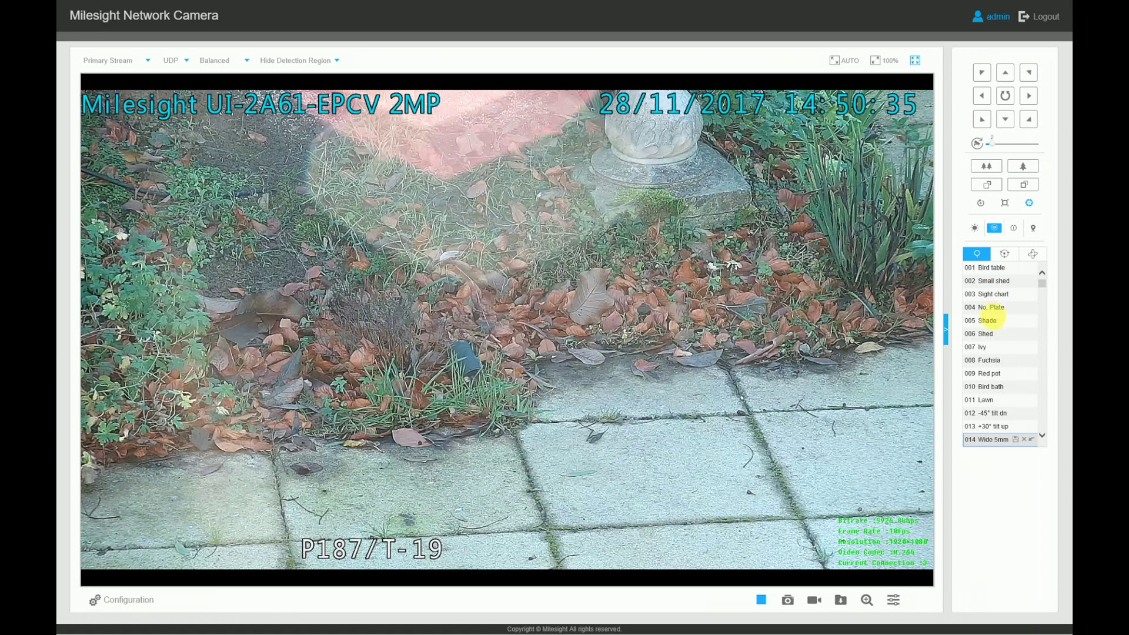
pyautogui.doubleClick(994, 307)
pyautogui.click(1032, 308)
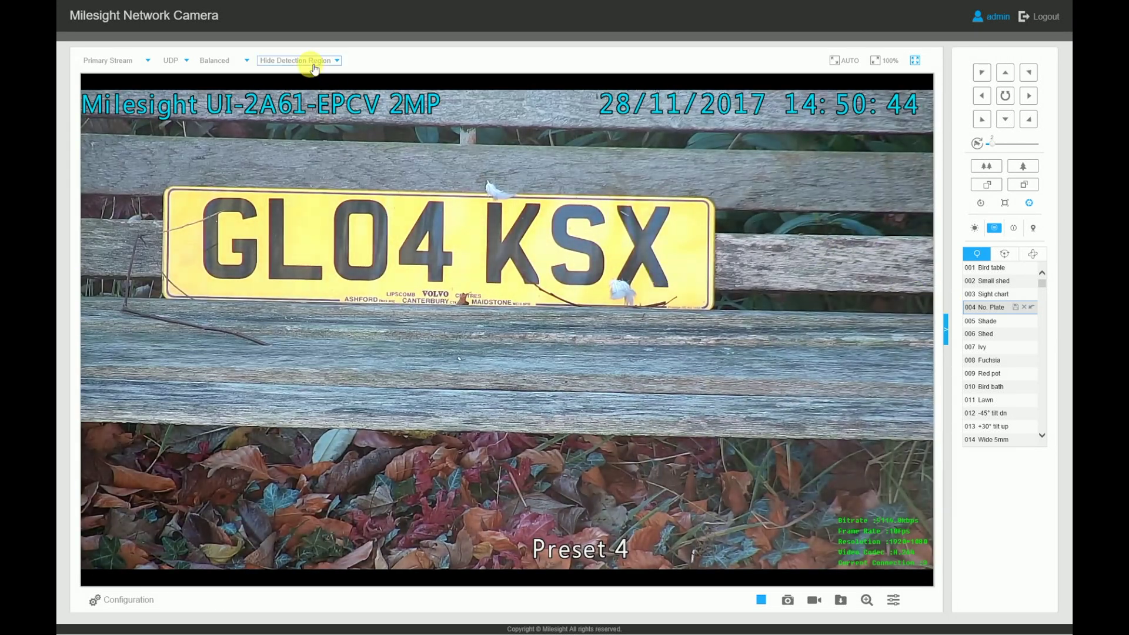
pyautogui.click(112, 60)
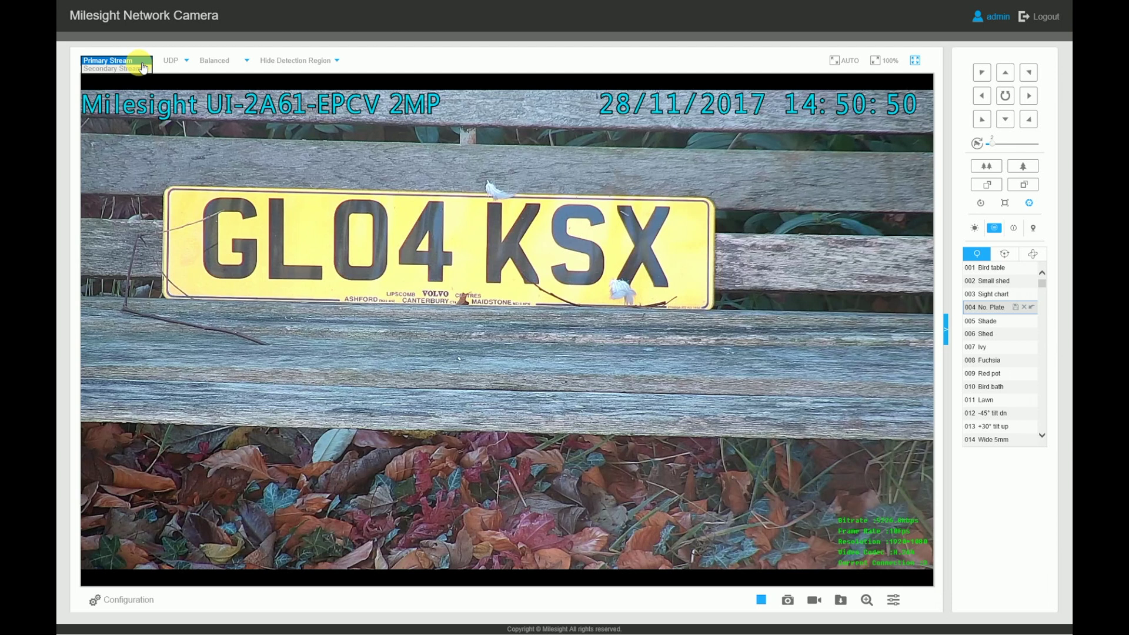
pyautogui.click(143, 61)
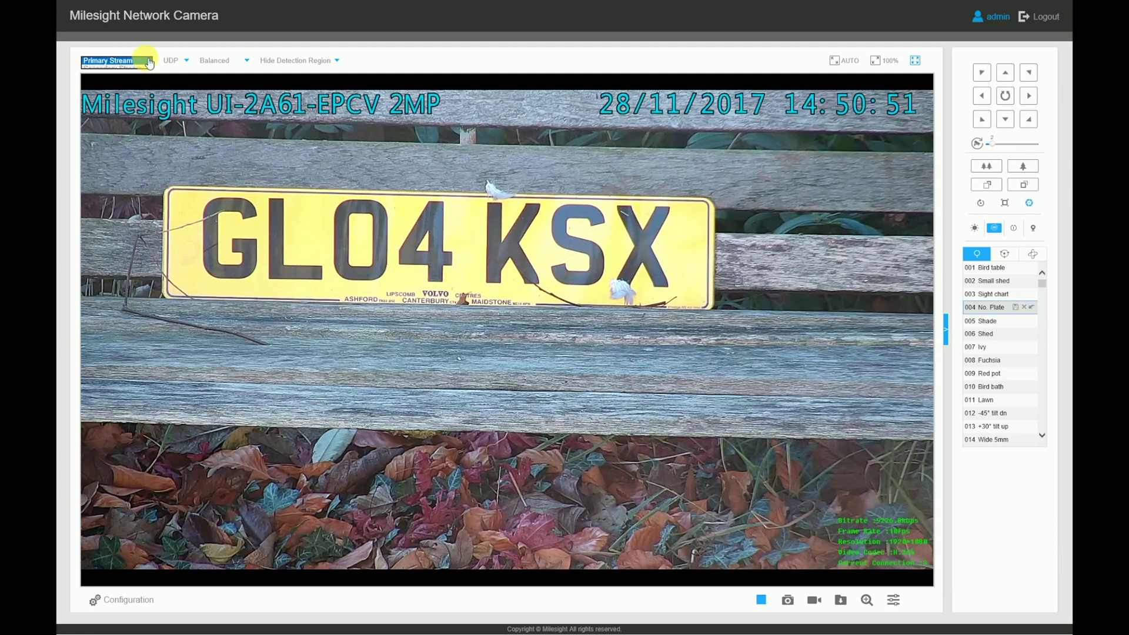
pyautogui.click(191, 61)
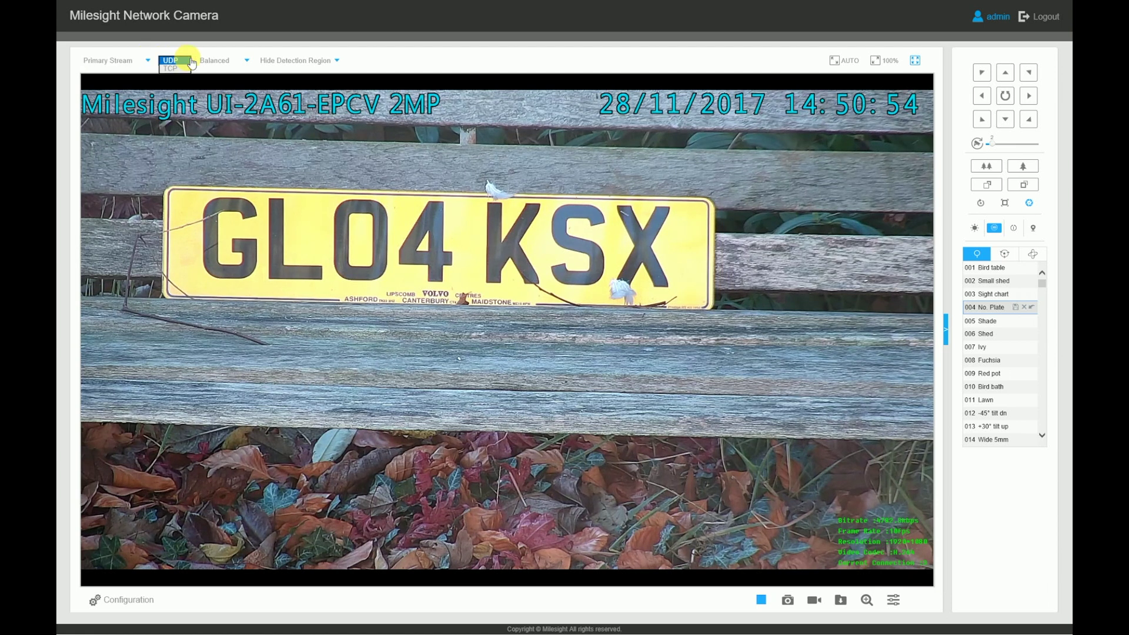
pyautogui.click(192, 61)
pyautogui.click(249, 61)
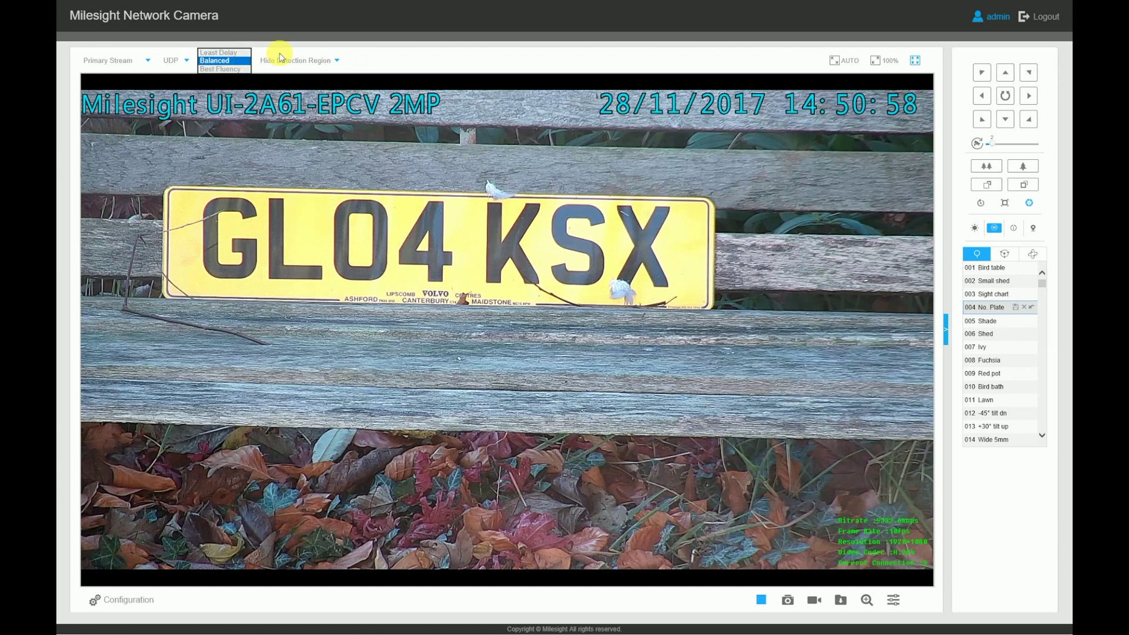
pyautogui.click(337, 61)
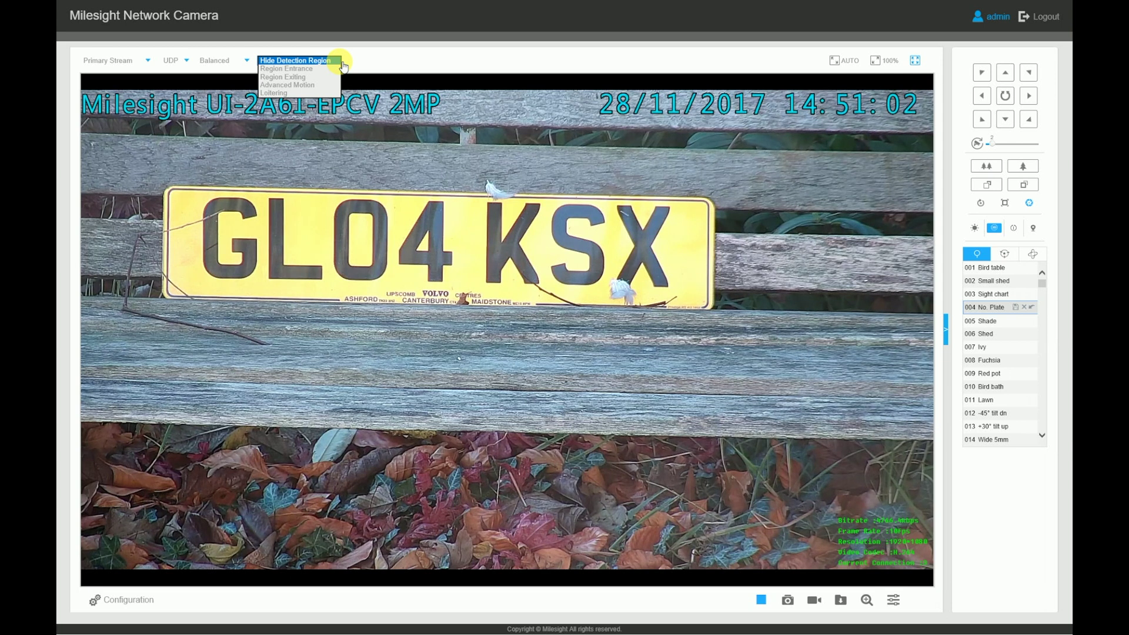
pyautogui.click(341, 63)
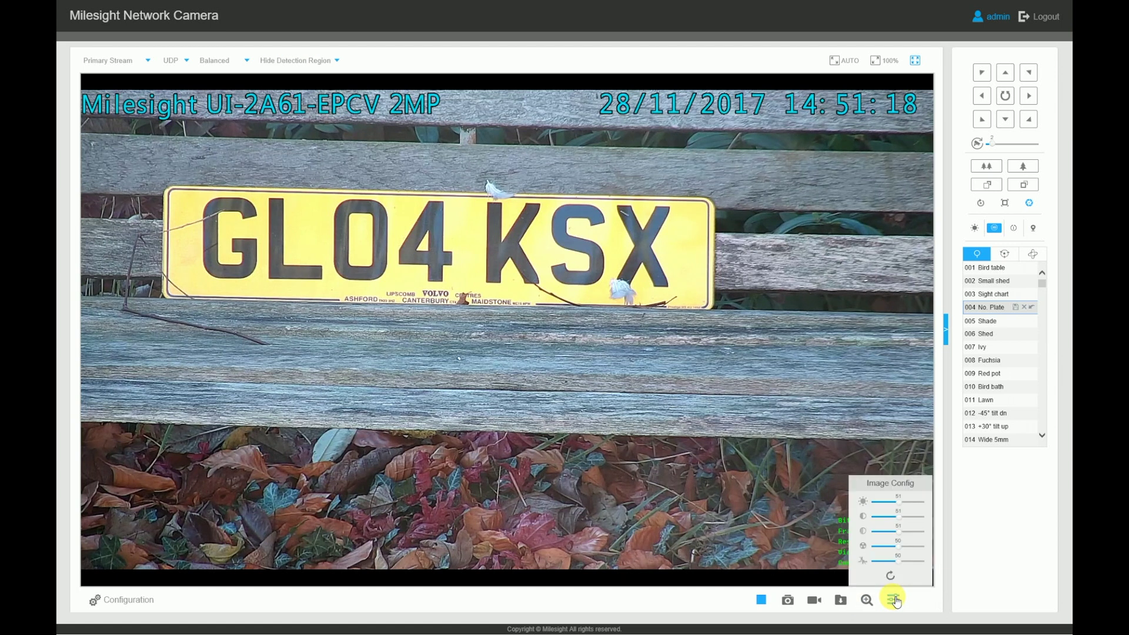
# Step: Show the image sliders, try enabling Digital Zoom, and dismiss the conflict warning
pyautogui.click(893, 599)
pyautogui.click(867, 602)
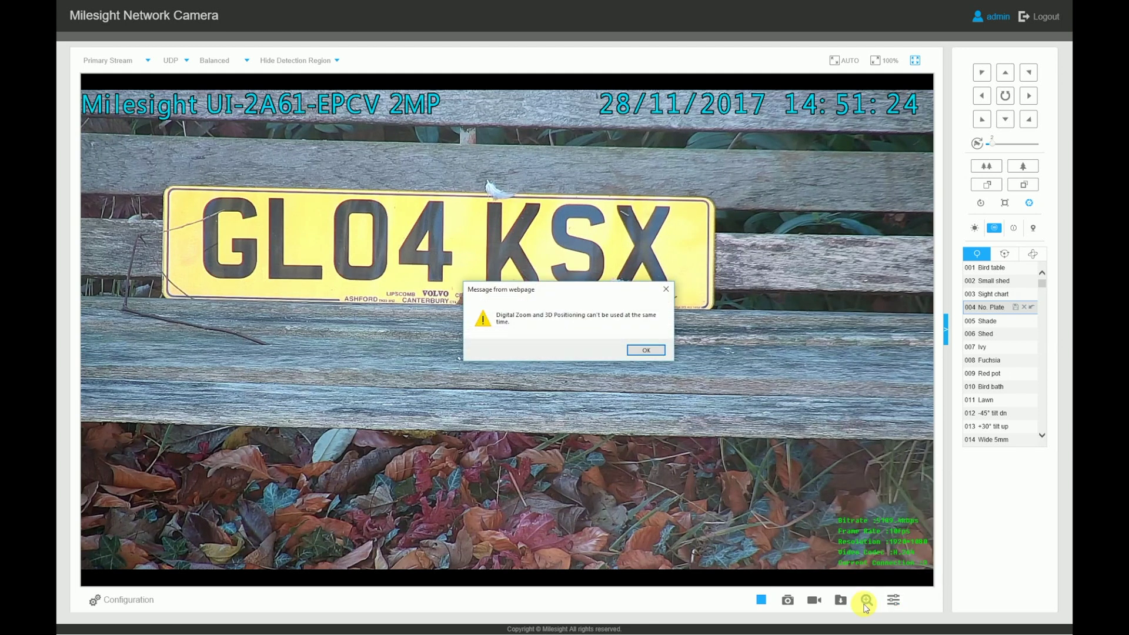
pyautogui.click(646, 350)
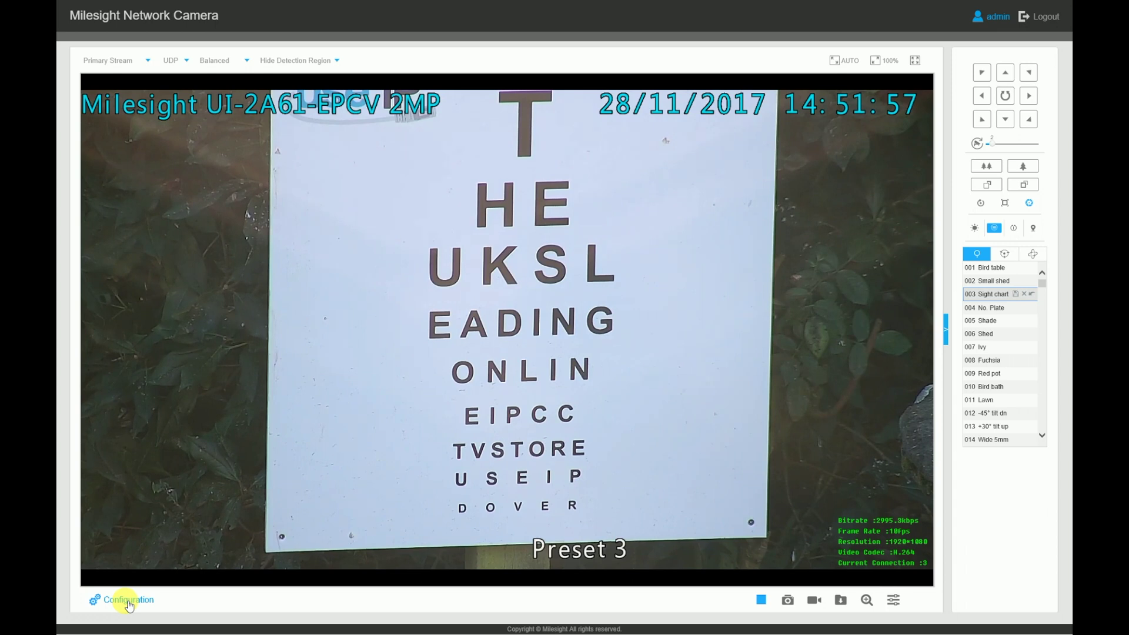
# Step: Open Configuration, visit Playback, then expand Advanced and Basic Settings to reach Video
pyautogui.click(128, 601)
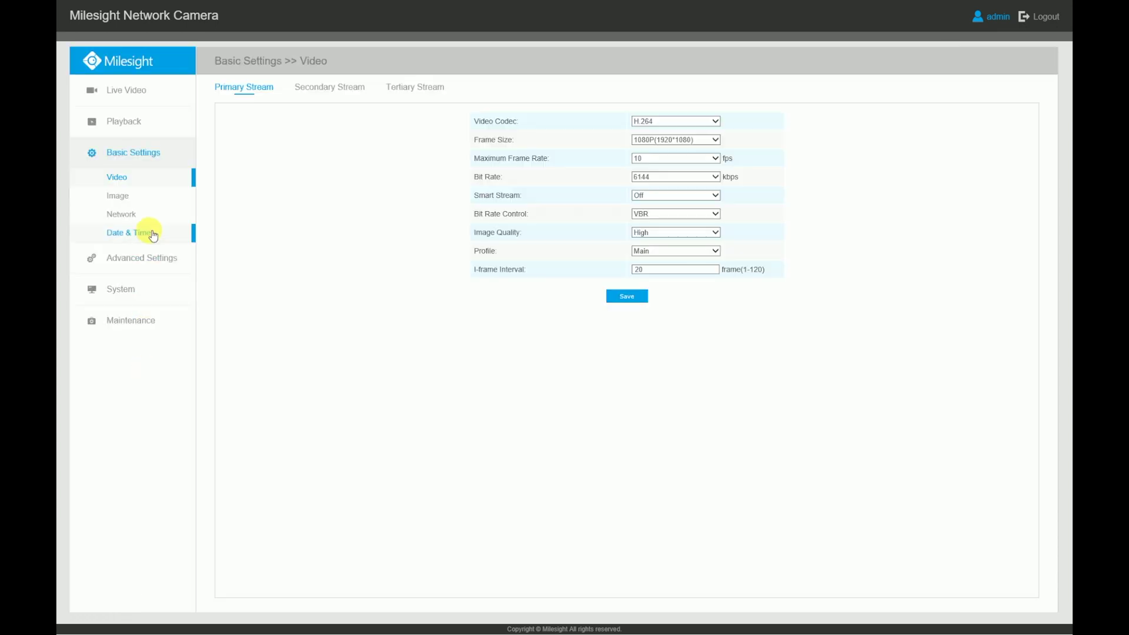
pyautogui.click(111, 124)
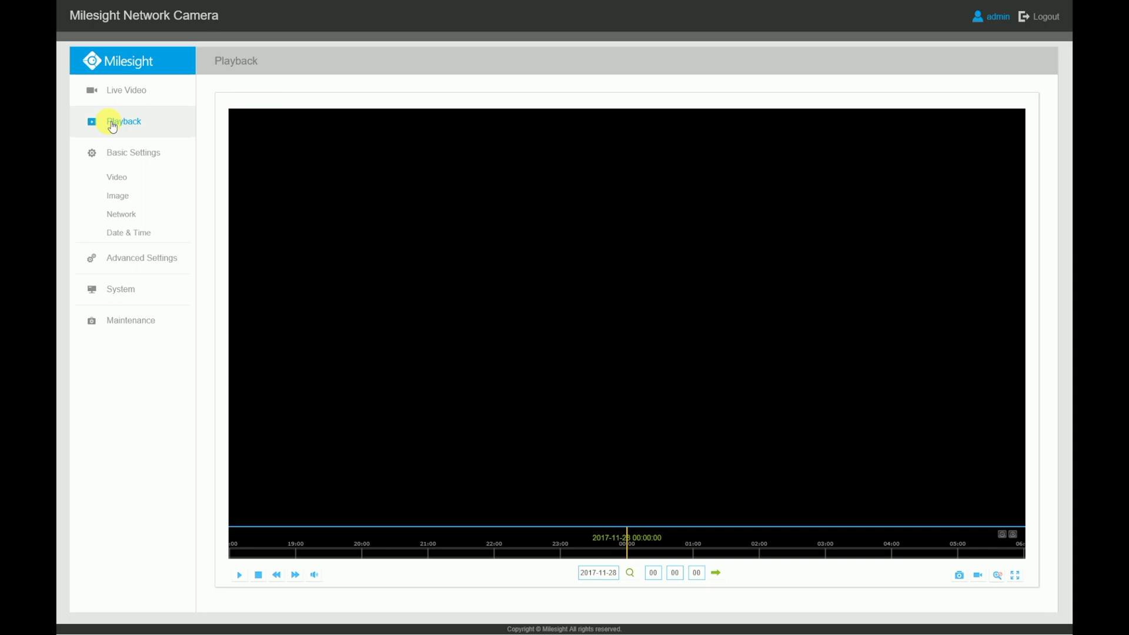
pyautogui.click(122, 154)
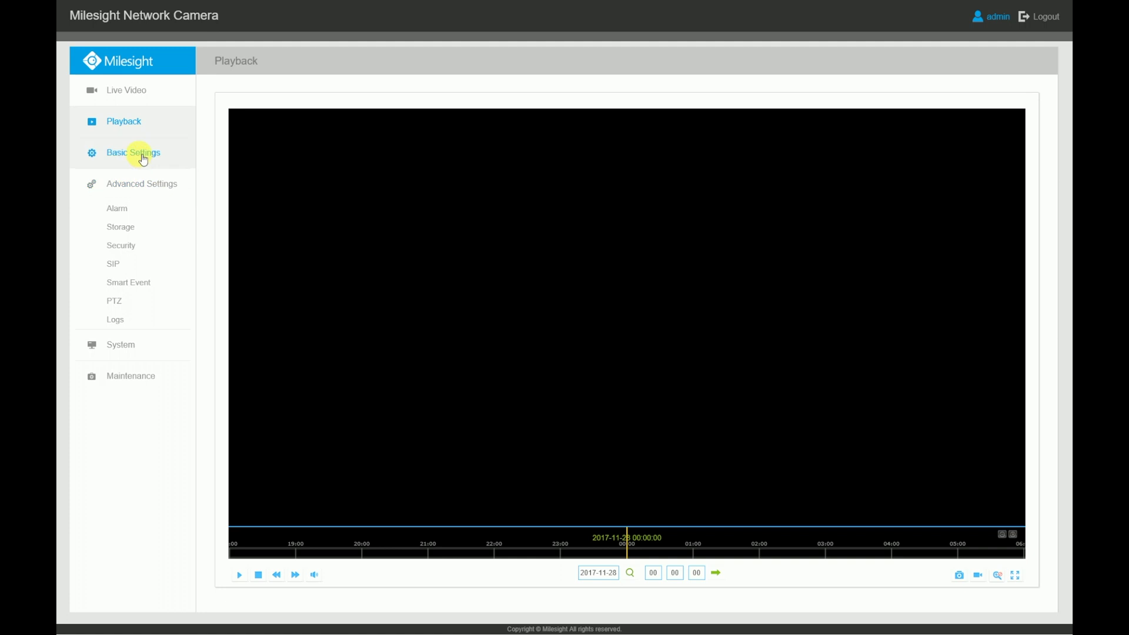
pyautogui.click(140, 155)
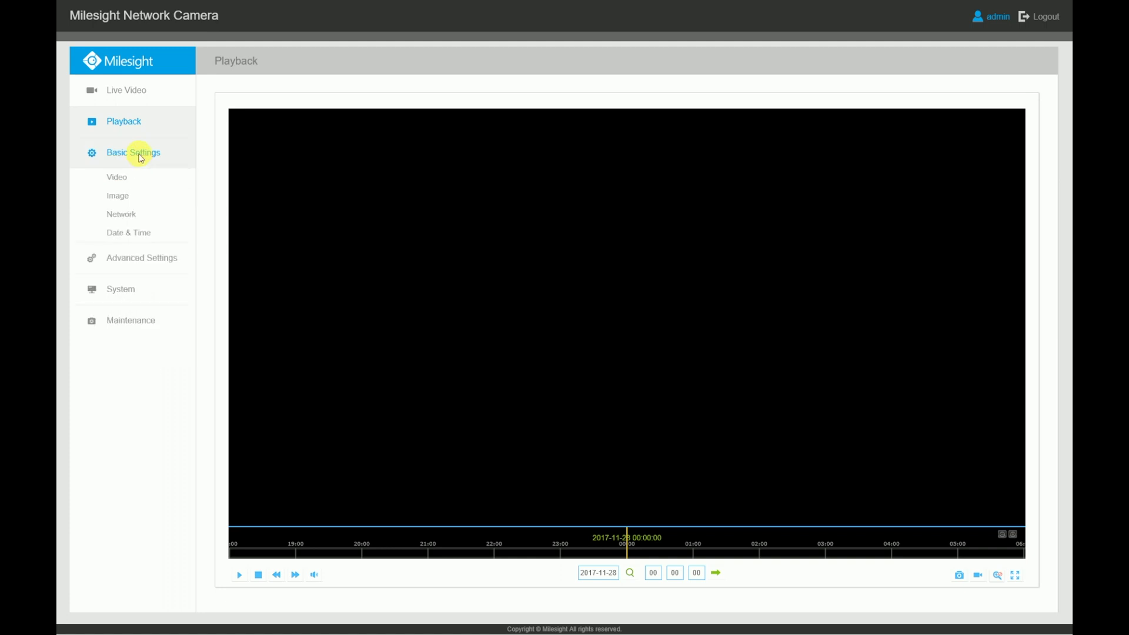
pyautogui.click(117, 178)
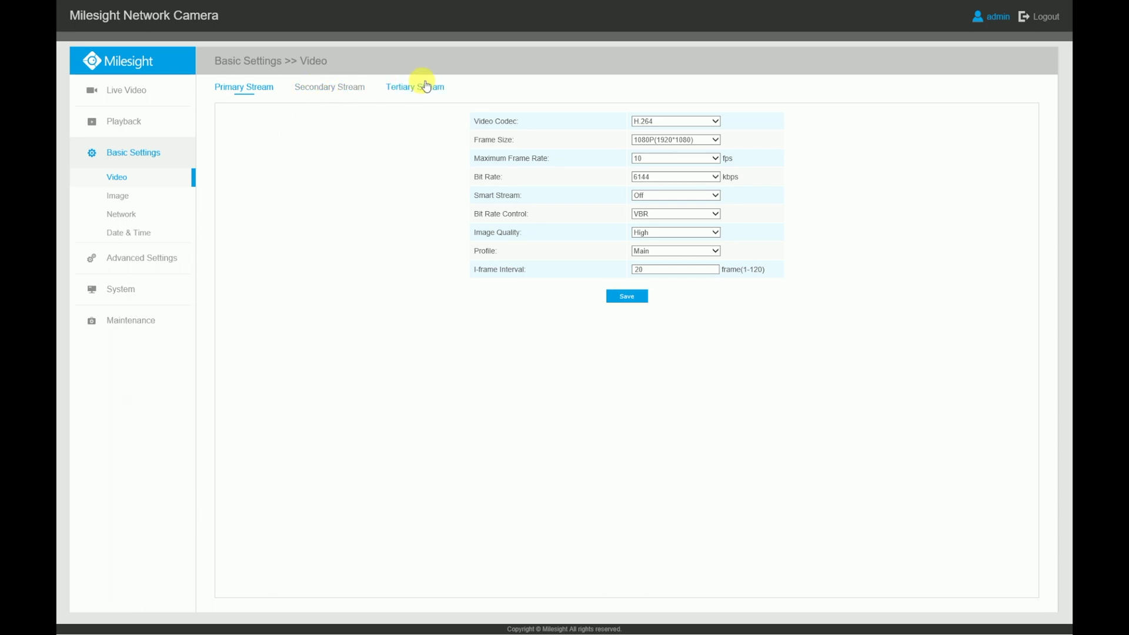
# Step: Confirm the Primary Stream keeps H.264, 1080P, 10 fps and 6144 kbps
pyautogui.click(716, 122)
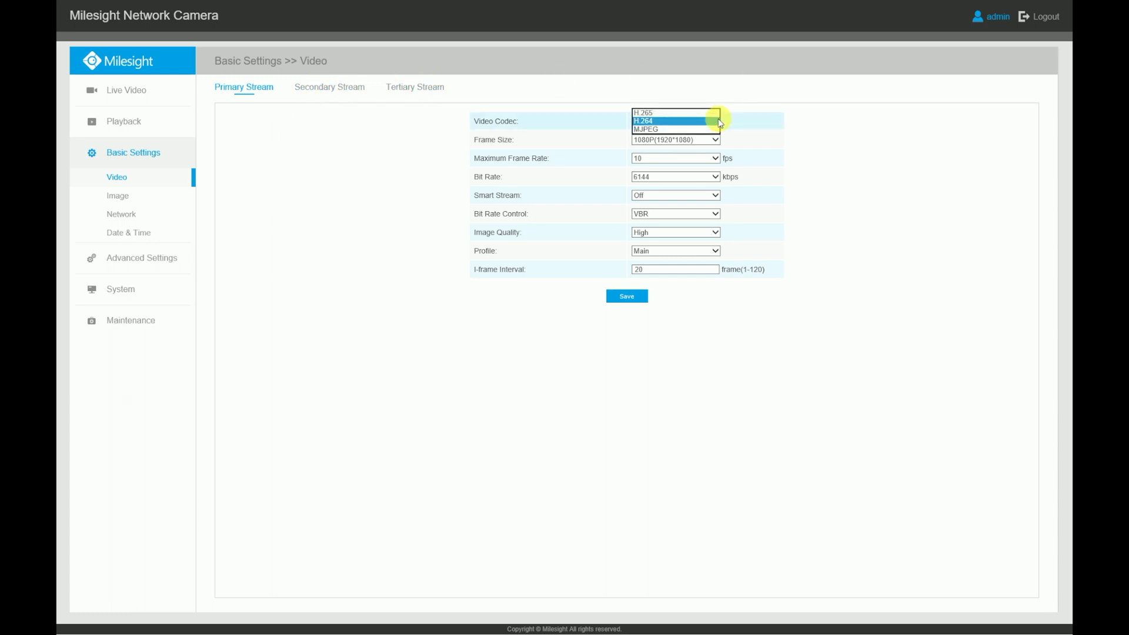
pyautogui.click(719, 121)
pyautogui.click(719, 142)
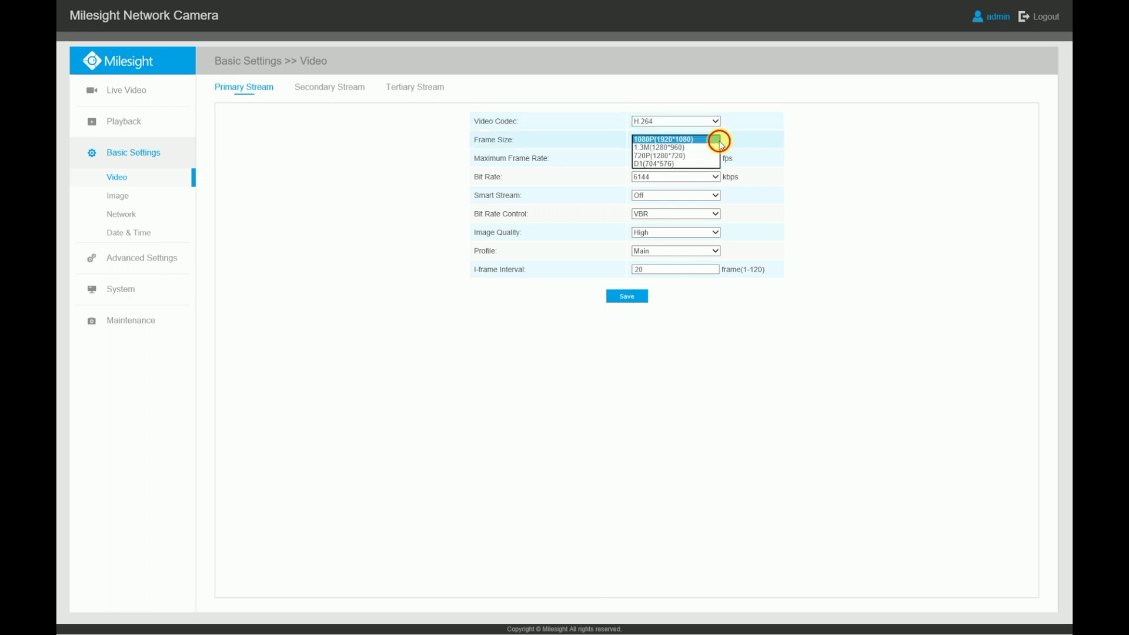
pyautogui.click(719, 140)
pyautogui.click(717, 158)
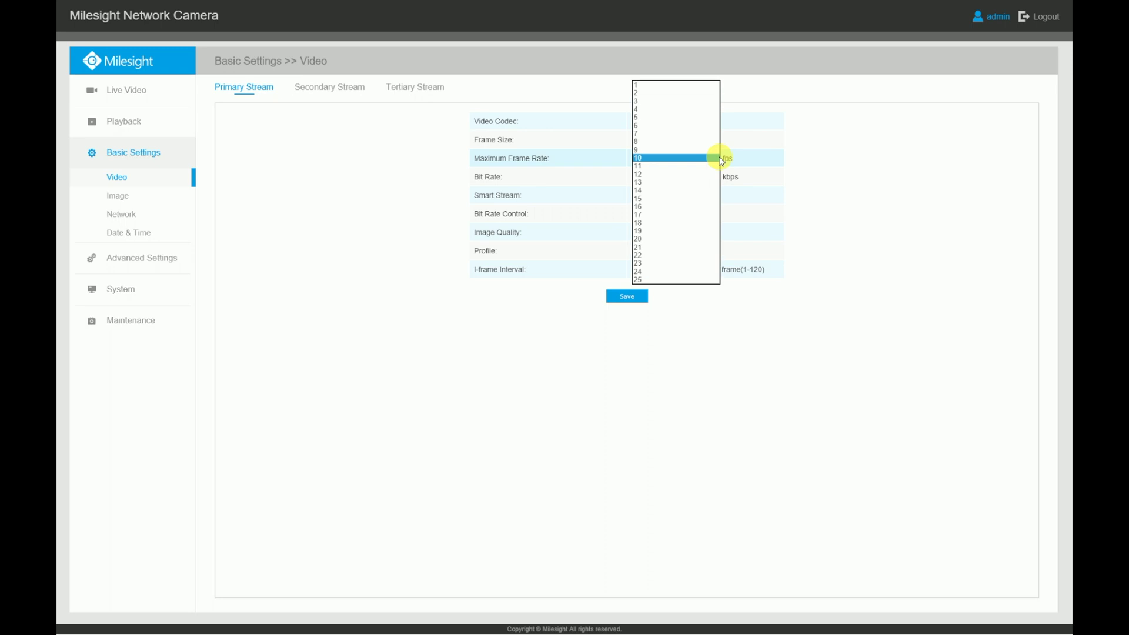
pyautogui.click(721, 159)
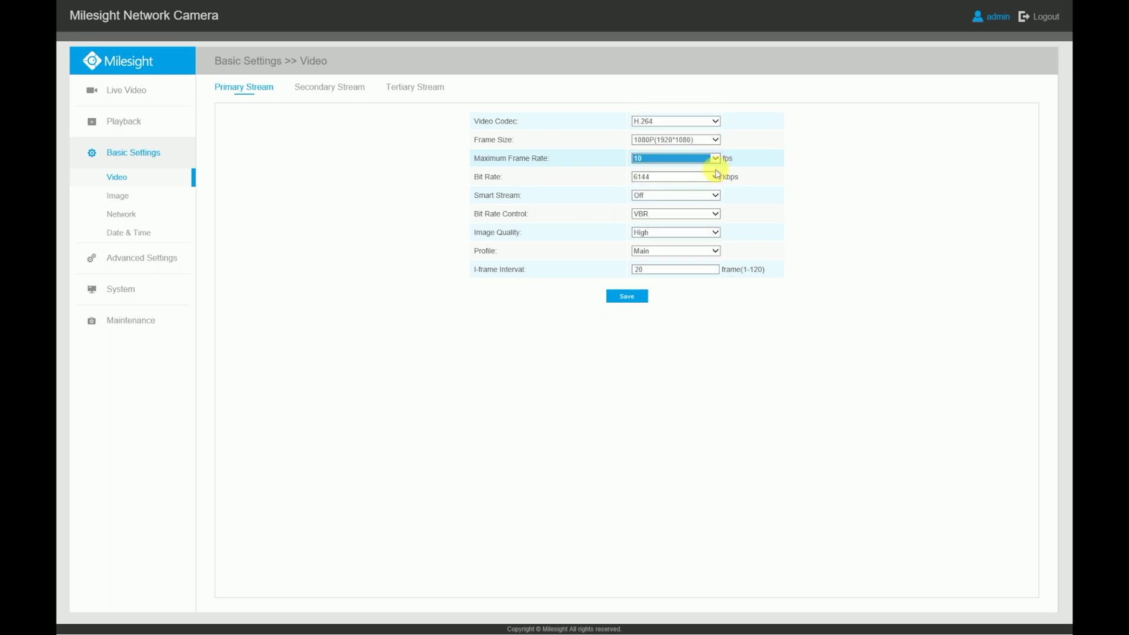
pyautogui.click(716, 177)
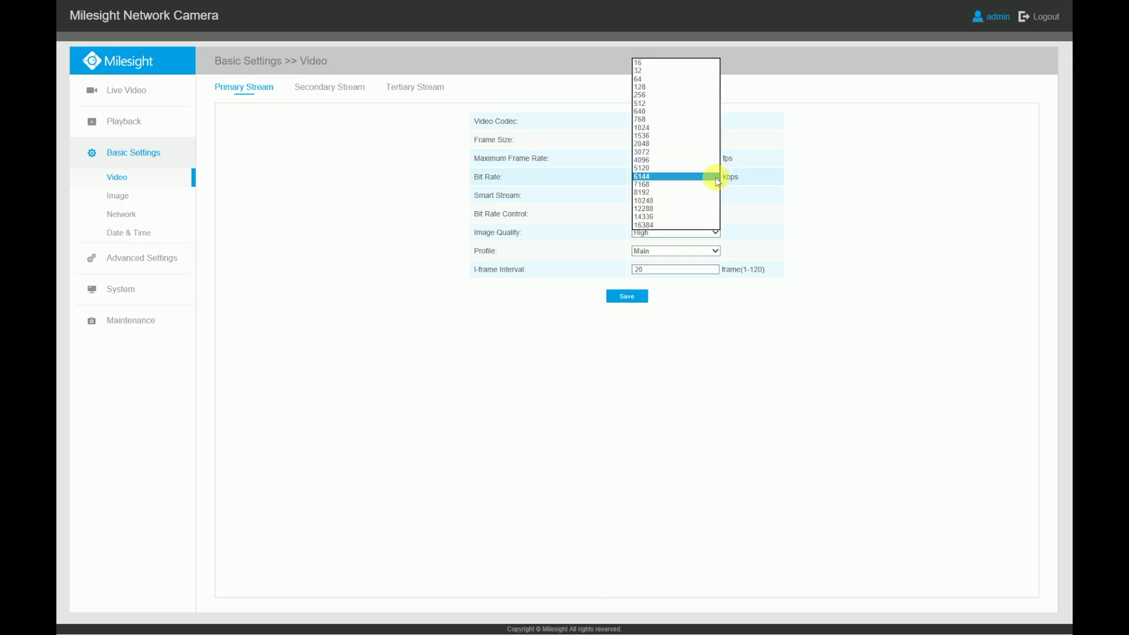
pyautogui.click(717, 177)
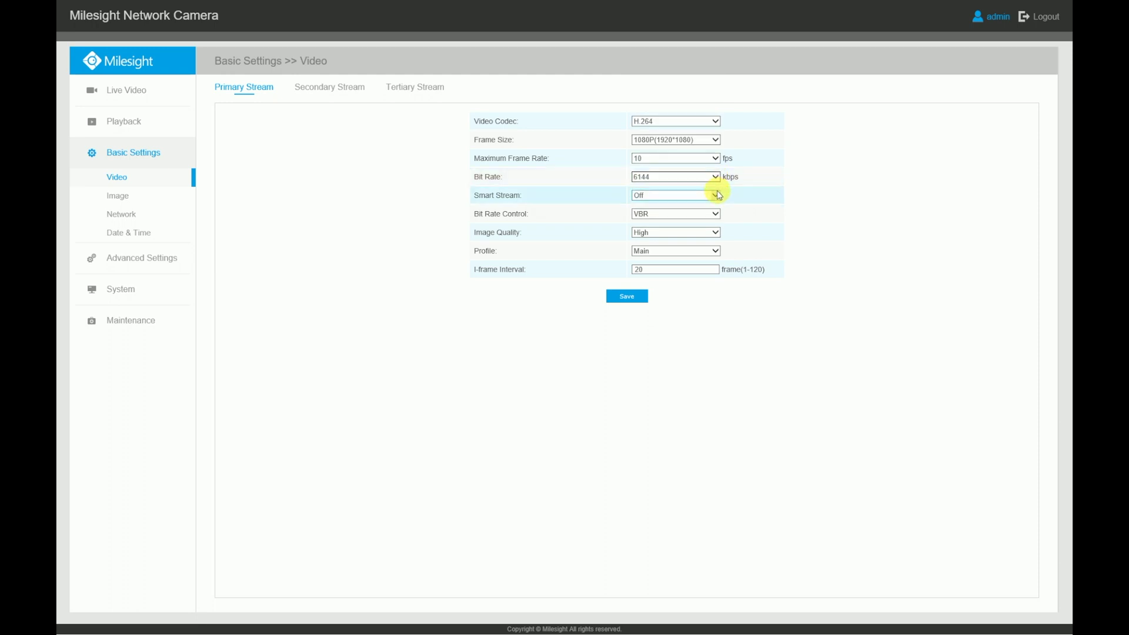
# Step: Keep Smart Stream Off, VBR, High quality and Main profile, then view Secondary and Tertiary streams
pyautogui.click(719, 195)
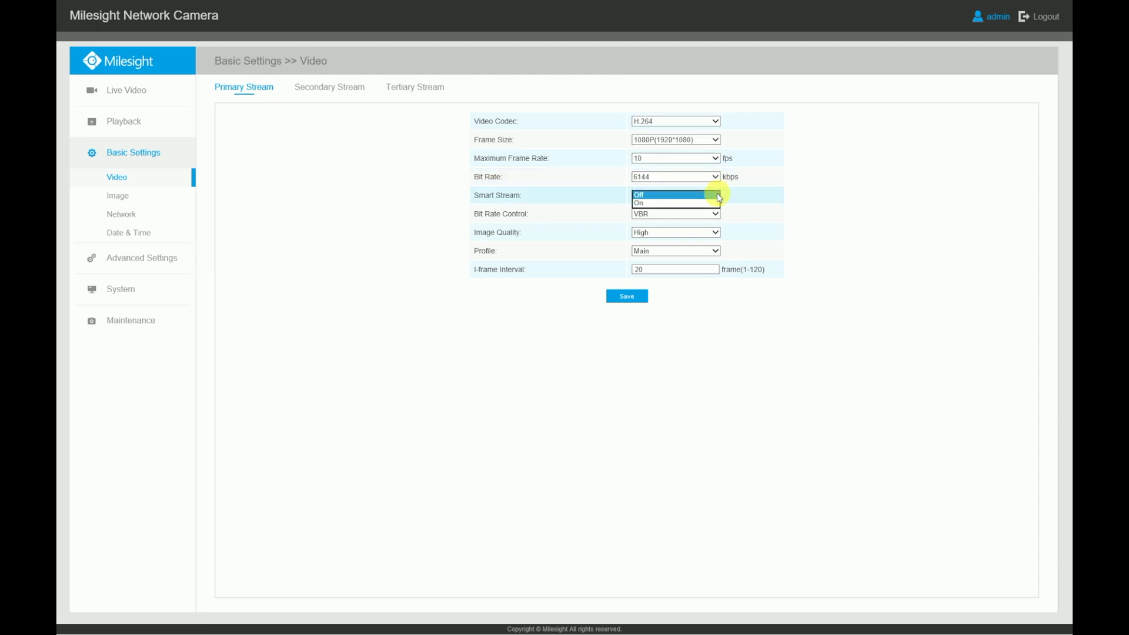
pyautogui.click(719, 196)
pyautogui.click(718, 215)
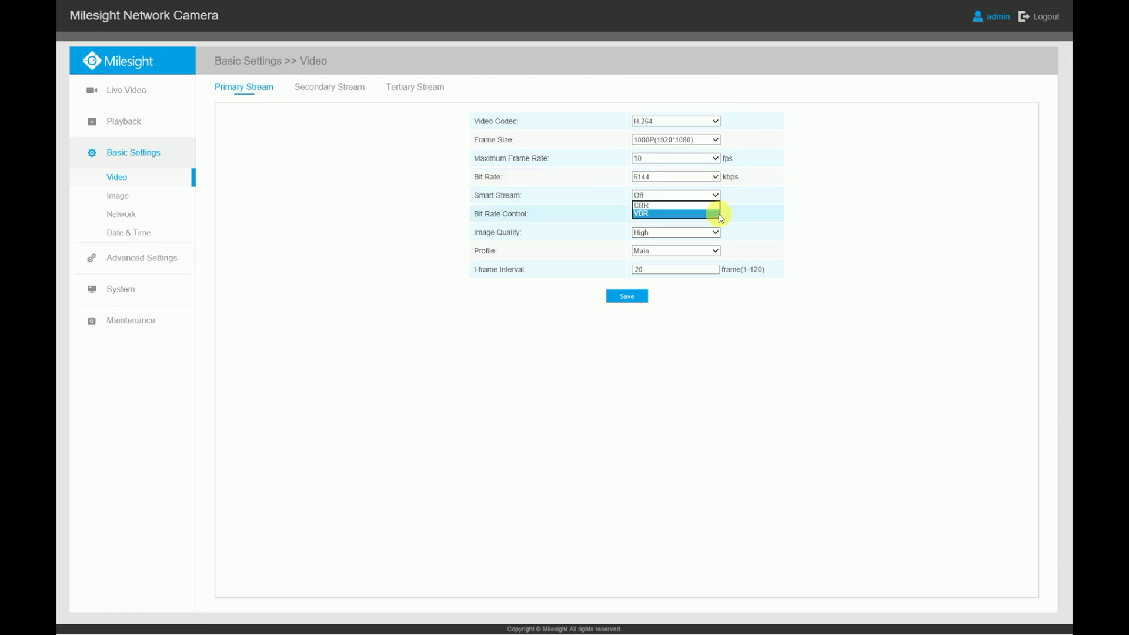
pyautogui.click(719, 214)
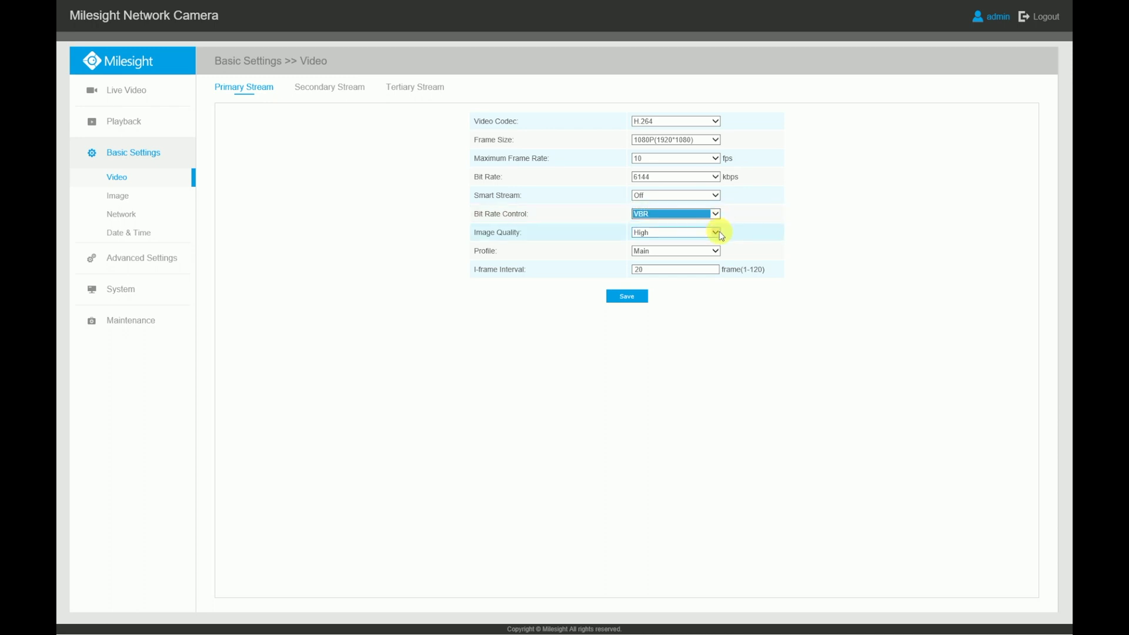
pyautogui.click(719, 233)
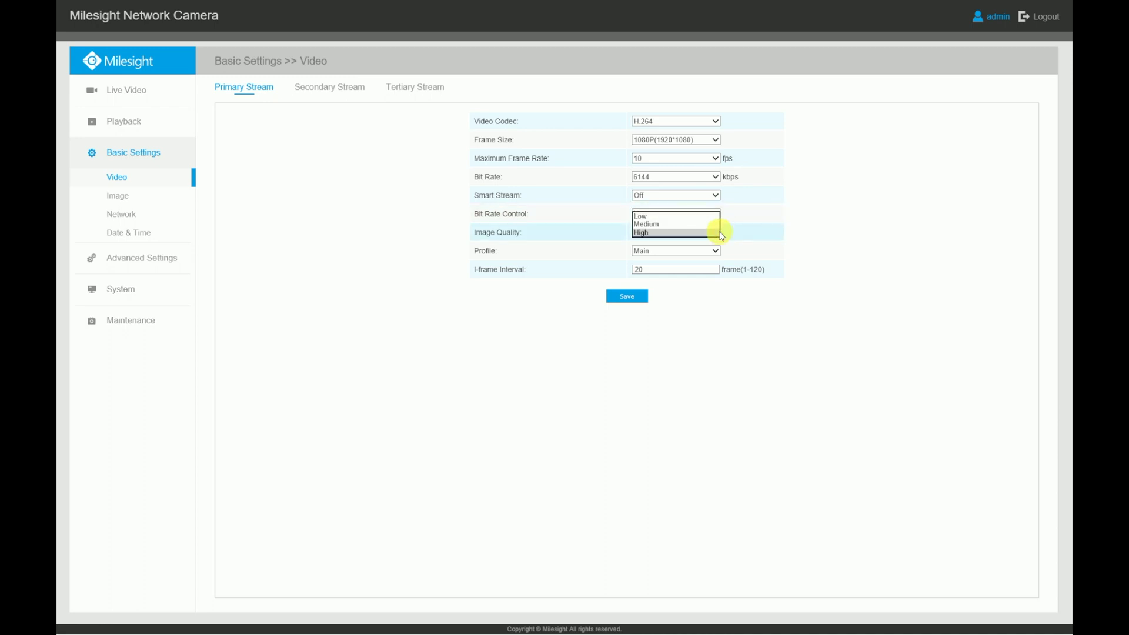
pyautogui.click(719, 233)
pyautogui.click(718, 251)
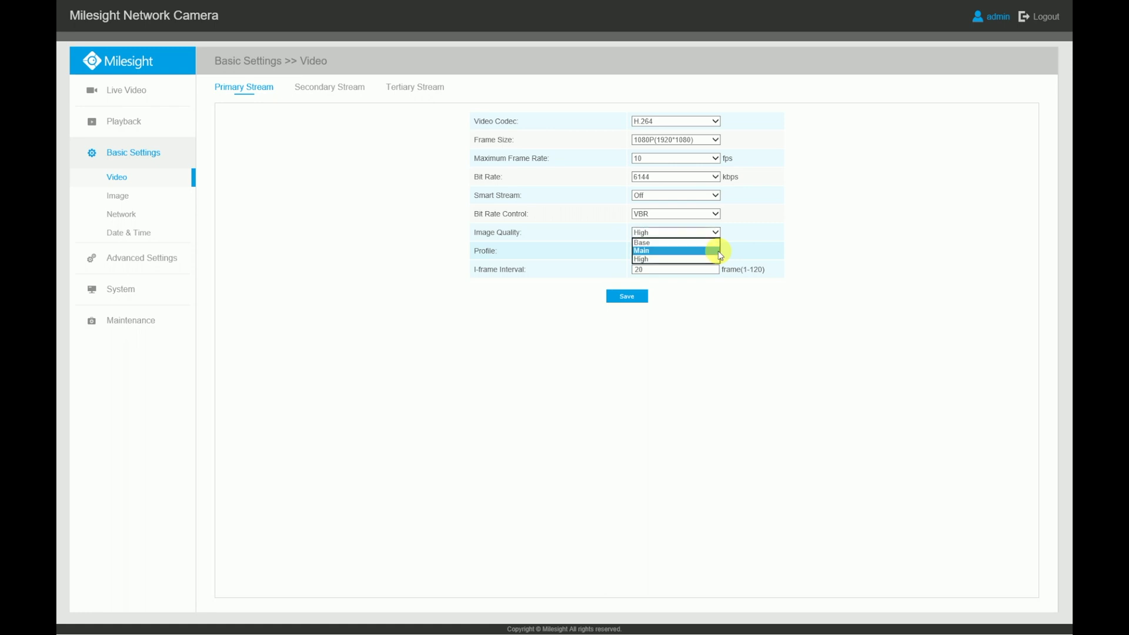
pyautogui.click(717, 251)
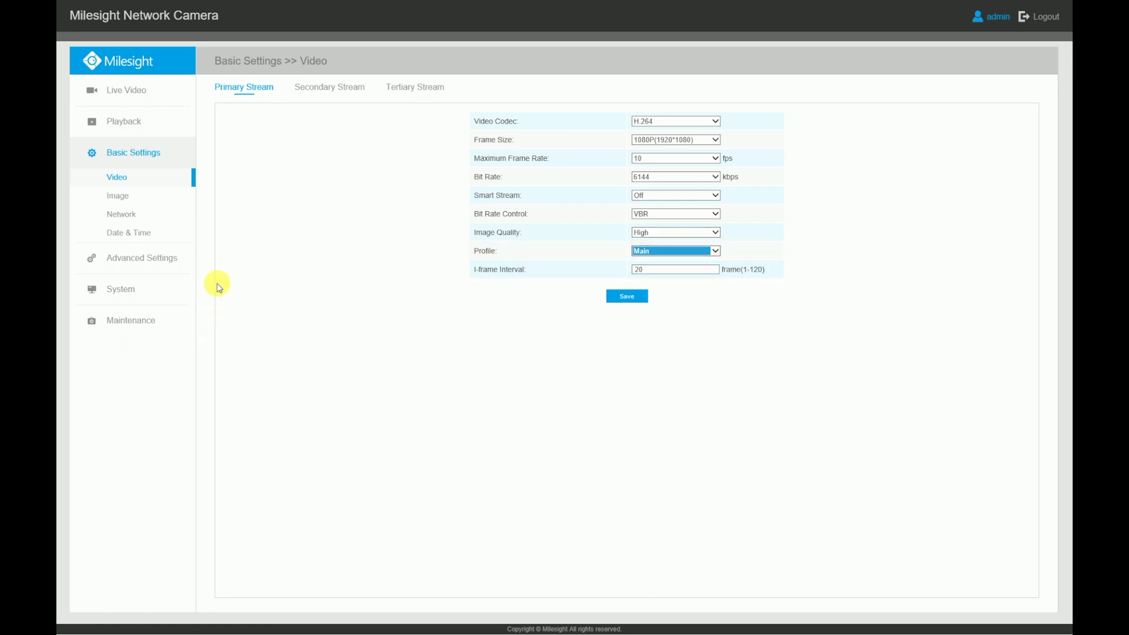
pyautogui.click(321, 88)
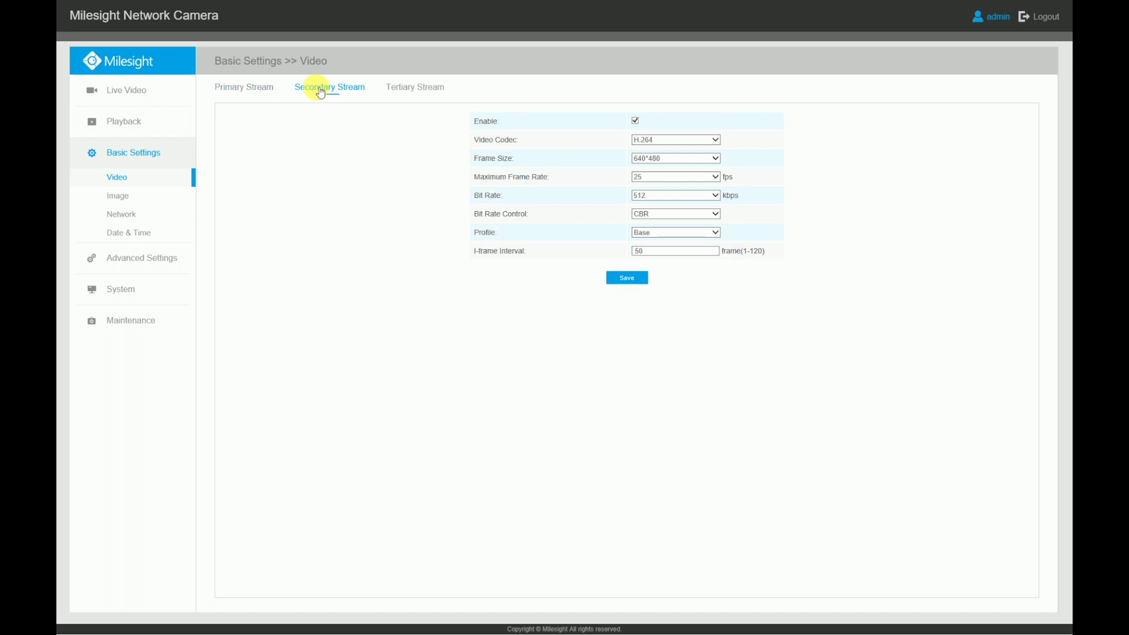
pyautogui.click(410, 88)
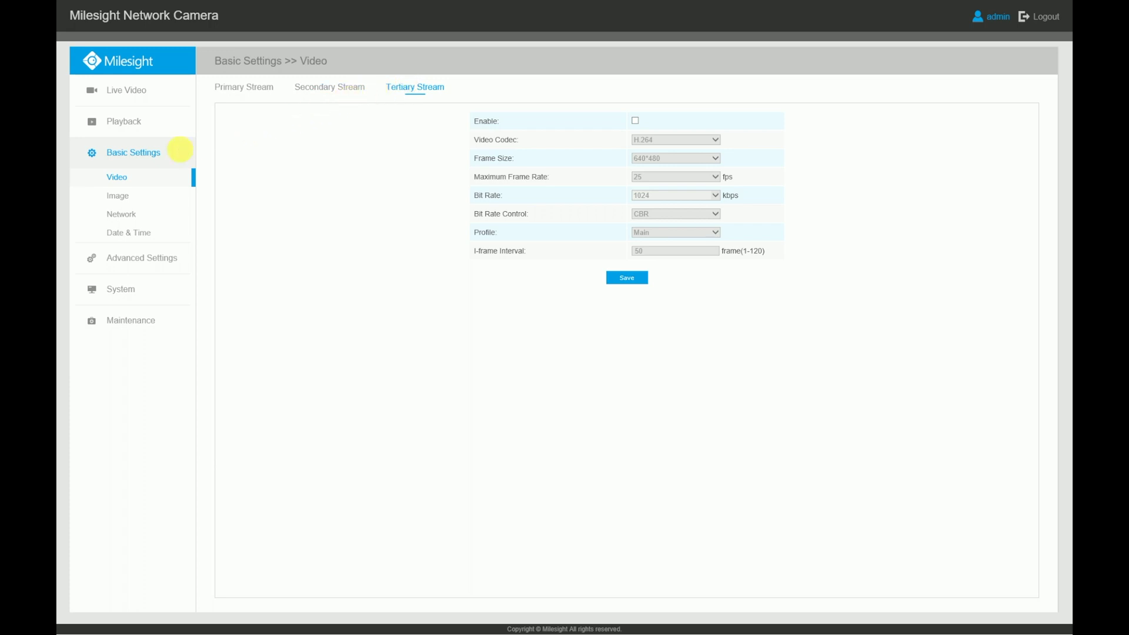
# Step: On the Image page, try Customize for Day/Night and Smart IR, then revert both to Auto Mode
pyautogui.click(118, 195)
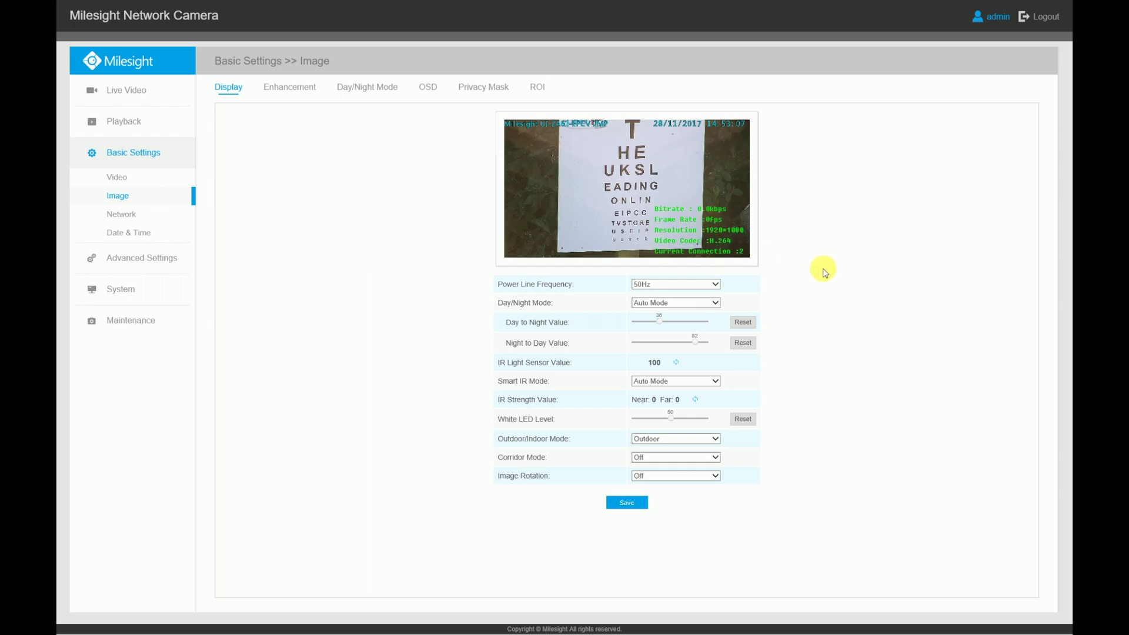
pyautogui.click(716, 303)
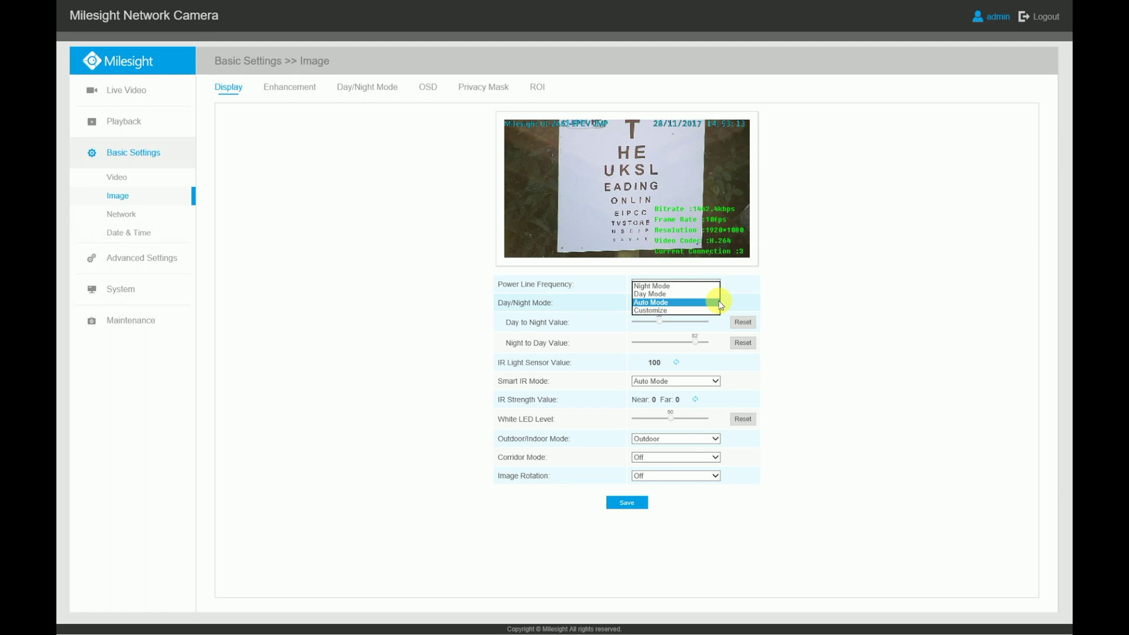
pyautogui.click(693, 311)
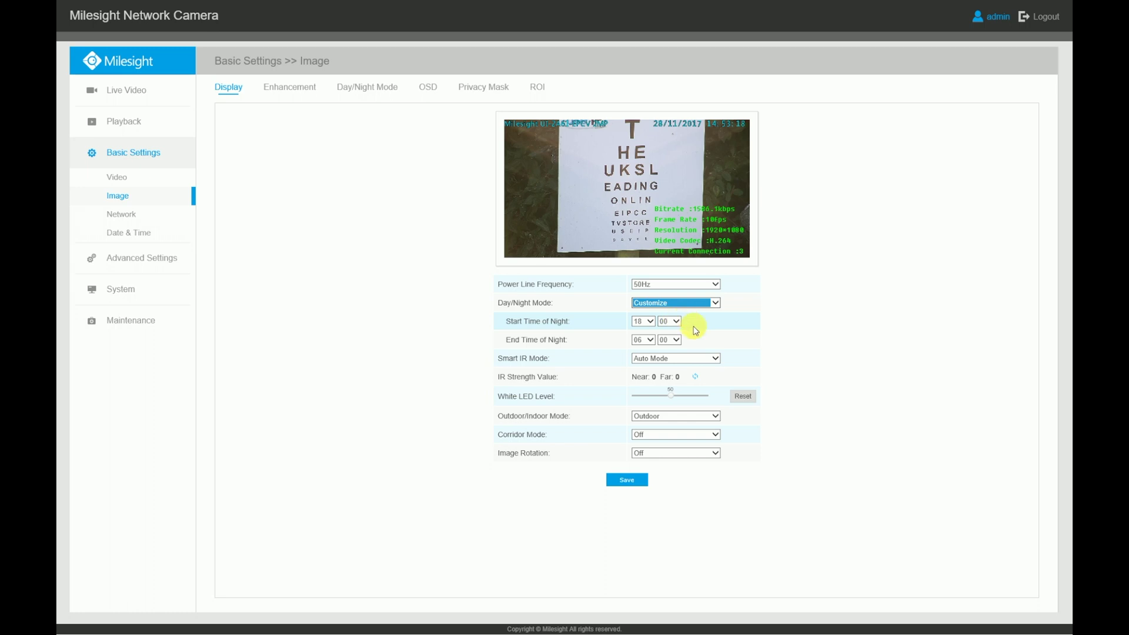
pyautogui.click(715, 304)
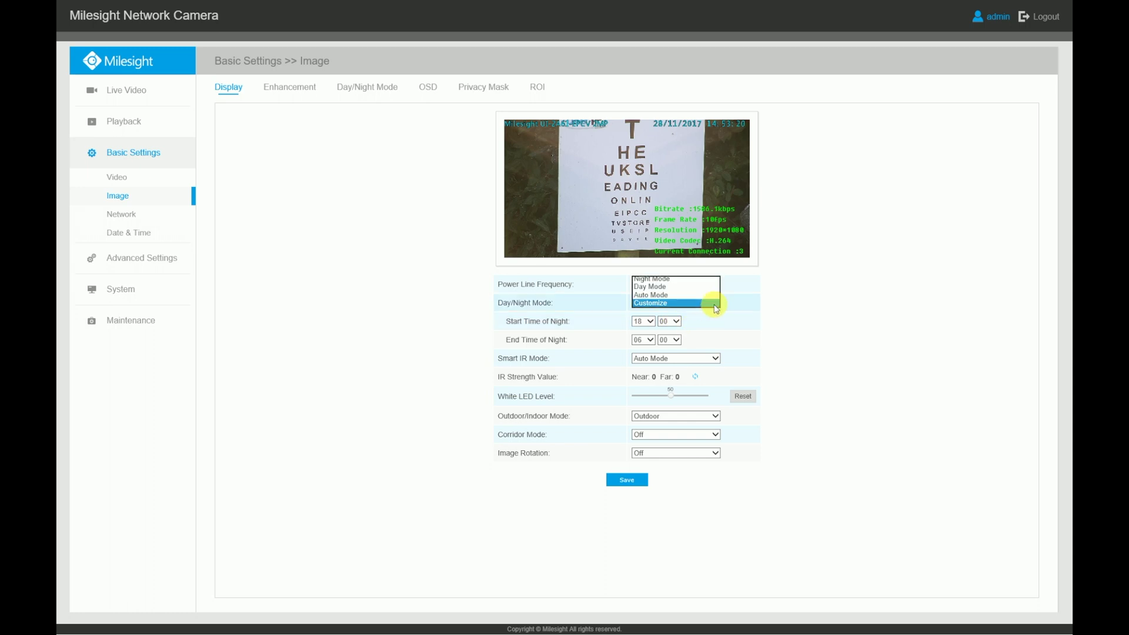
pyautogui.click(686, 296)
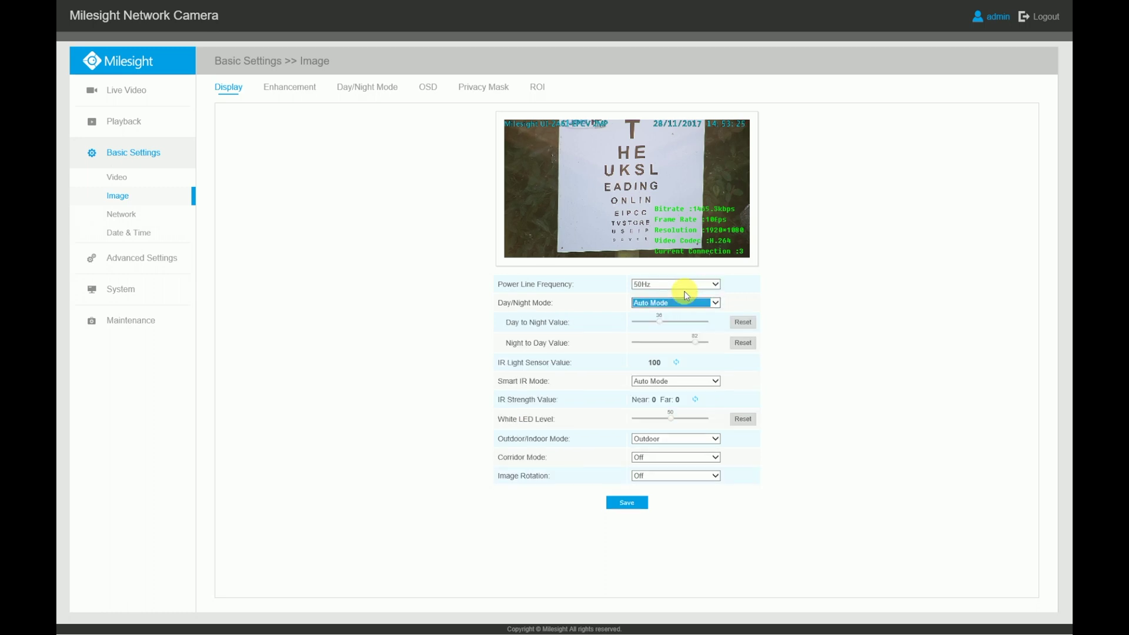
pyautogui.click(715, 383)
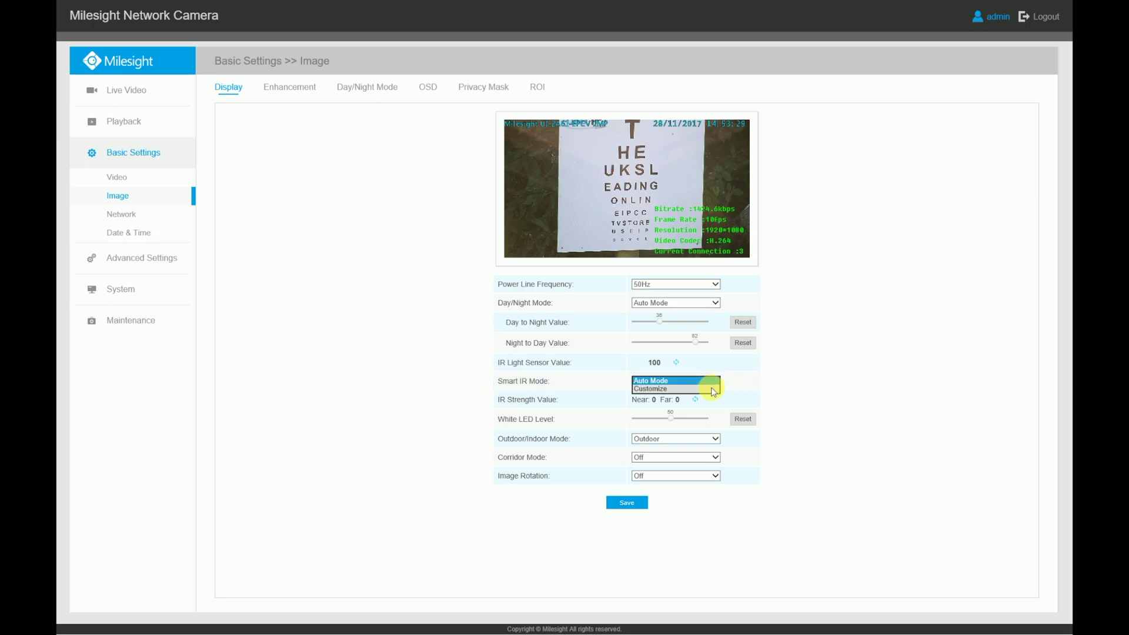
pyautogui.click(713, 389)
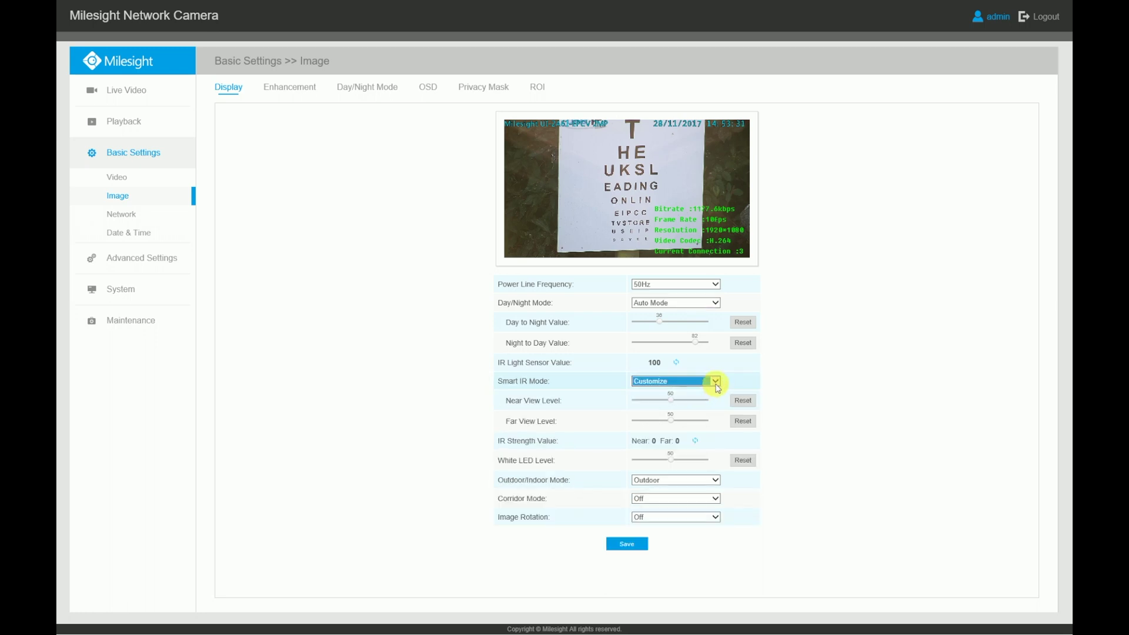
pyautogui.click(716, 383)
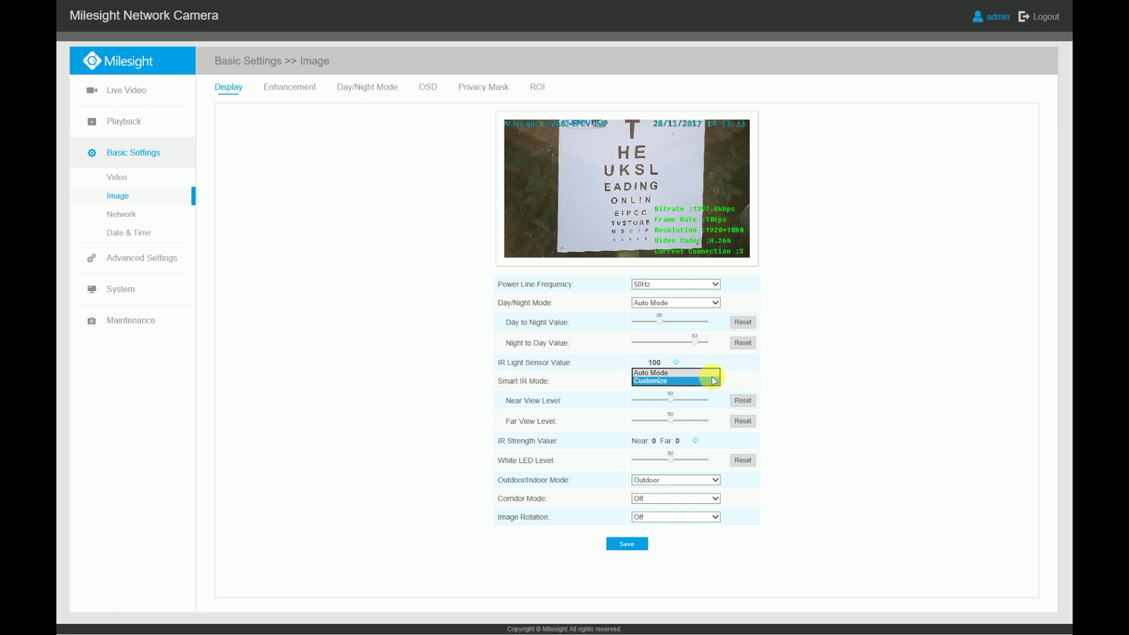
pyautogui.click(708, 371)
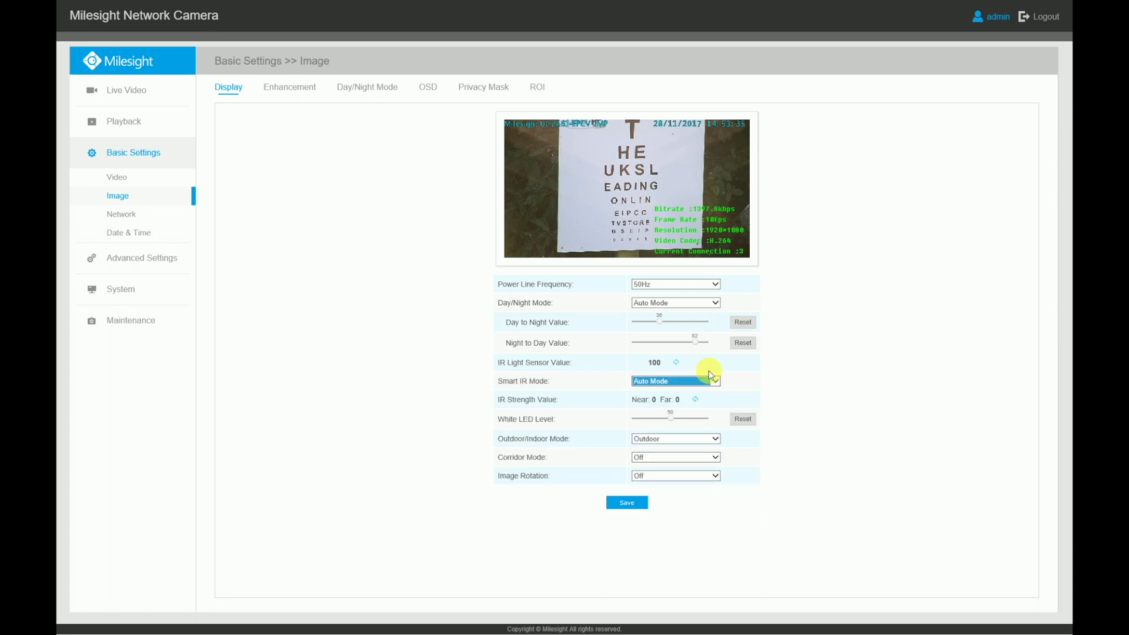
# Step: Keep Outdoor mode, corridor mode Off and image rotation Off, then view Enhancement settings
pyautogui.click(718, 439)
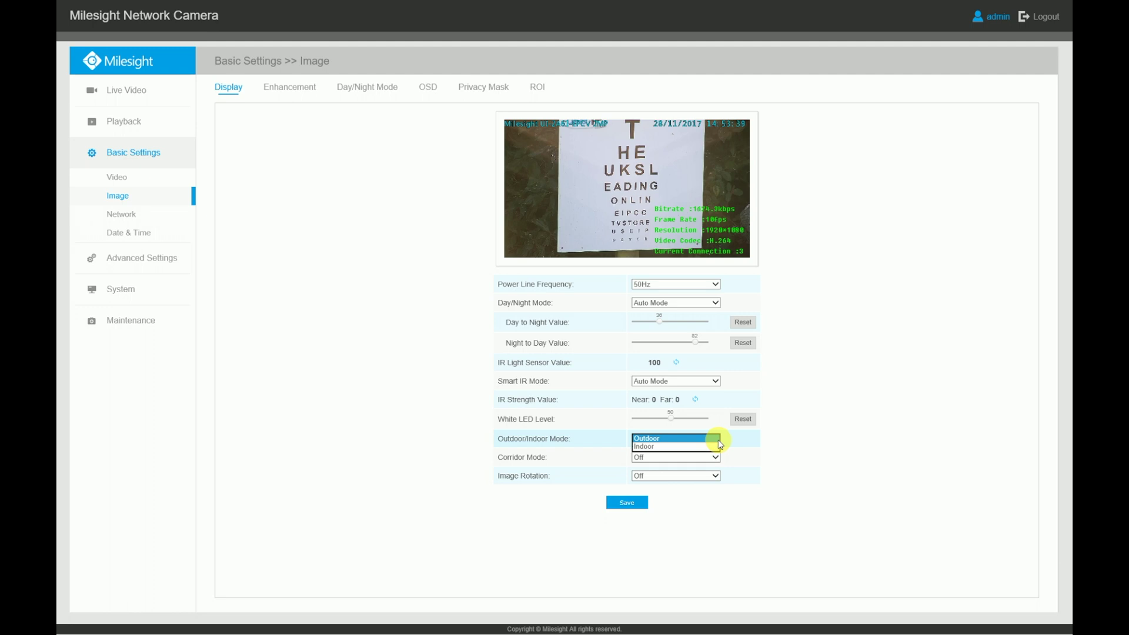
pyautogui.click(719, 439)
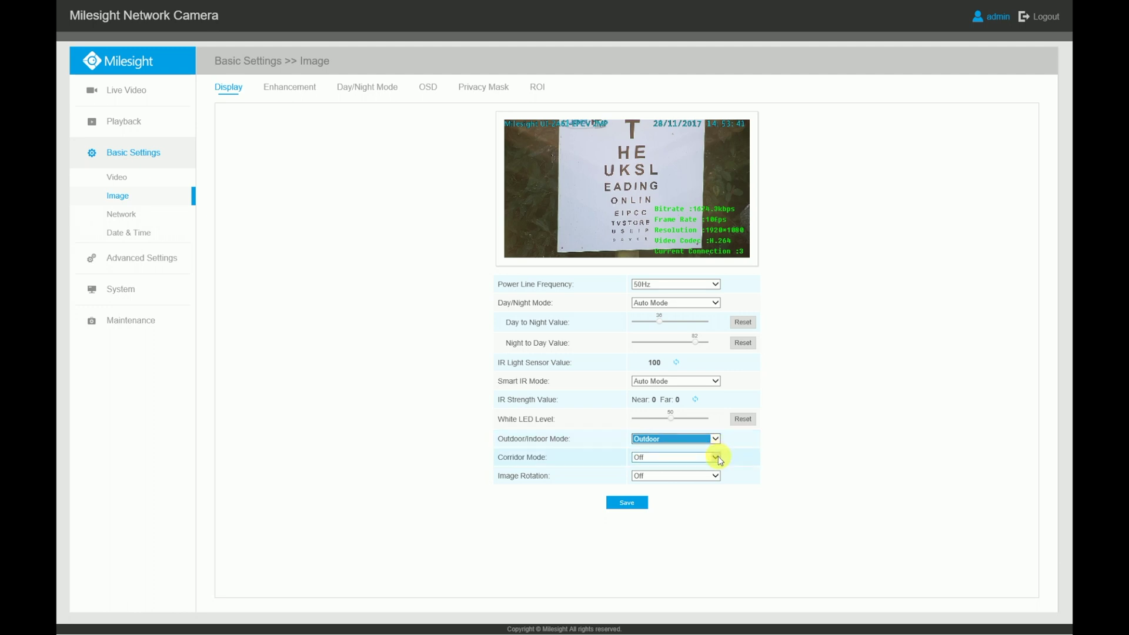
pyautogui.click(717, 457)
pyautogui.click(718, 458)
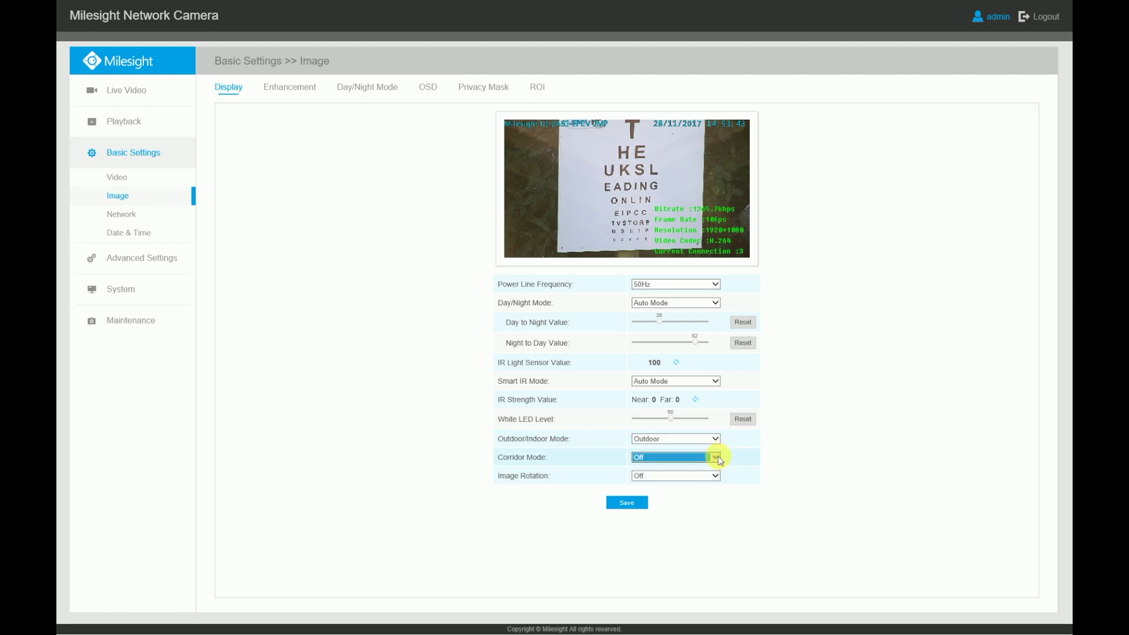
pyautogui.click(716, 476)
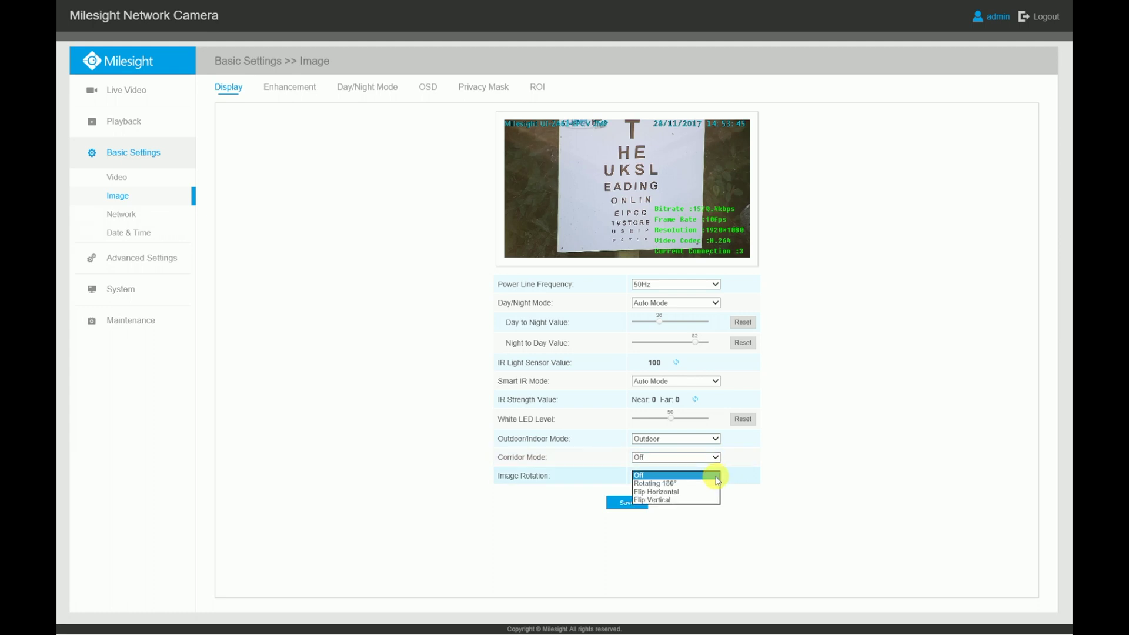
pyautogui.click(718, 477)
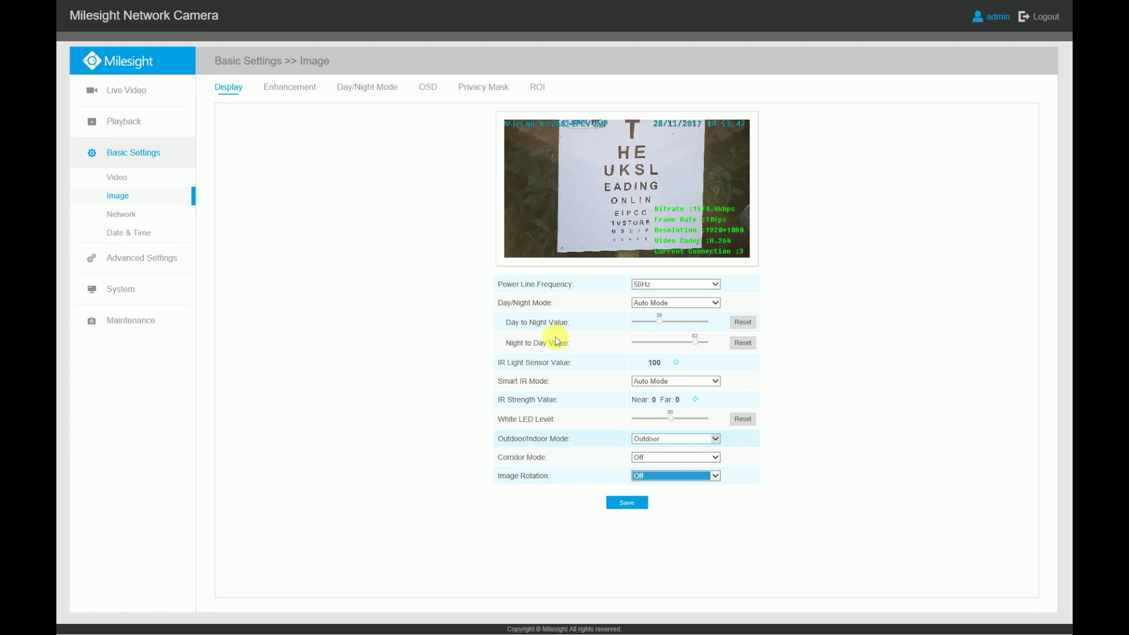
pyautogui.click(287, 94)
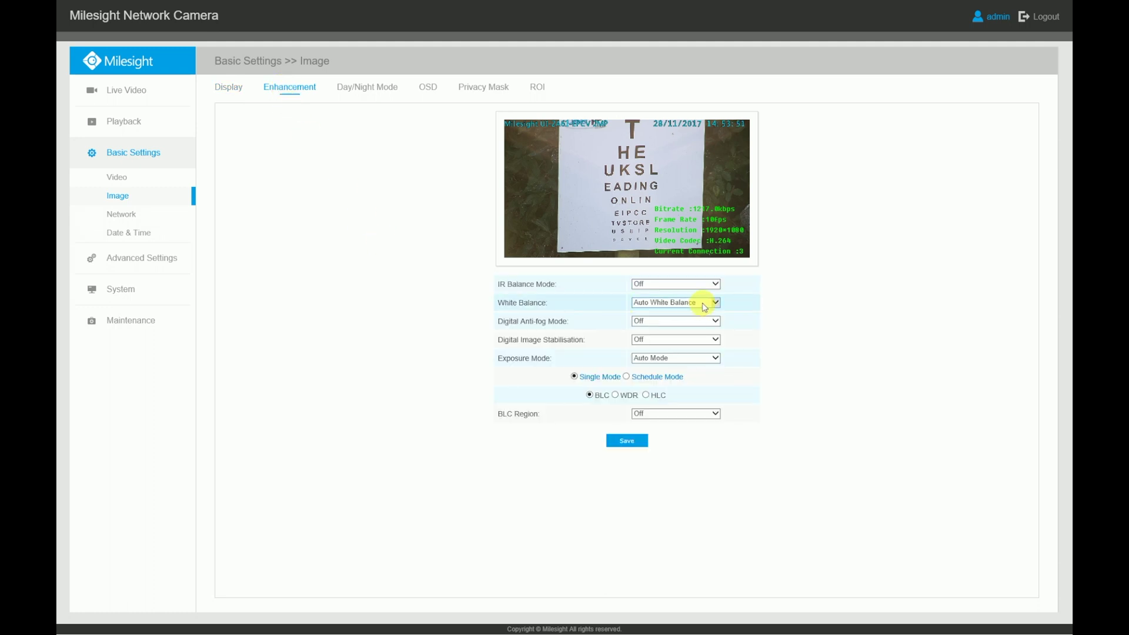
# Step: Review the Enhancement dropdowns, keeping IR Balance Off, Auto White Balance, anti-fog and stabilisation Off
pyautogui.click(716, 284)
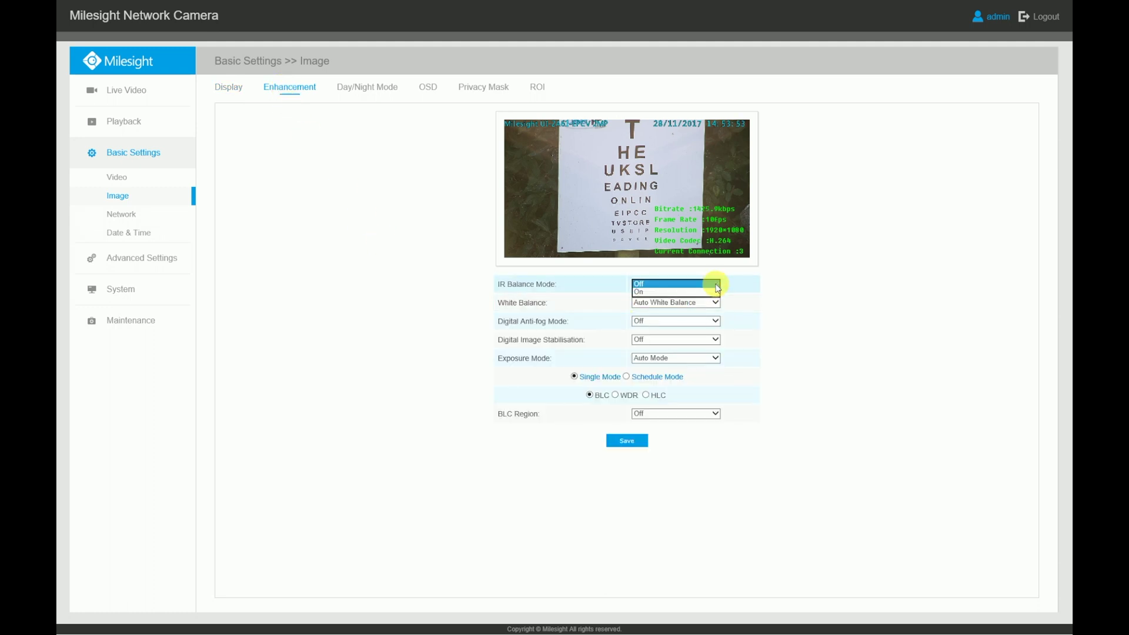
pyautogui.click(717, 285)
pyautogui.click(718, 304)
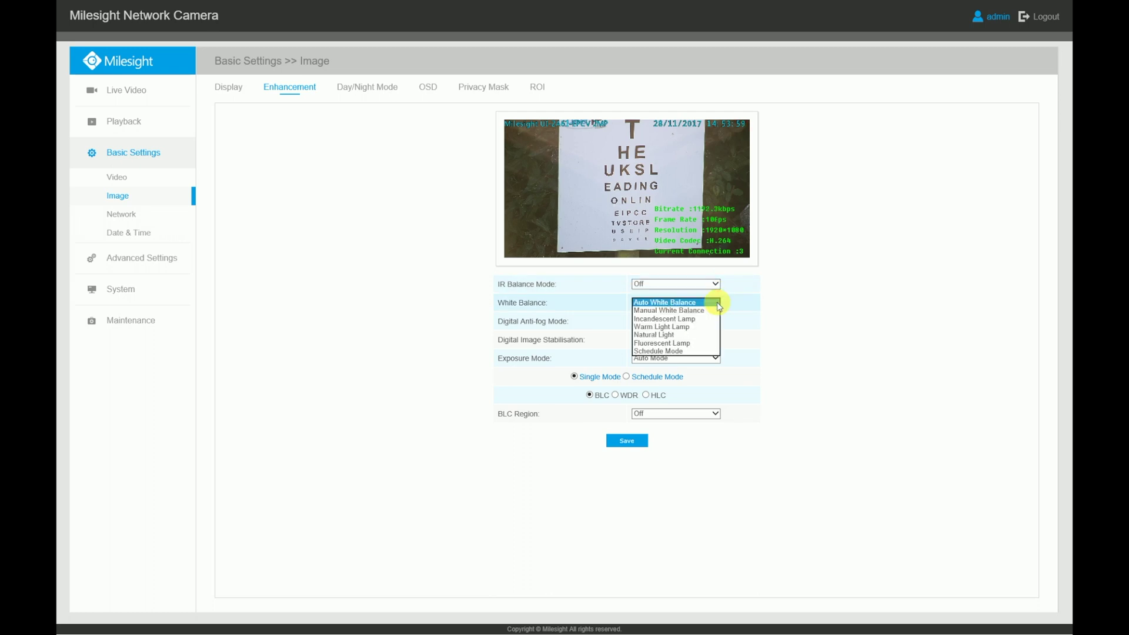
pyautogui.click(719, 304)
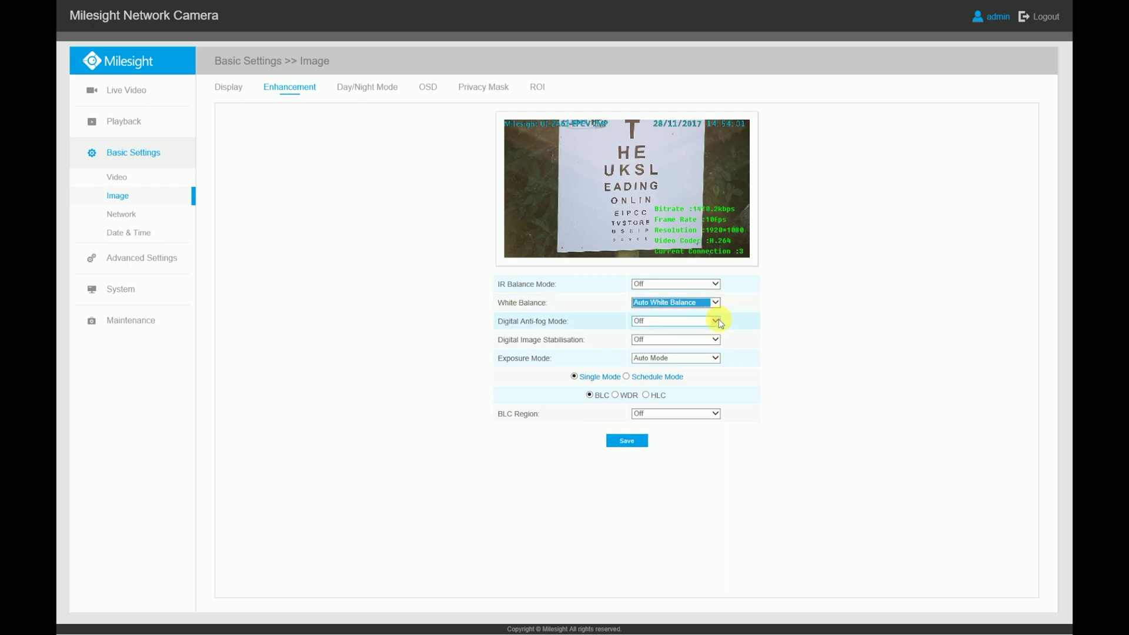
pyautogui.click(718, 322)
pyautogui.click(720, 321)
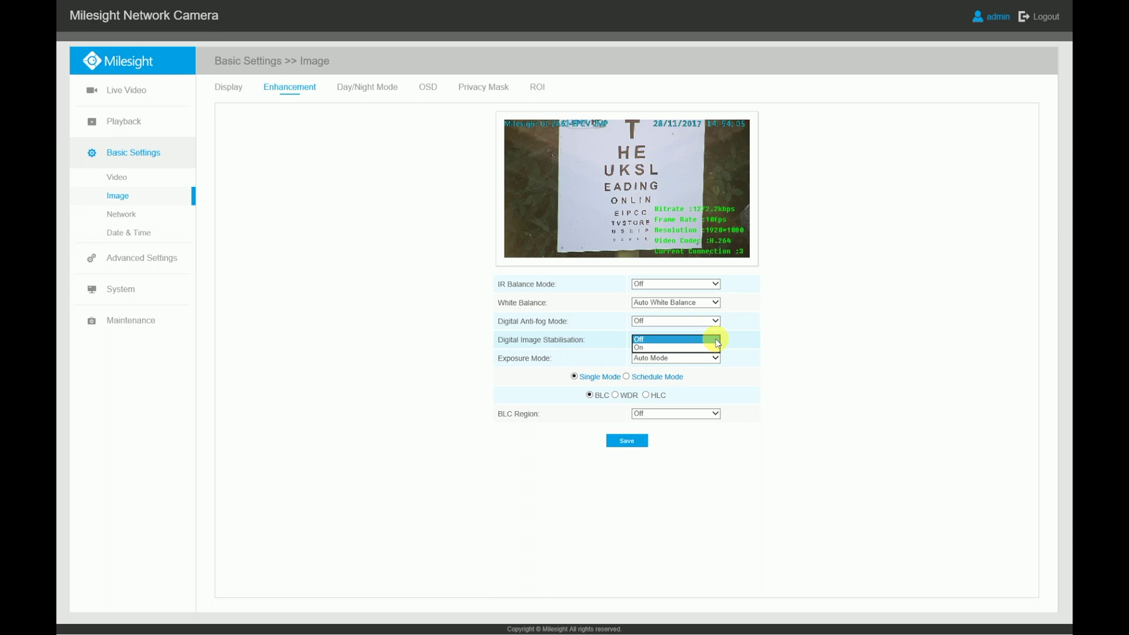
pyautogui.click(718, 341)
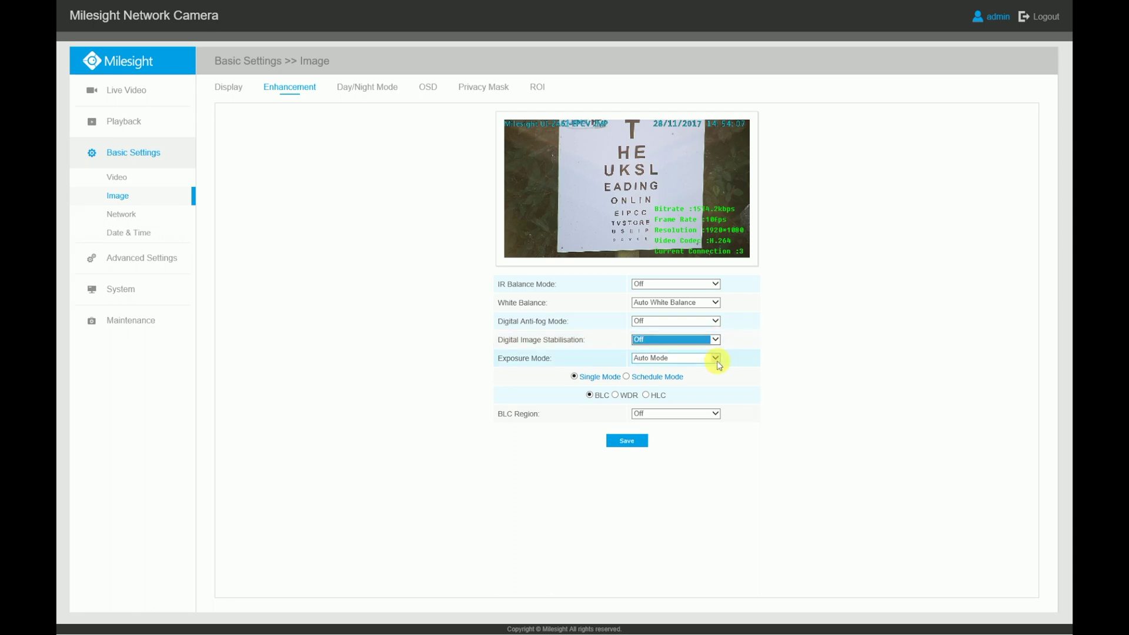
# Step: Set Exposure Mode to Customize and switch exposure scheduling to Schedule Mode
pyautogui.click(717, 360)
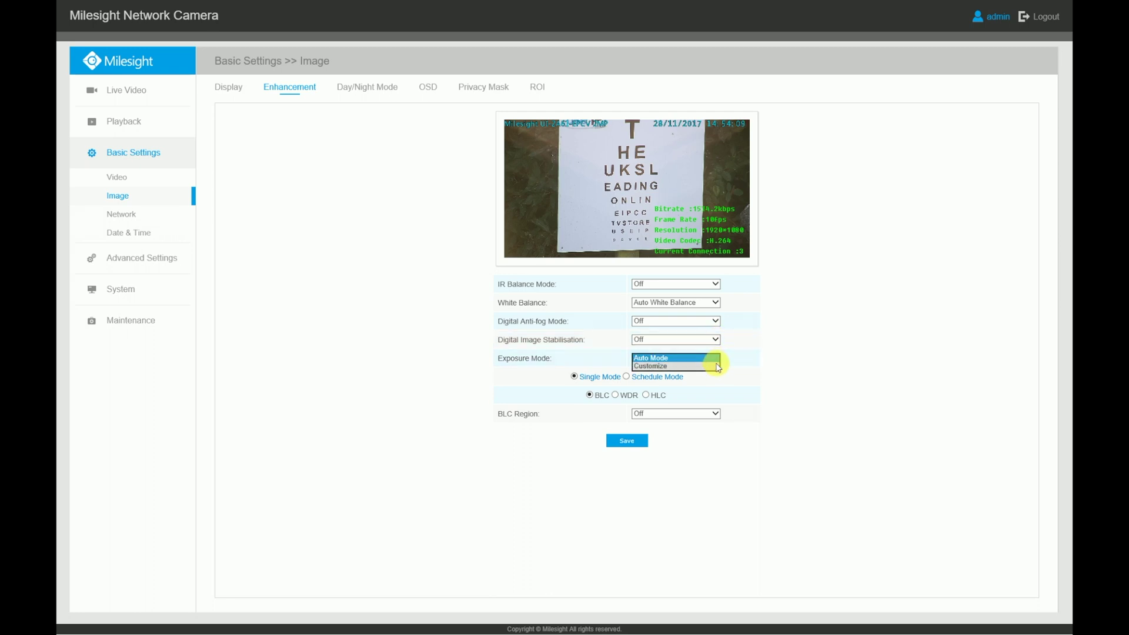
pyautogui.click(717, 367)
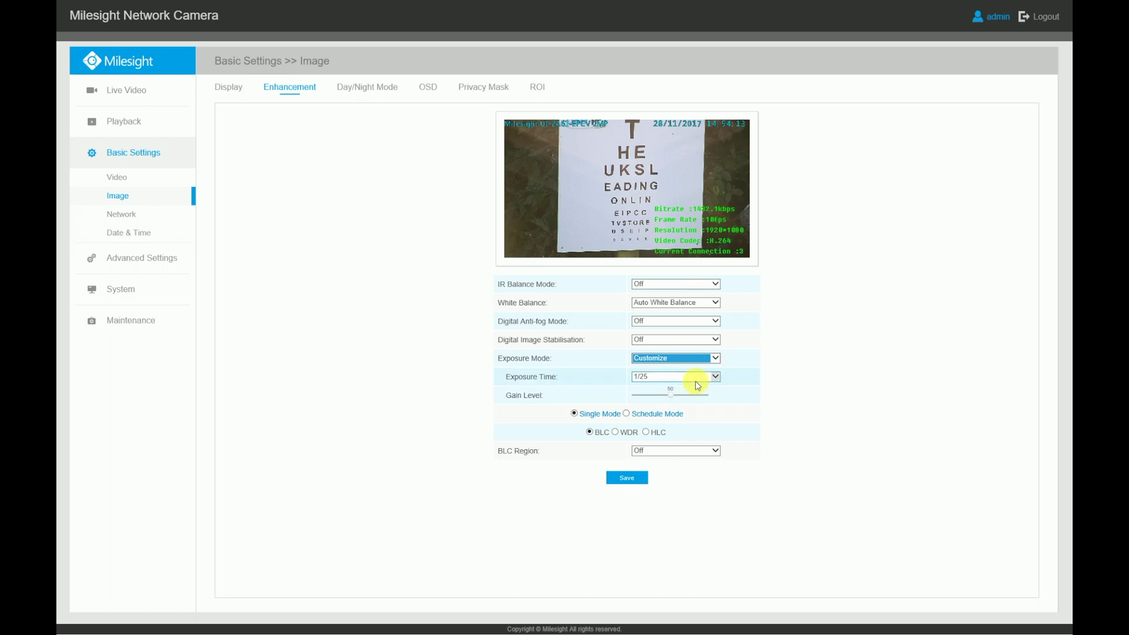
pyautogui.click(625, 414)
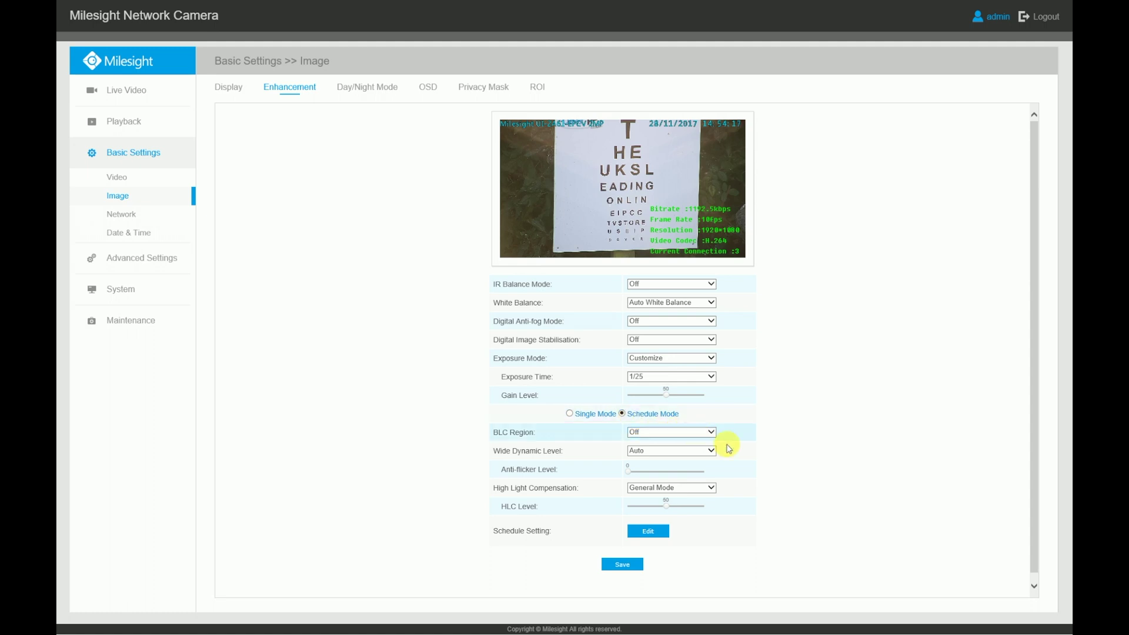
pyautogui.click(712, 435)
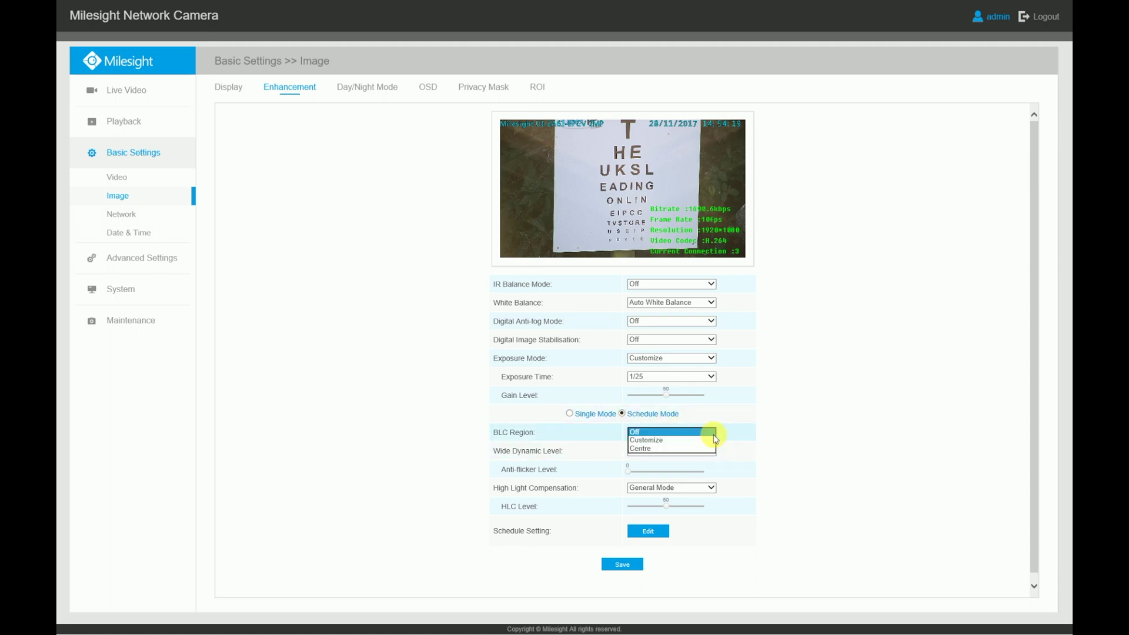
pyautogui.click(707, 440)
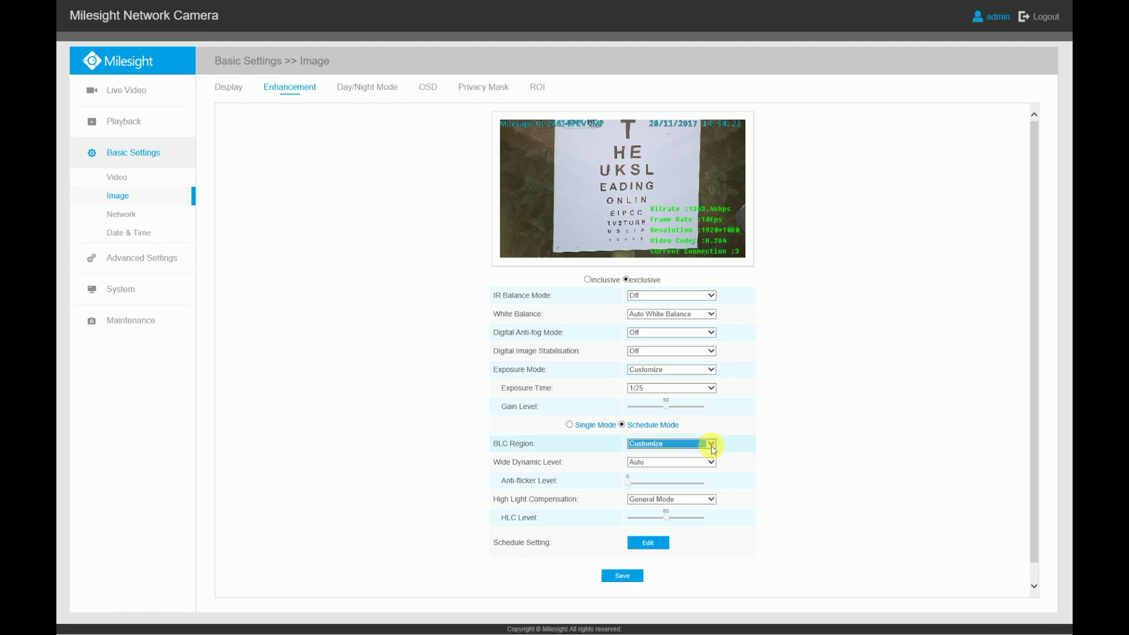
pyautogui.click(712, 446)
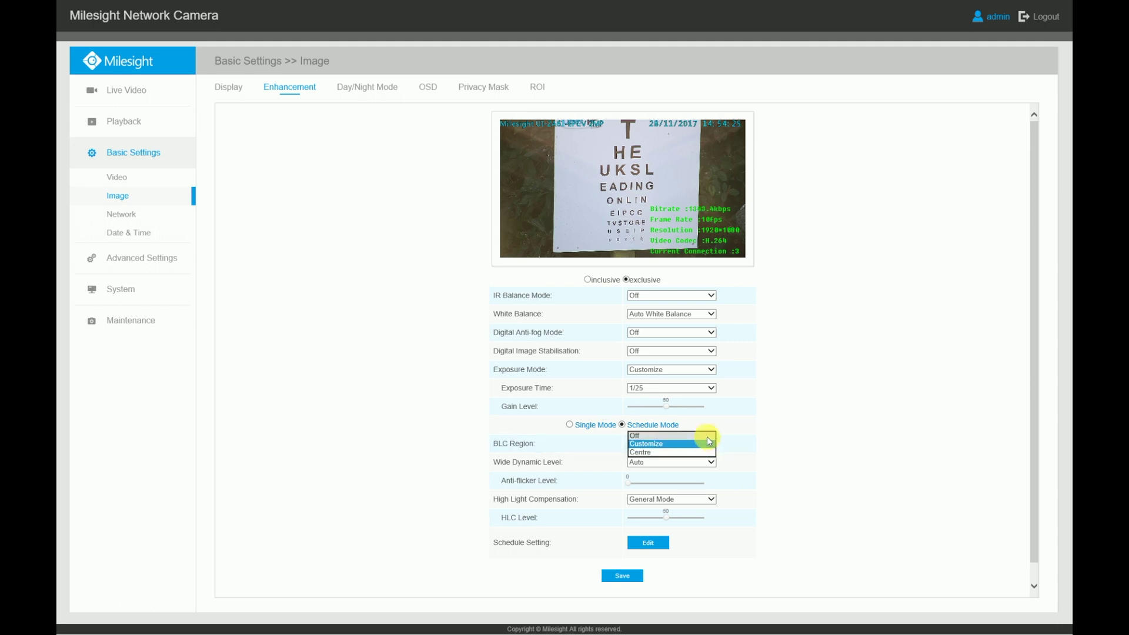
pyautogui.click(706, 437)
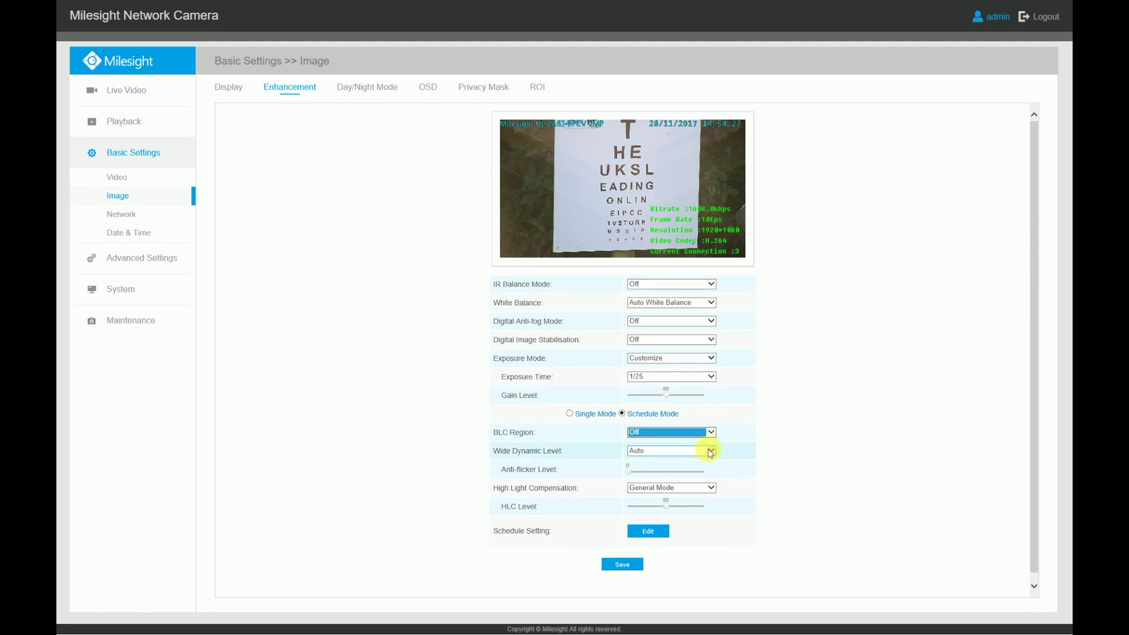
pyautogui.click(711, 452)
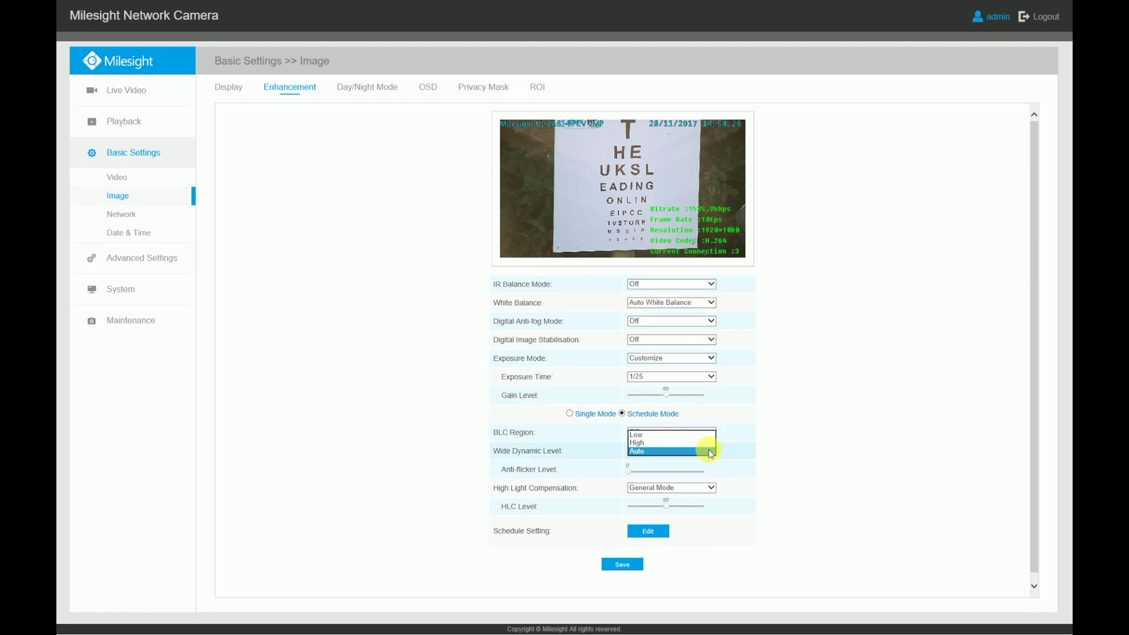
pyautogui.click(711, 451)
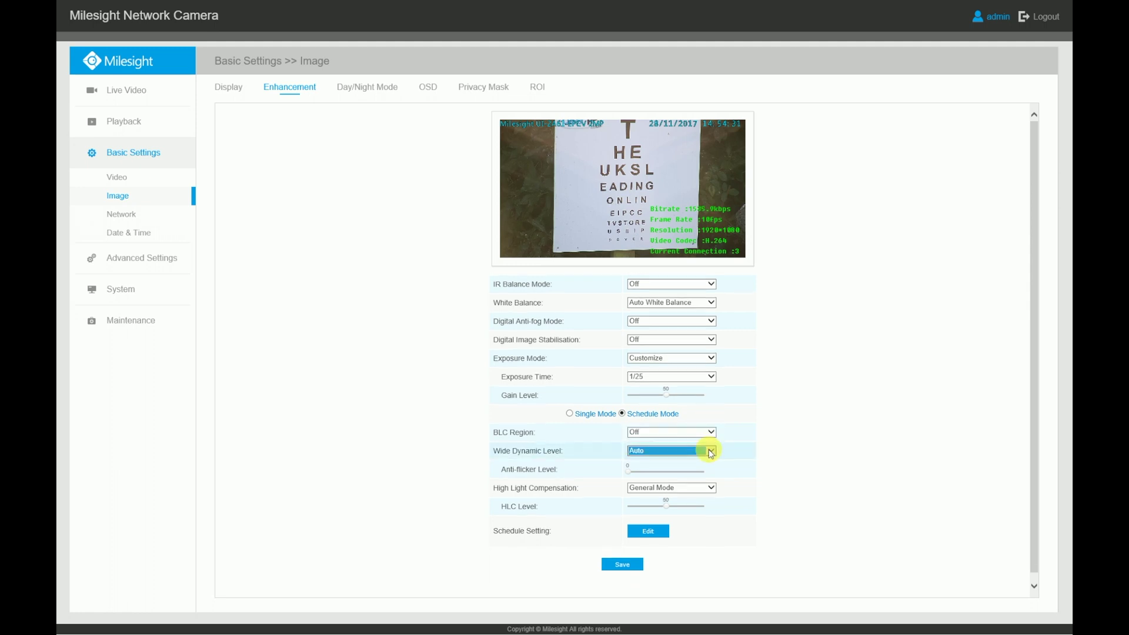
pyautogui.click(714, 489)
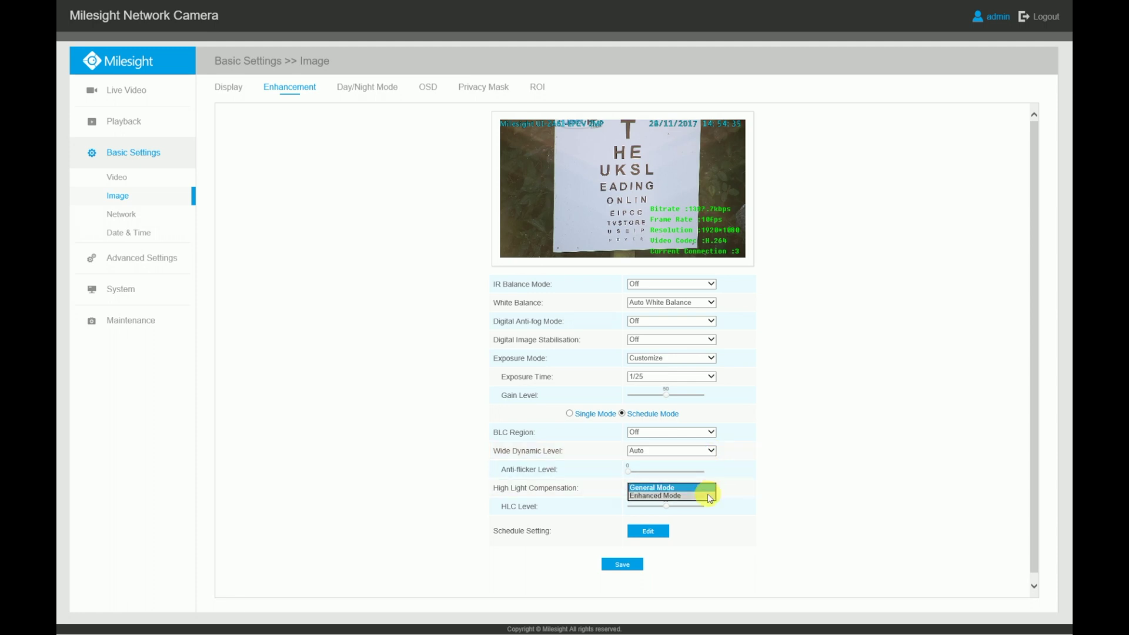
pyautogui.click(708, 496)
pyautogui.click(713, 489)
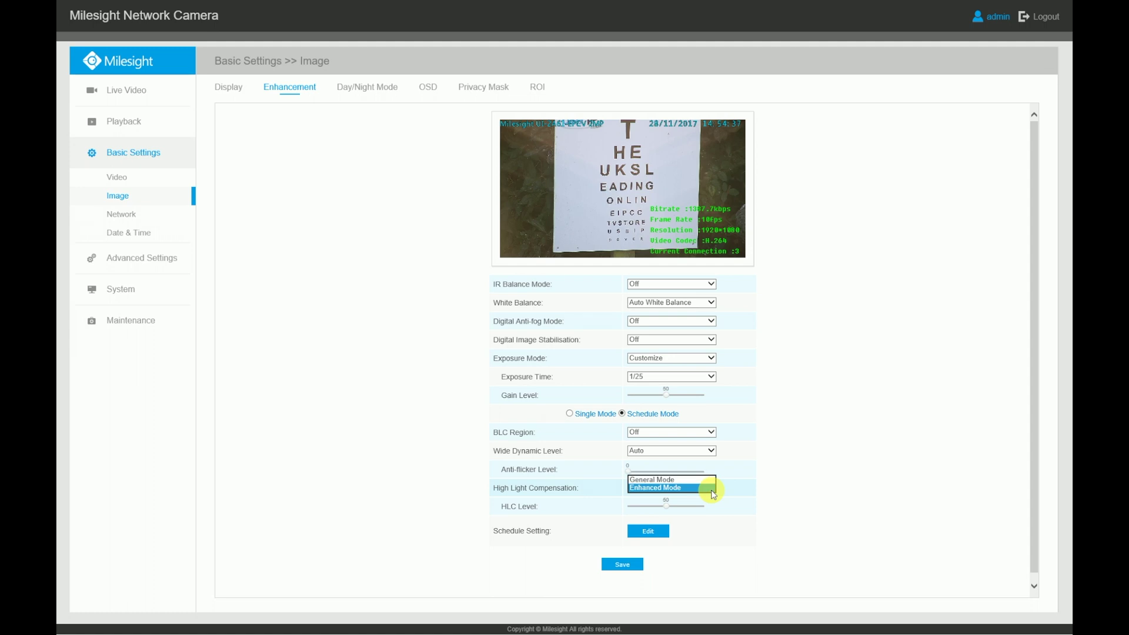
pyautogui.click(705, 479)
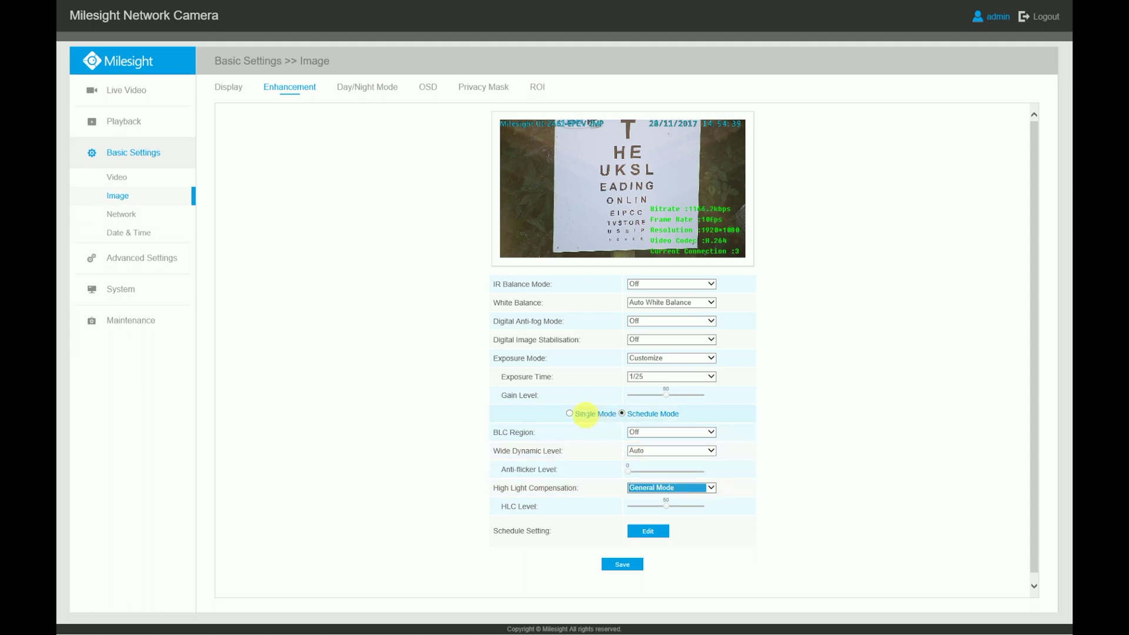
# Step: In Single Mode, try WDR set to Customize with Auto level, then turn WDR Off
pyautogui.click(570, 414)
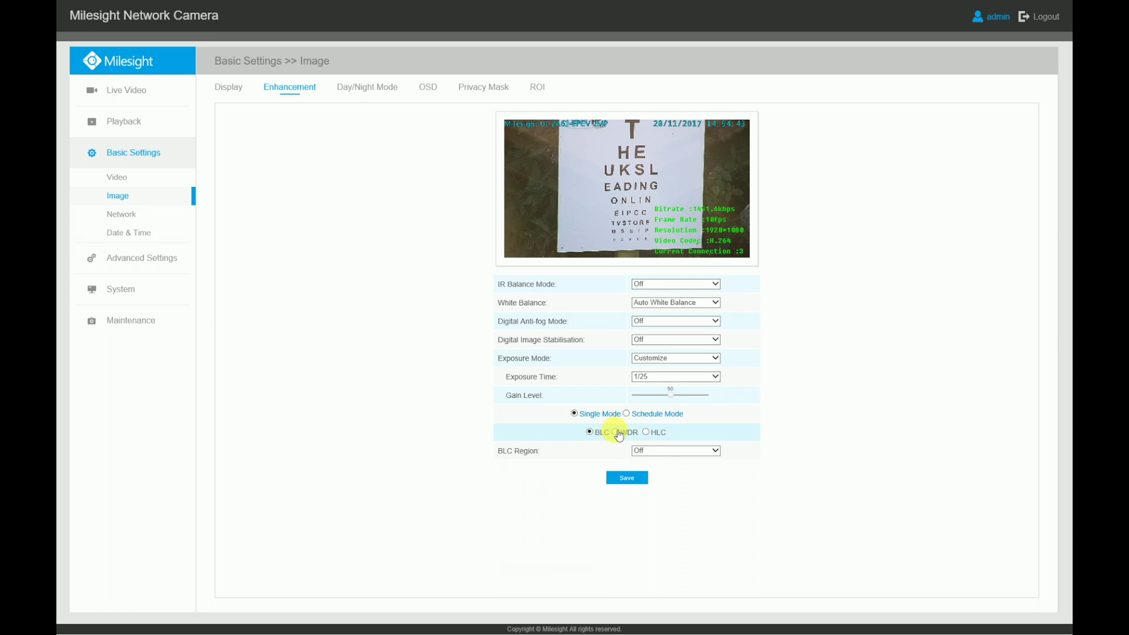
pyautogui.click(616, 433)
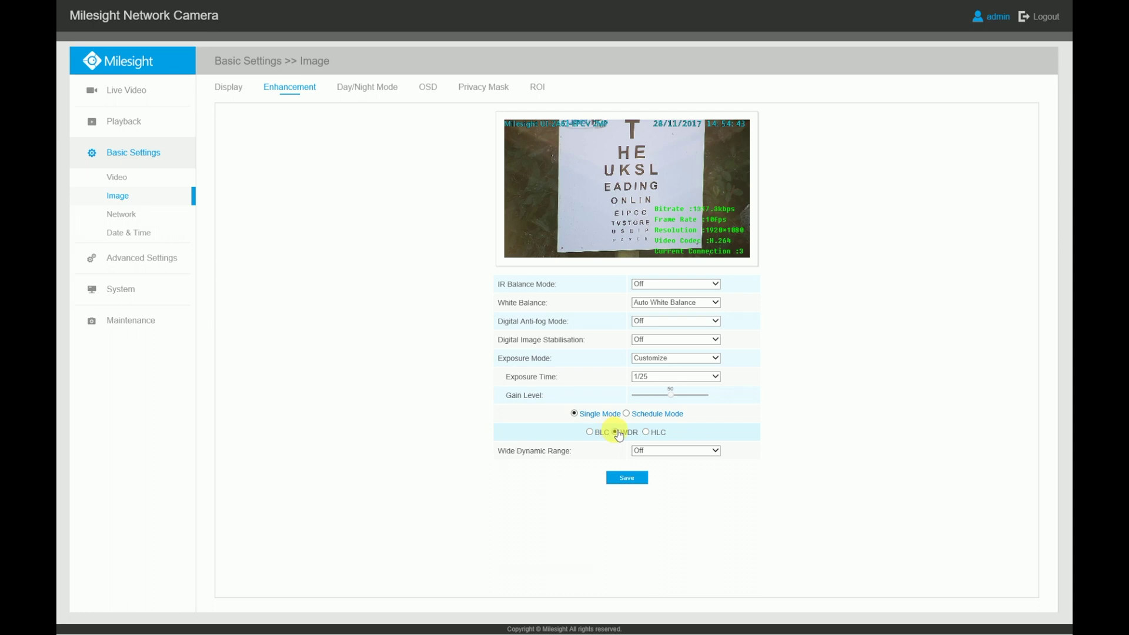
pyautogui.click(718, 451)
pyautogui.click(714, 467)
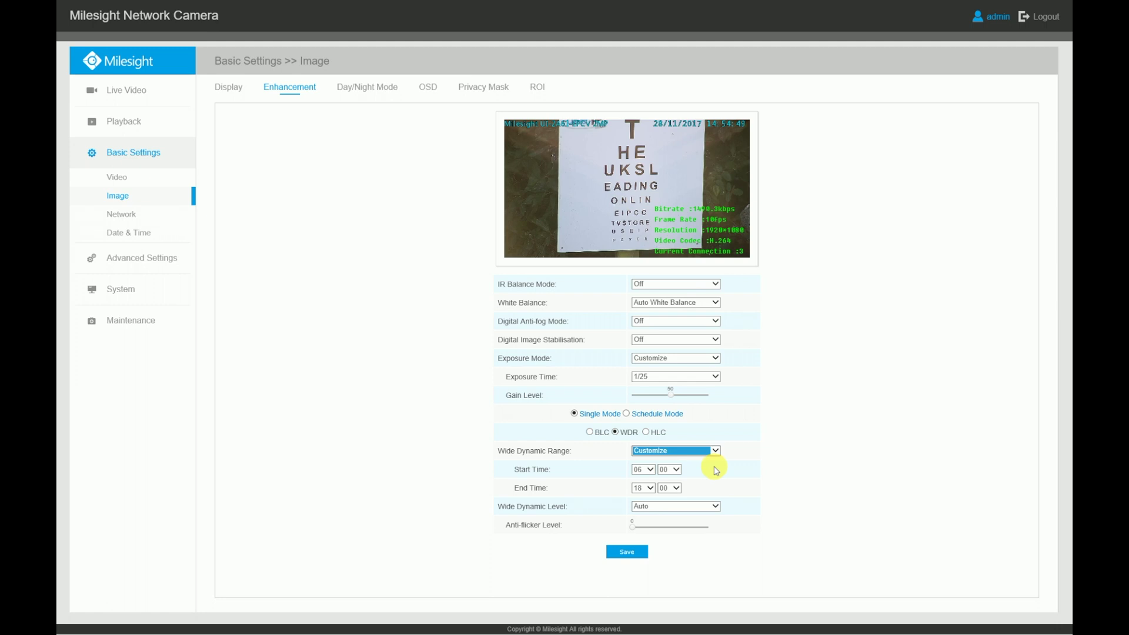
pyautogui.click(715, 507)
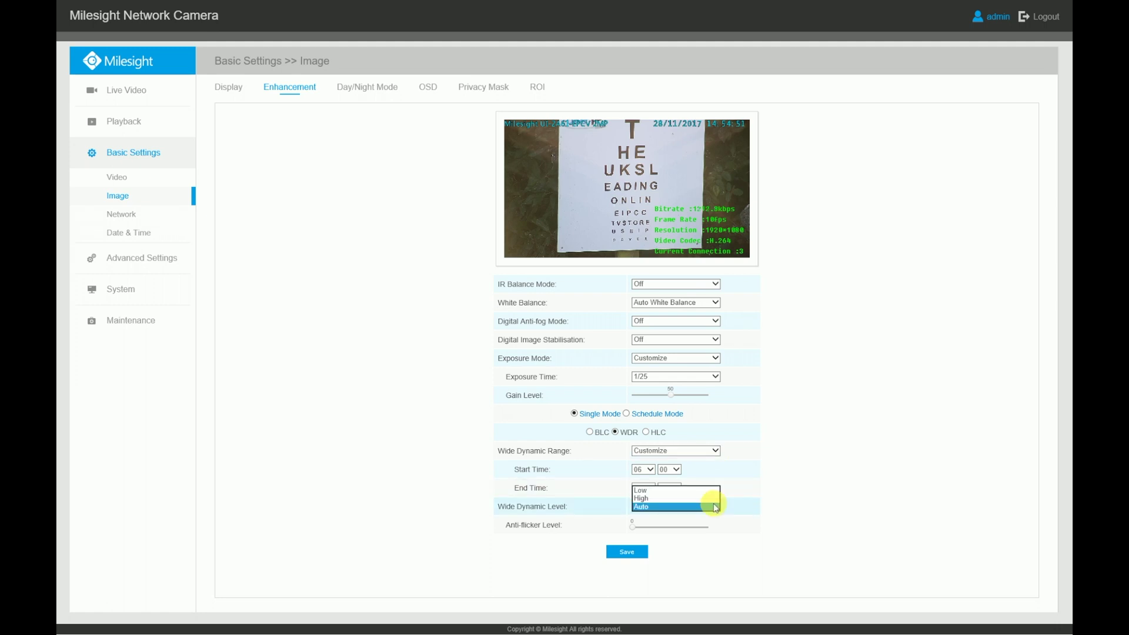
pyautogui.click(715, 507)
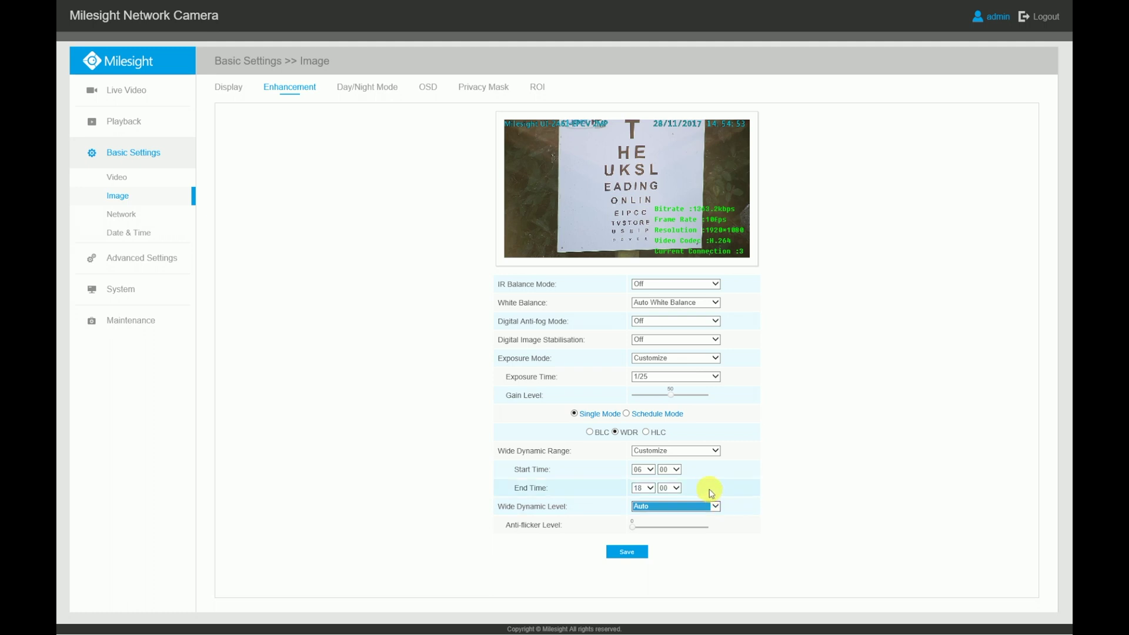
pyautogui.click(711, 452)
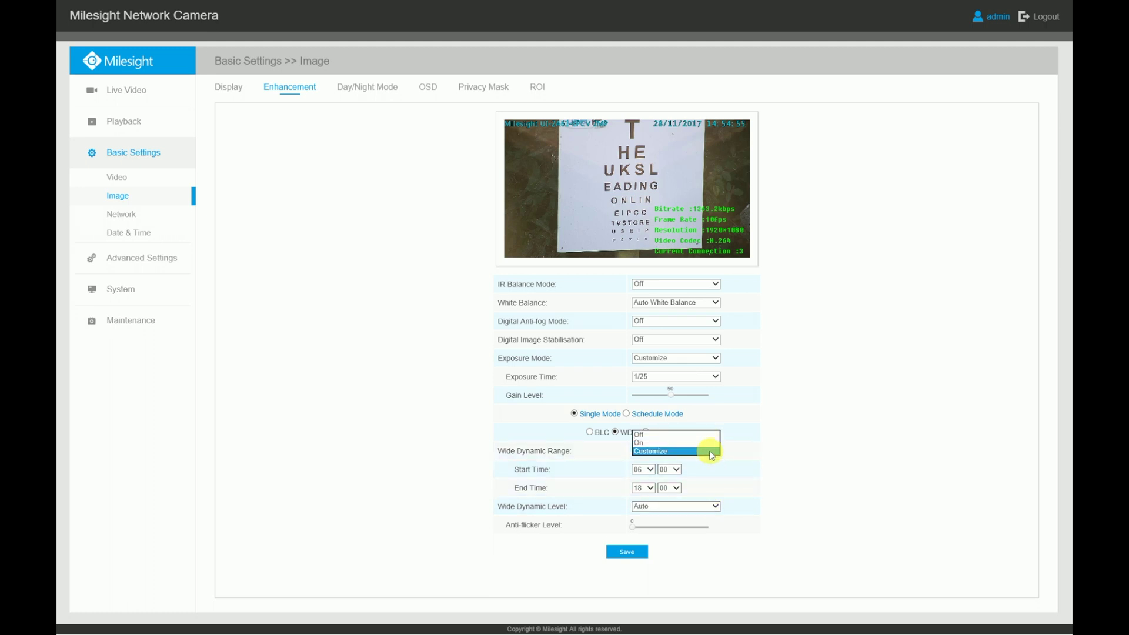
pyautogui.click(694, 435)
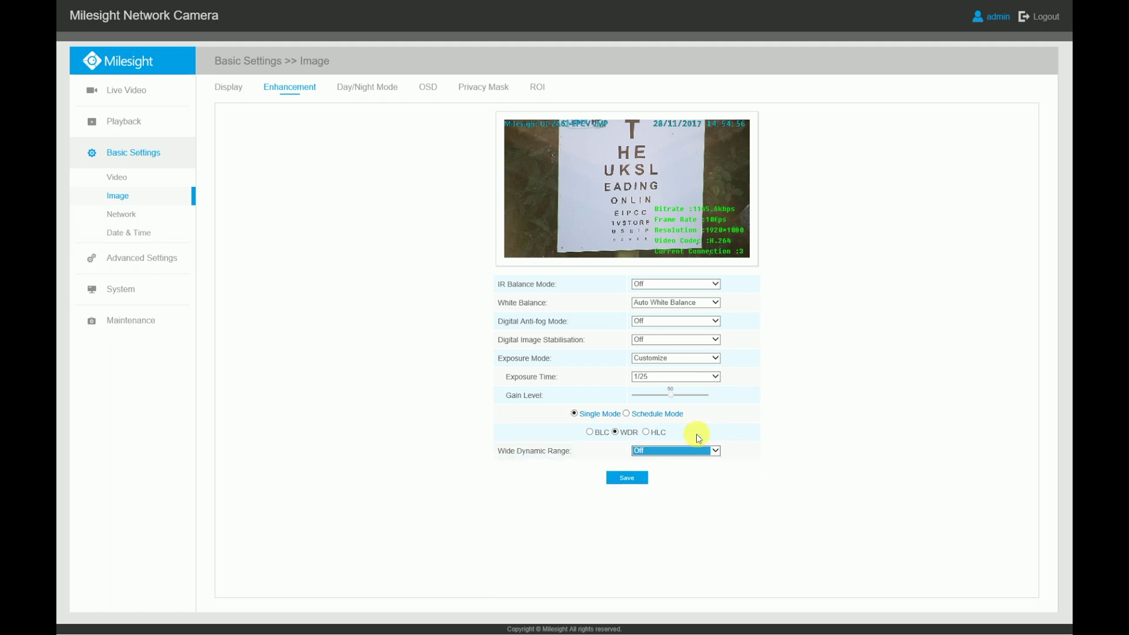
# Step: Try HLC in General and Enhanced Mode, turn it Off, then choose BLC
pyautogui.click(647, 433)
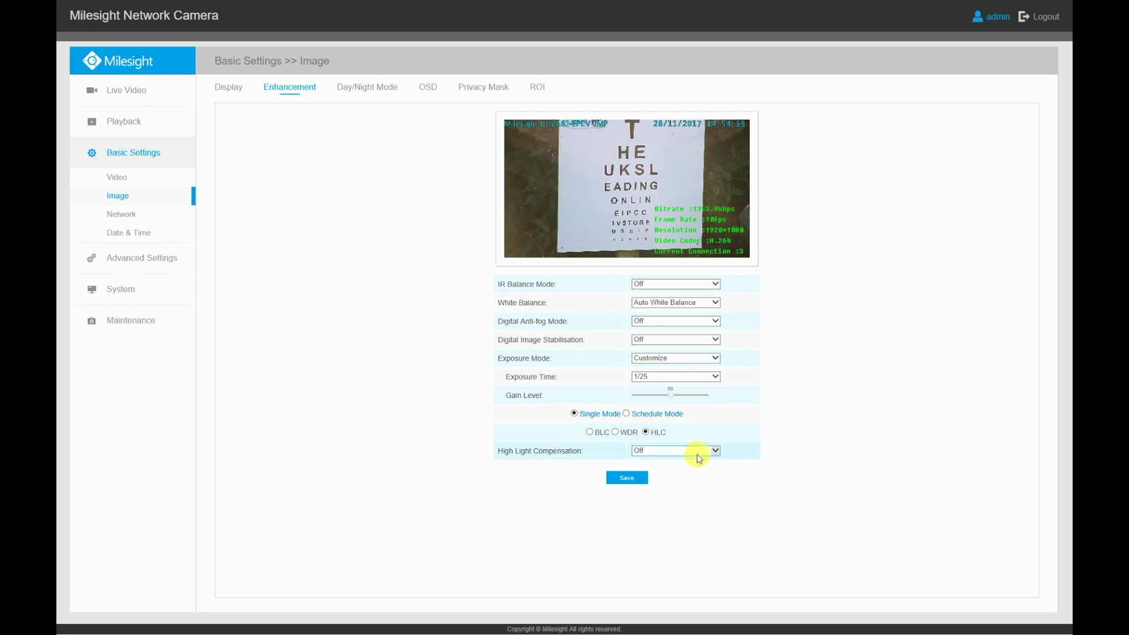
pyautogui.click(715, 451)
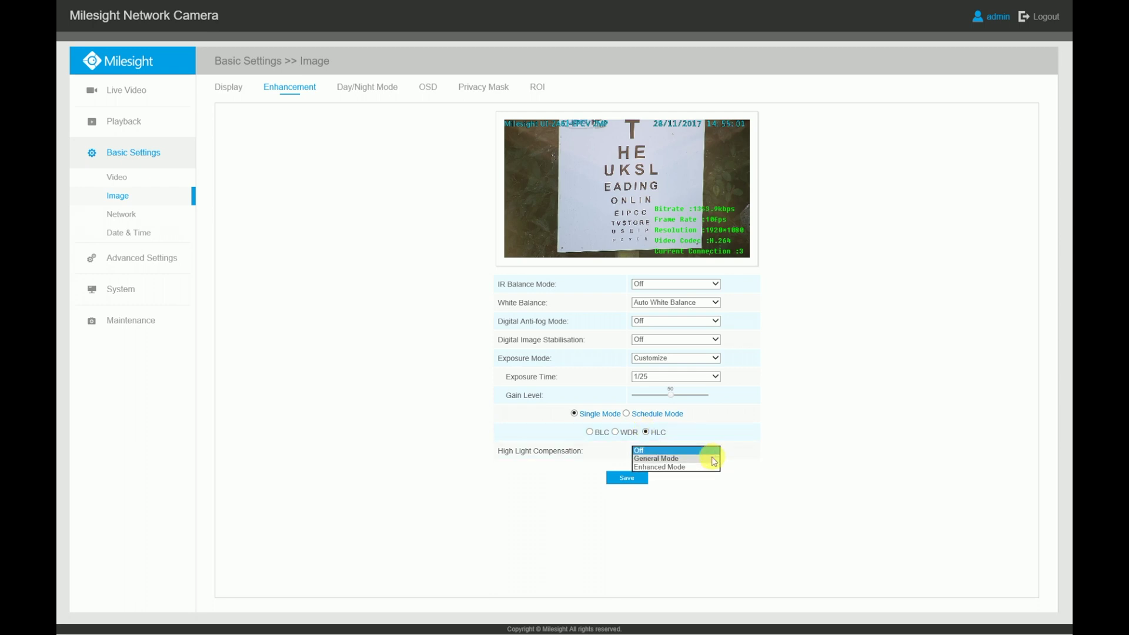
pyautogui.click(718, 459)
pyautogui.click(718, 456)
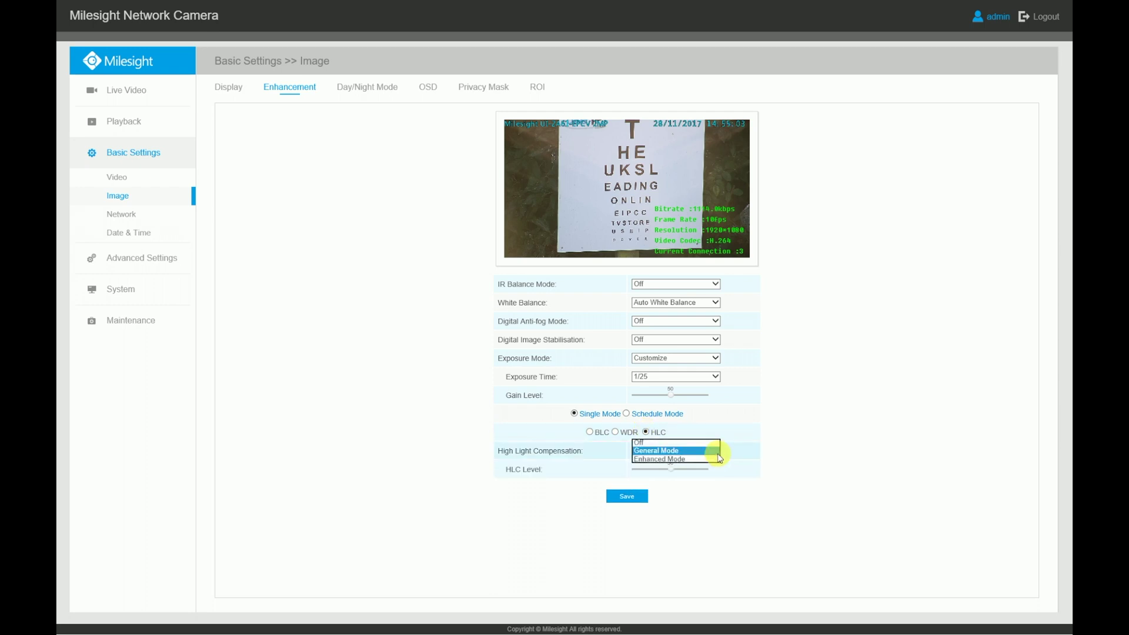
pyautogui.click(717, 462)
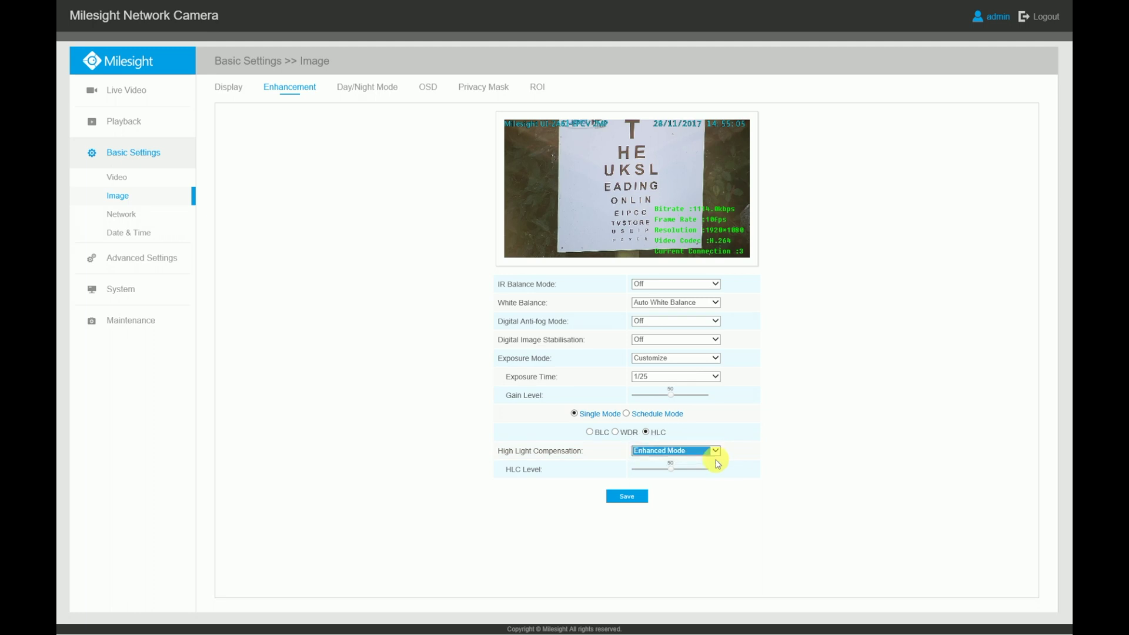
pyautogui.click(713, 451)
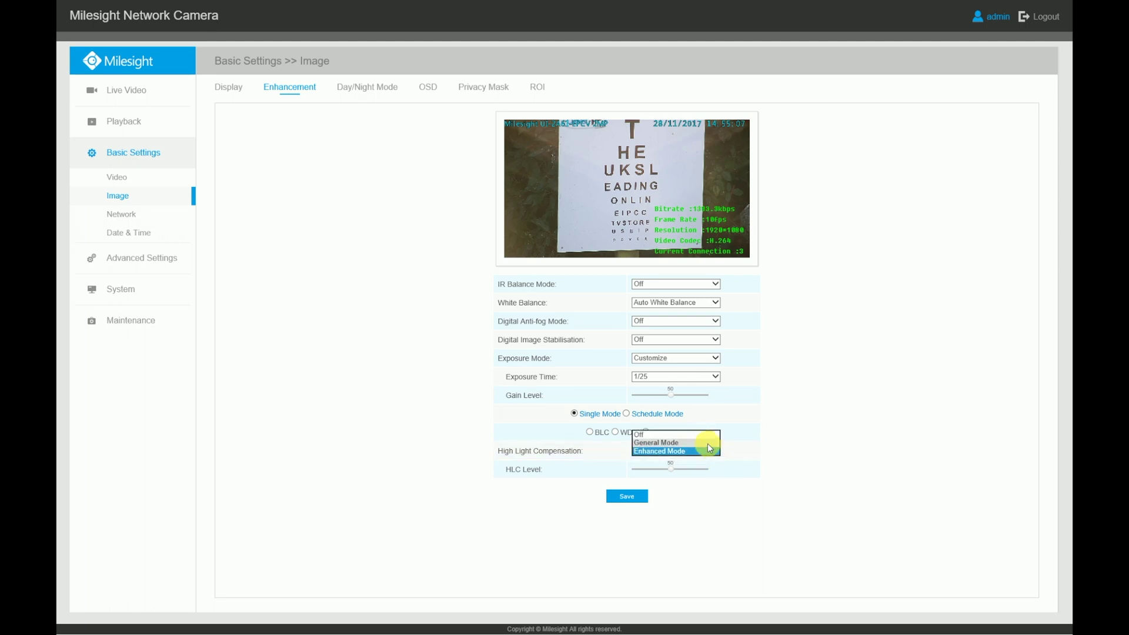
pyautogui.click(644, 434)
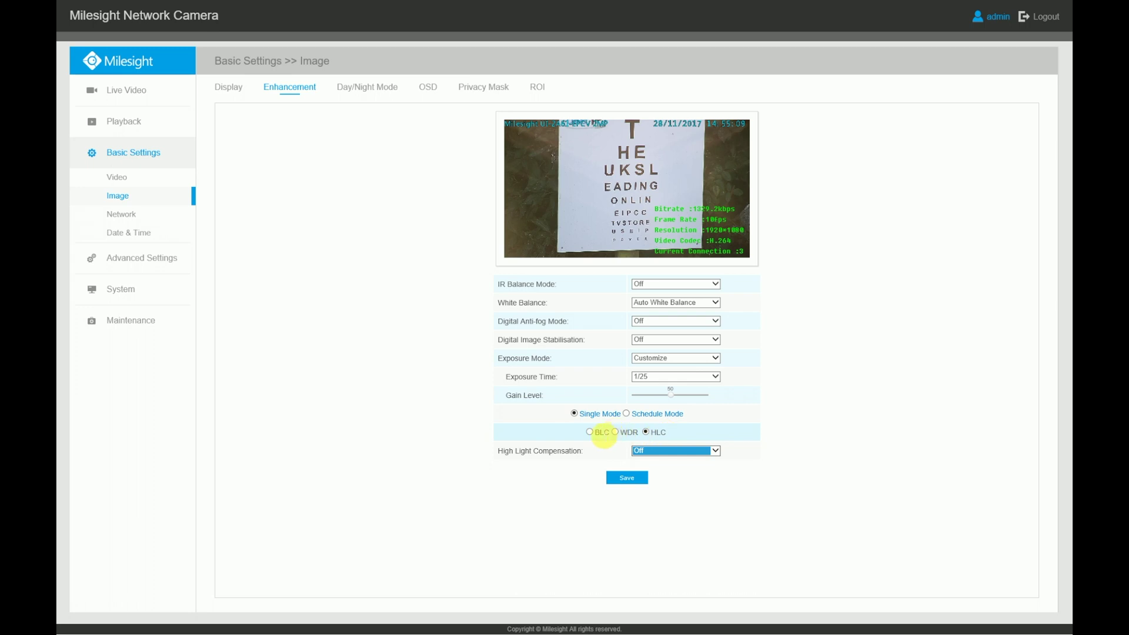
pyautogui.click(591, 433)
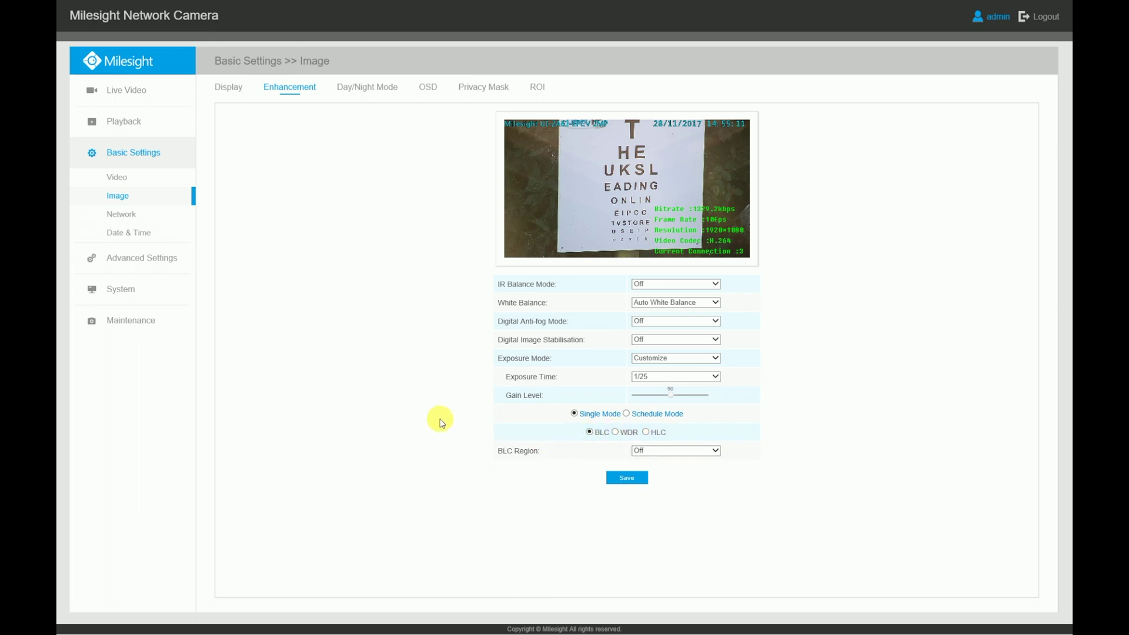
pyautogui.click(381, 94)
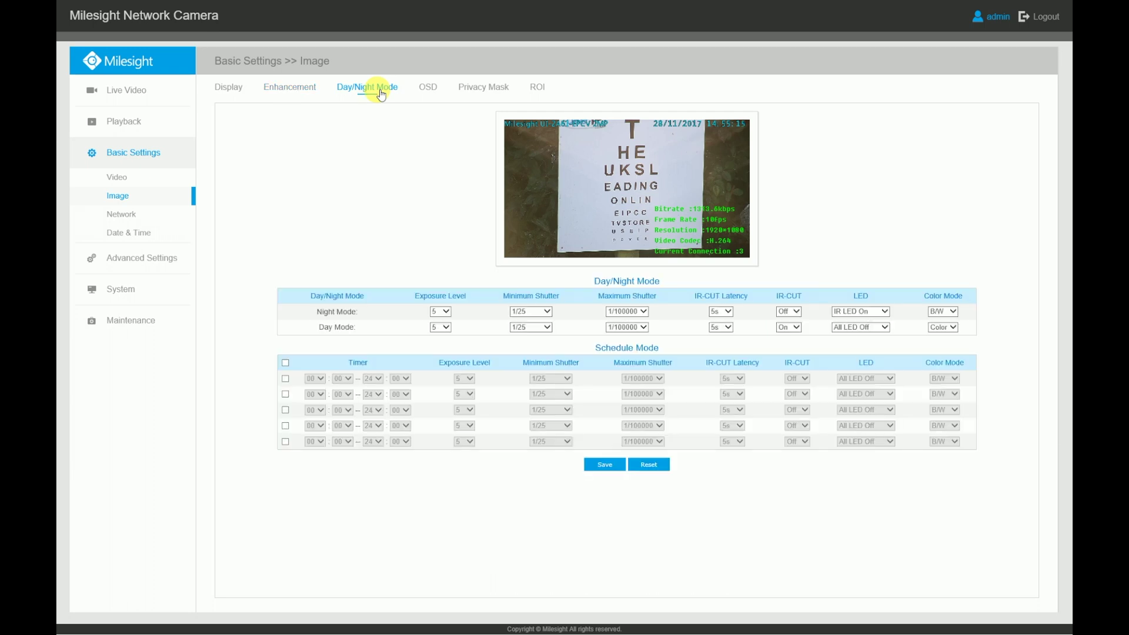
pyautogui.click(449, 312)
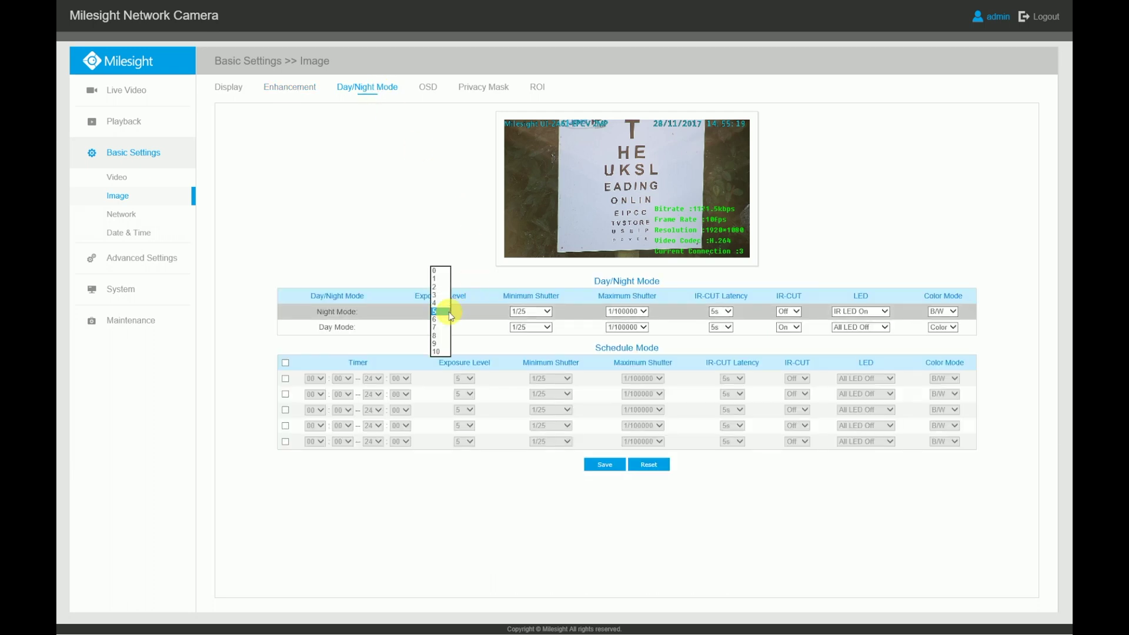
pyautogui.click(451, 312)
pyautogui.click(547, 313)
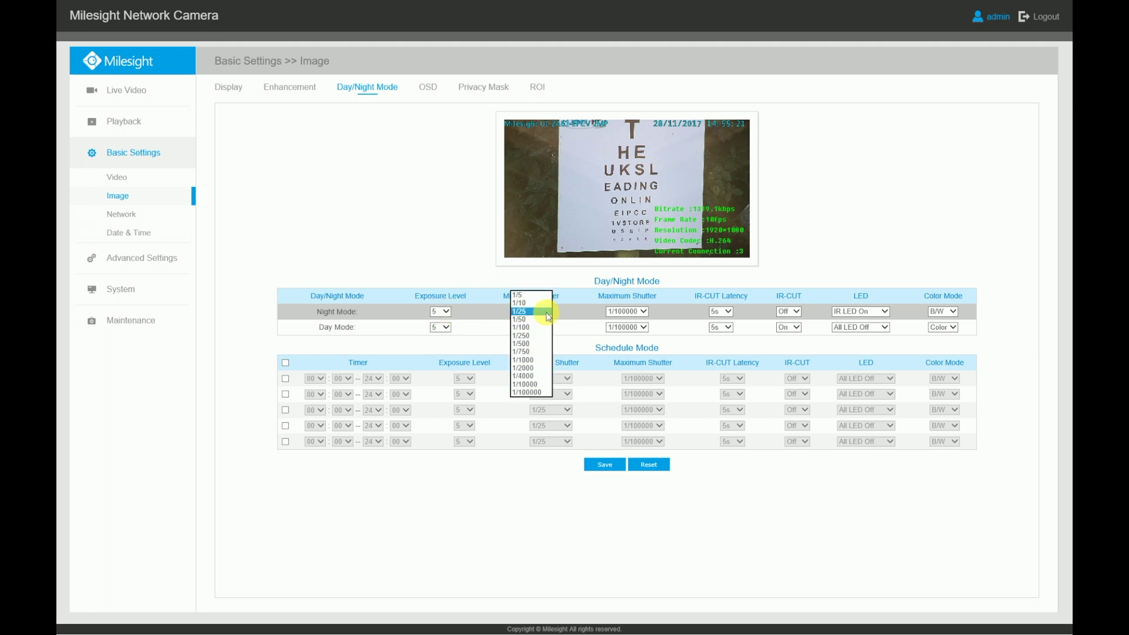
pyautogui.click(547, 312)
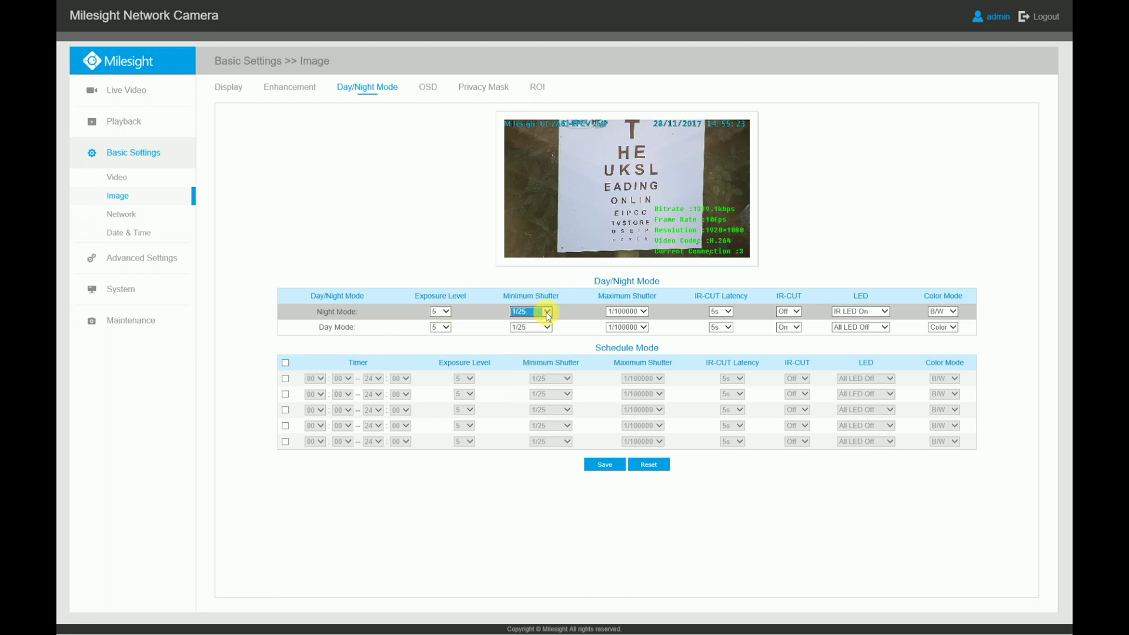
pyautogui.click(645, 314)
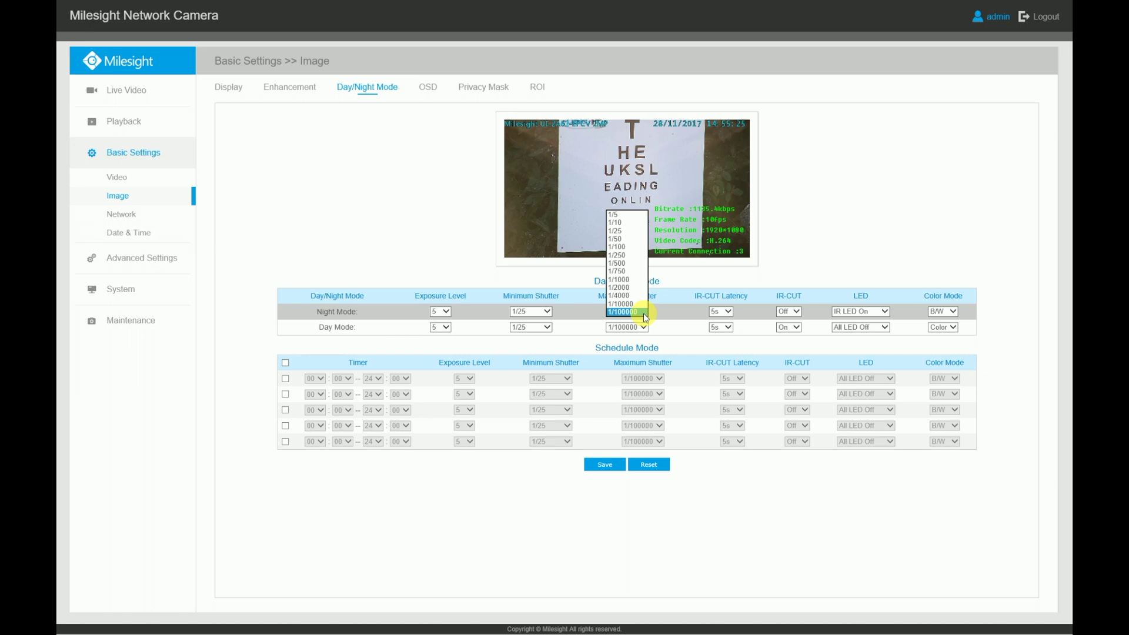
pyautogui.click(645, 315)
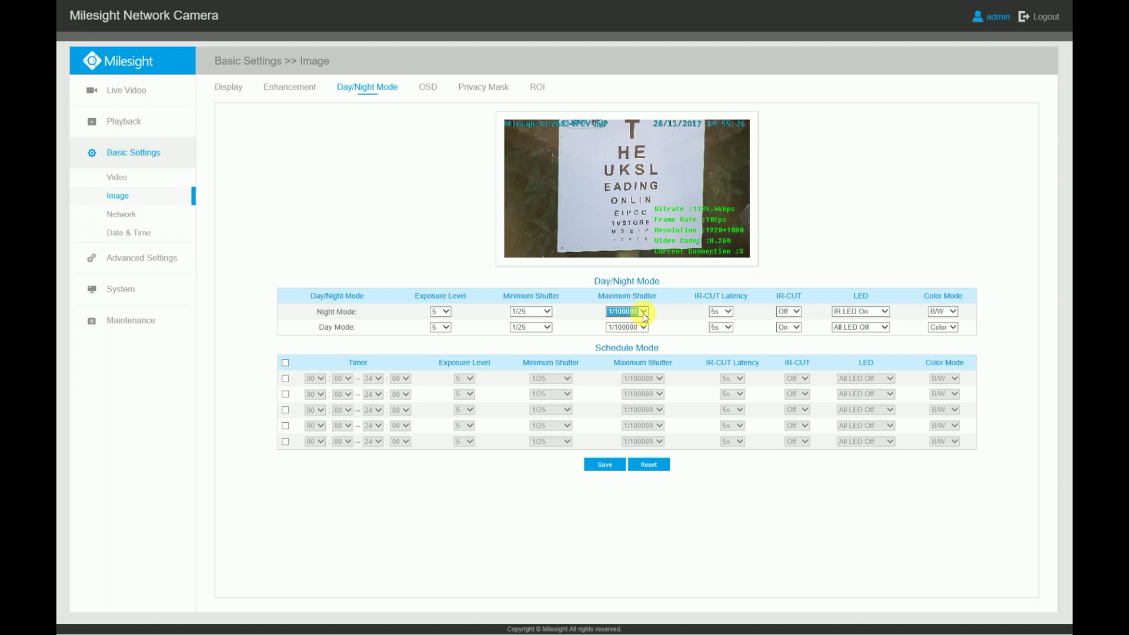
pyautogui.click(729, 313)
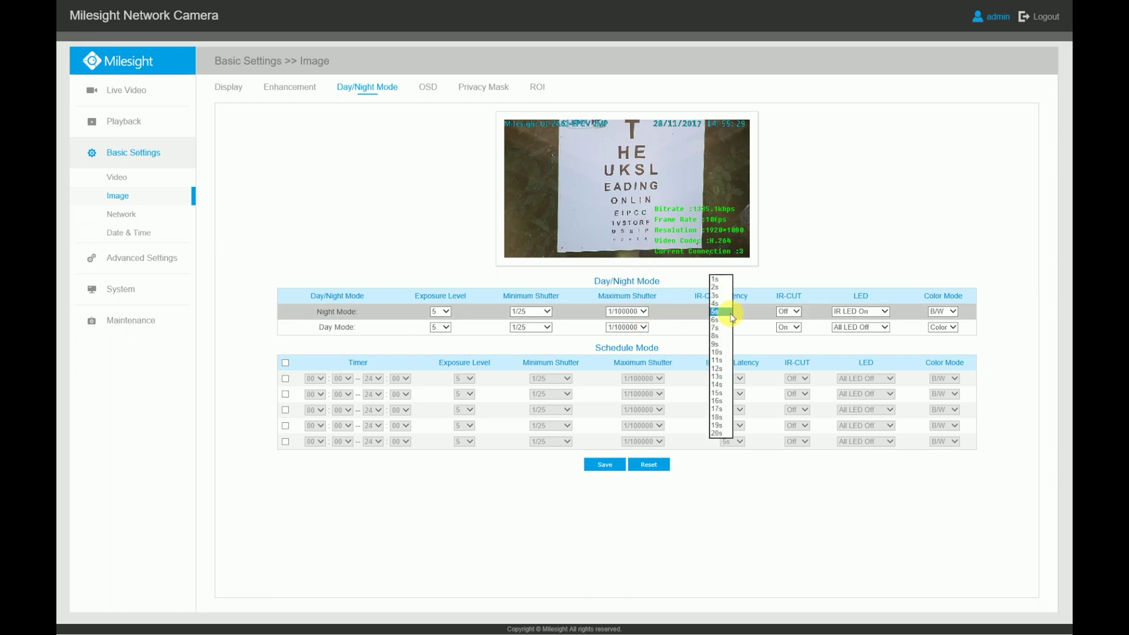
pyautogui.click(729, 311)
pyautogui.click(798, 313)
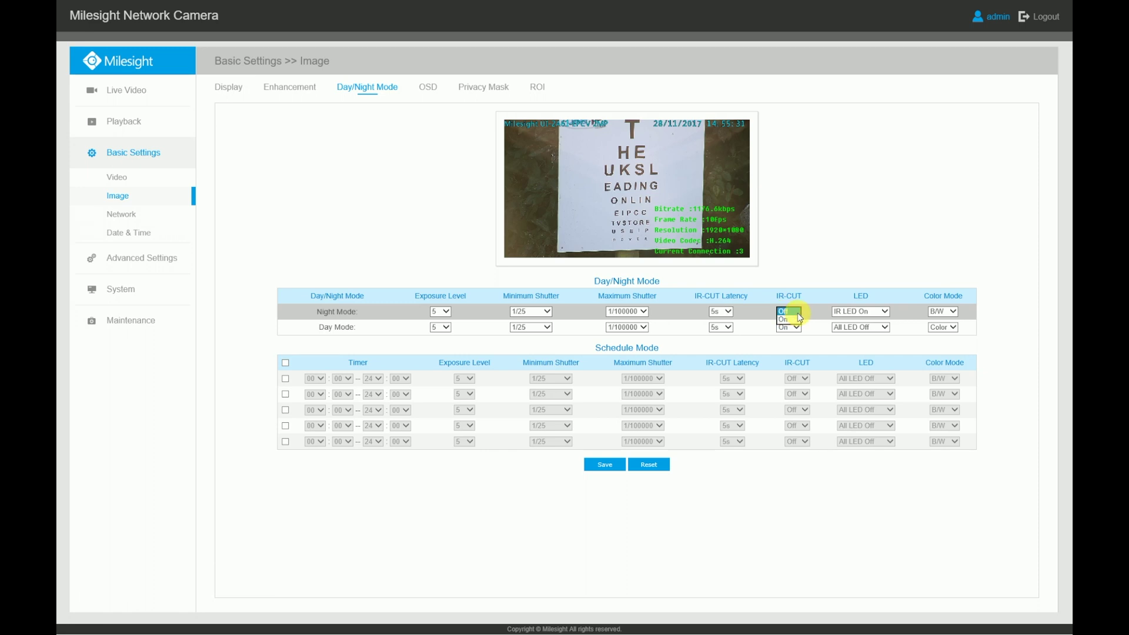
pyautogui.click(797, 312)
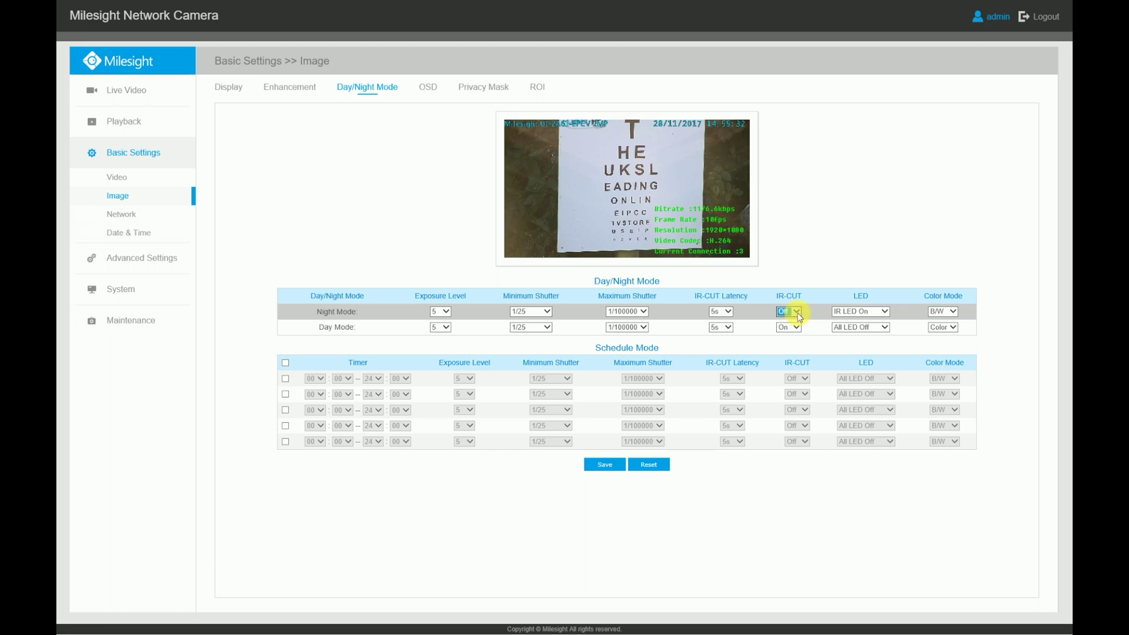
pyautogui.click(887, 315)
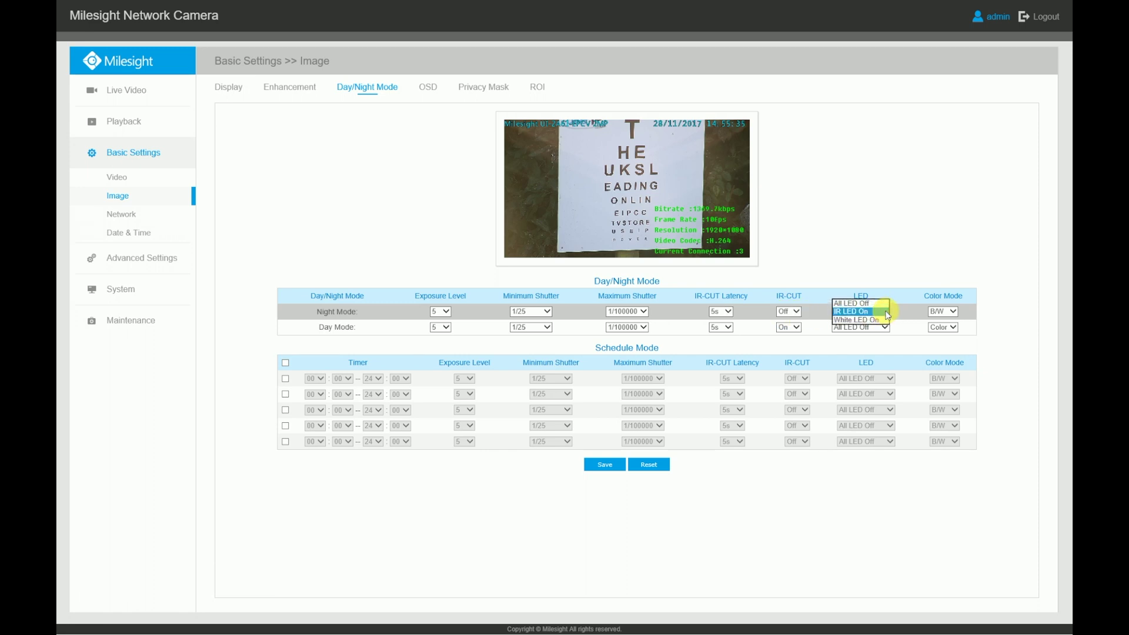
pyautogui.click(887, 311)
pyautogui.click(955, 312)
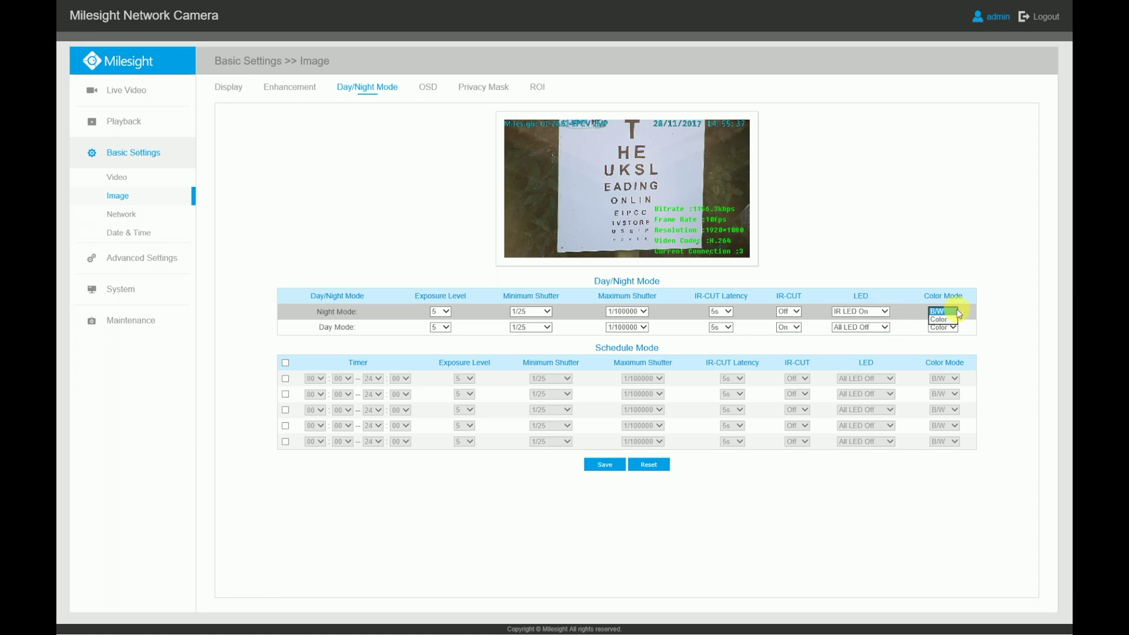
pyautogui.click(958, 308)
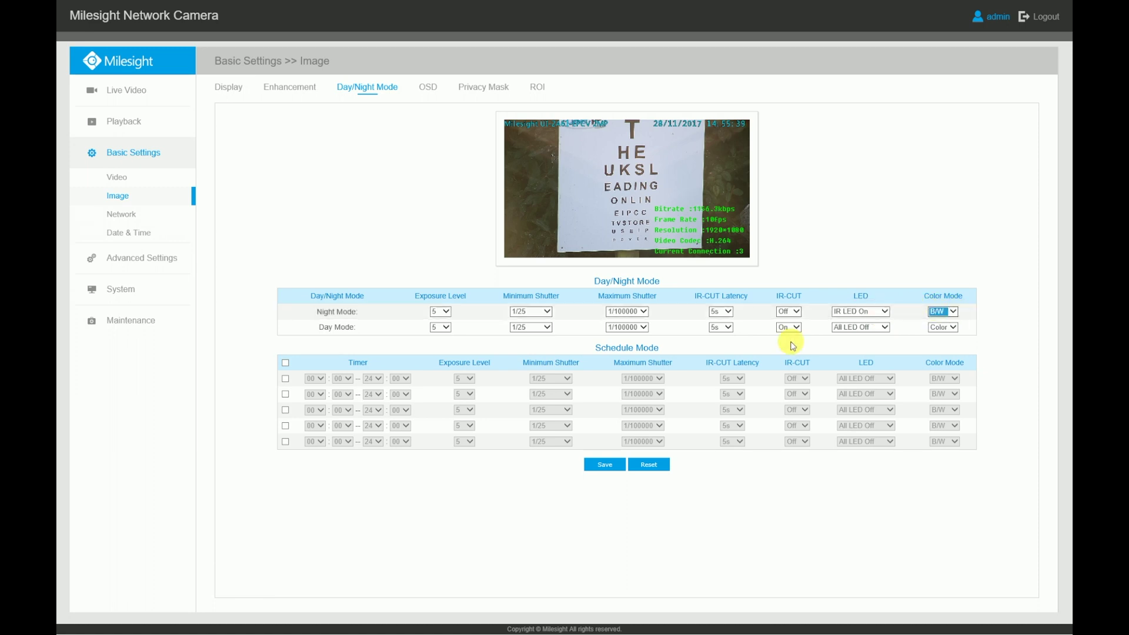
pyautogui.click(285, 379)
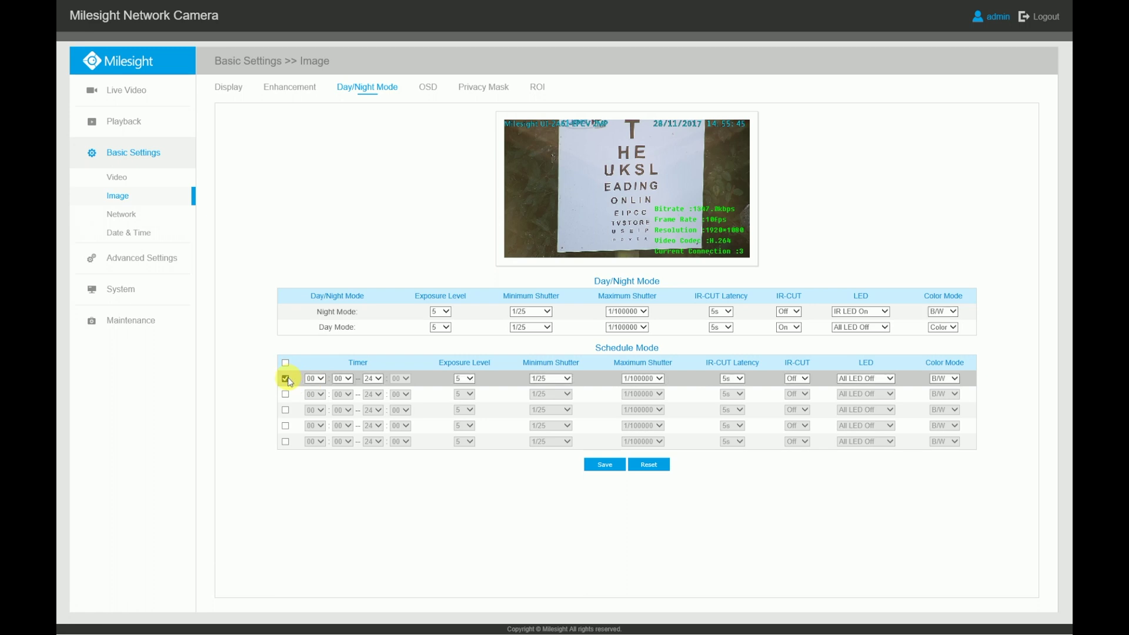
pyautogui.click(286, 379)
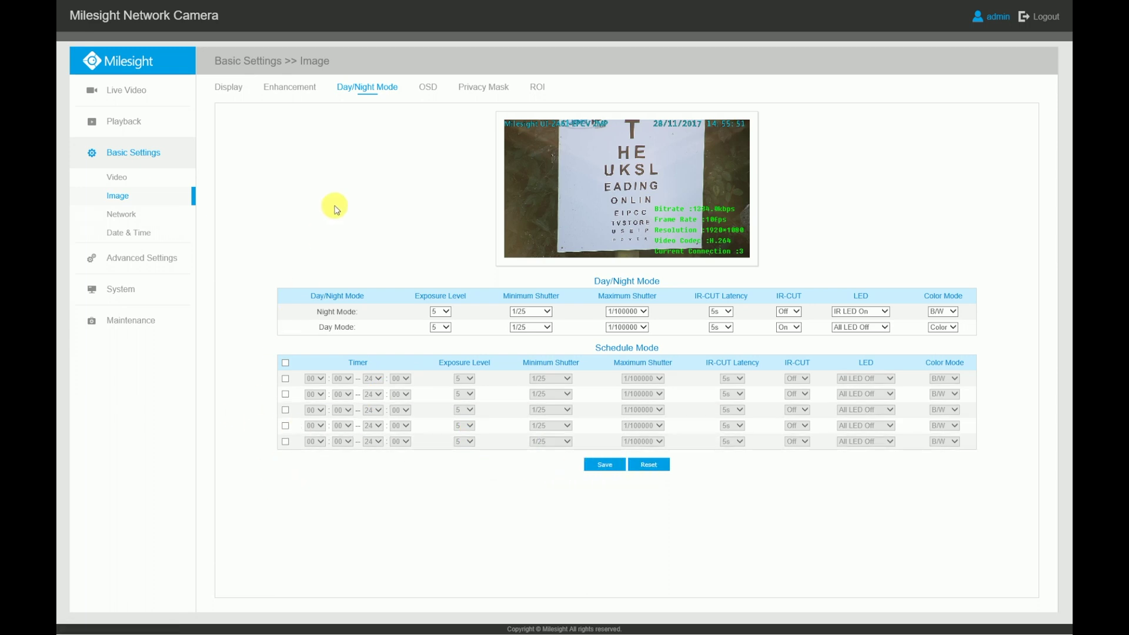
# Step: On the OSD tab, confirm Primary Stream, Medium font size and cyan font colour
pyautogui.click(428, 90)
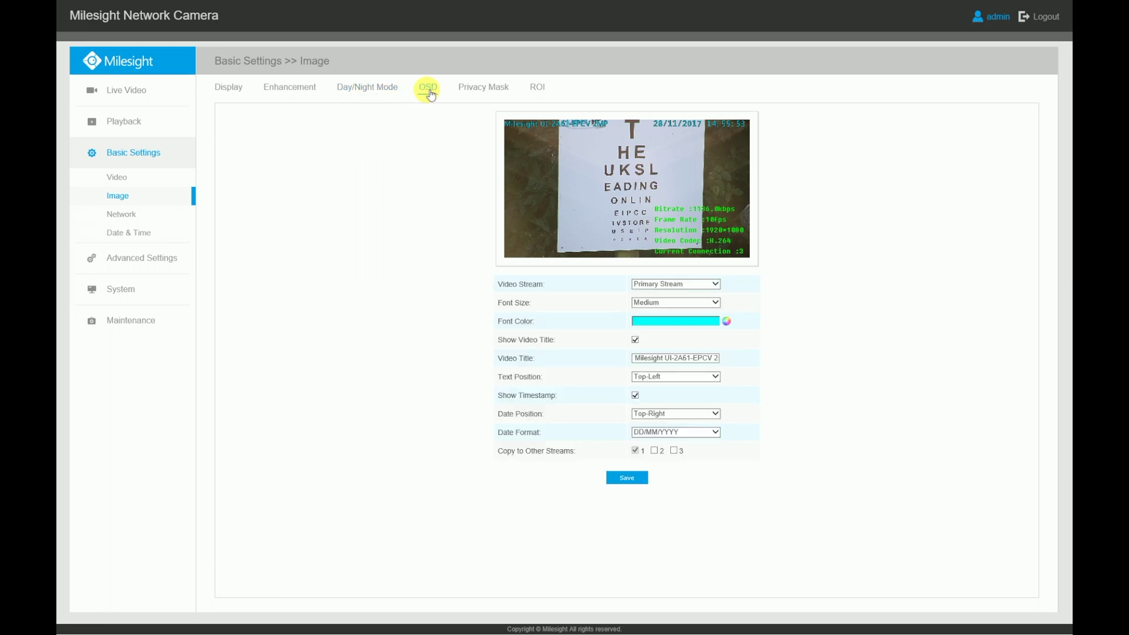
pyautogui.click(717, 285)
pyautogui.click(717, 284)
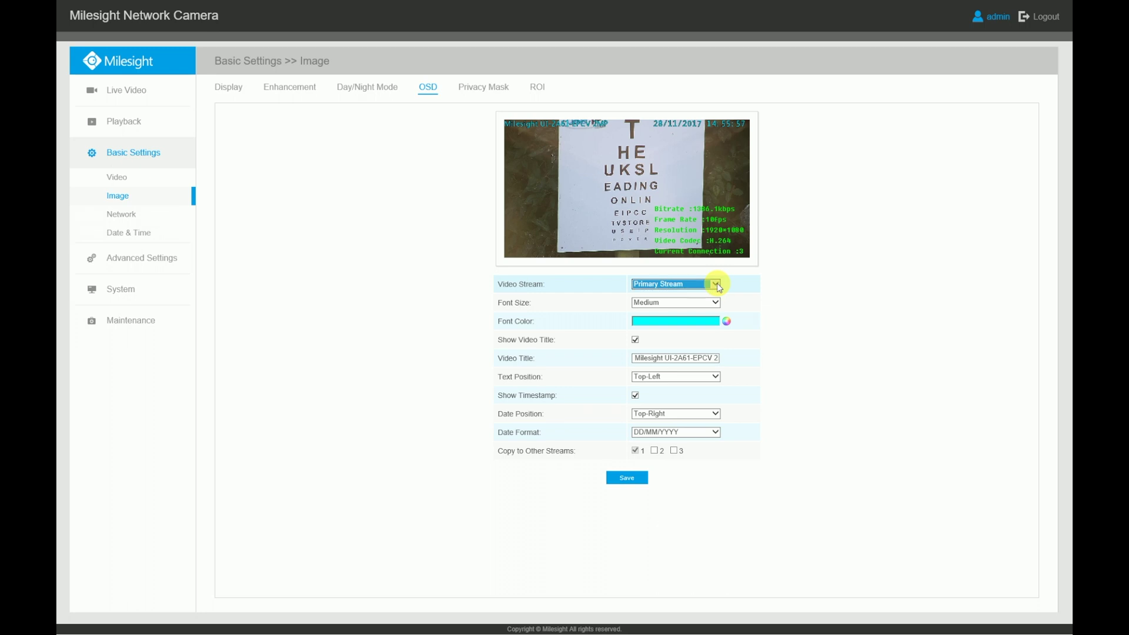
pyautogui.click(717, 302)
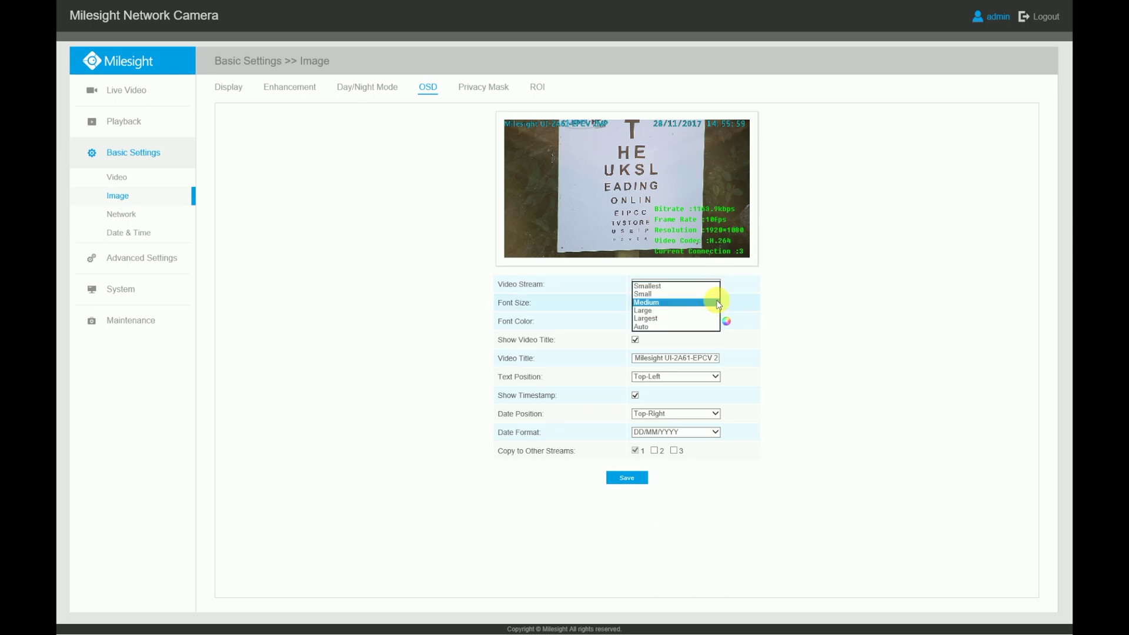
pyautogui.click(718, 303)
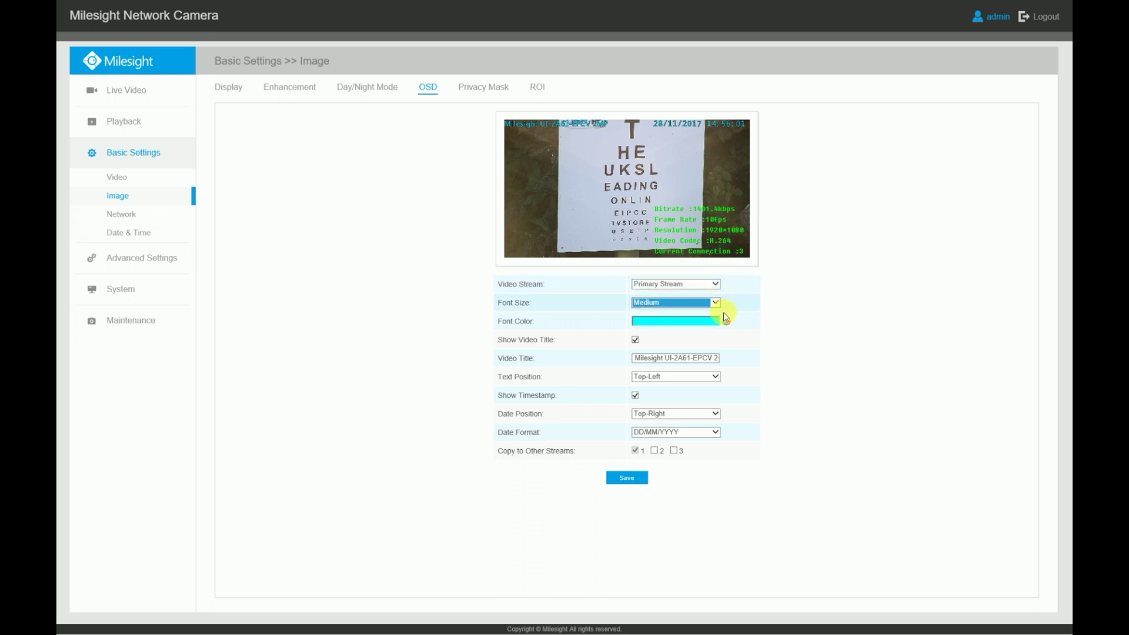
pyautogui.click(728, 321)
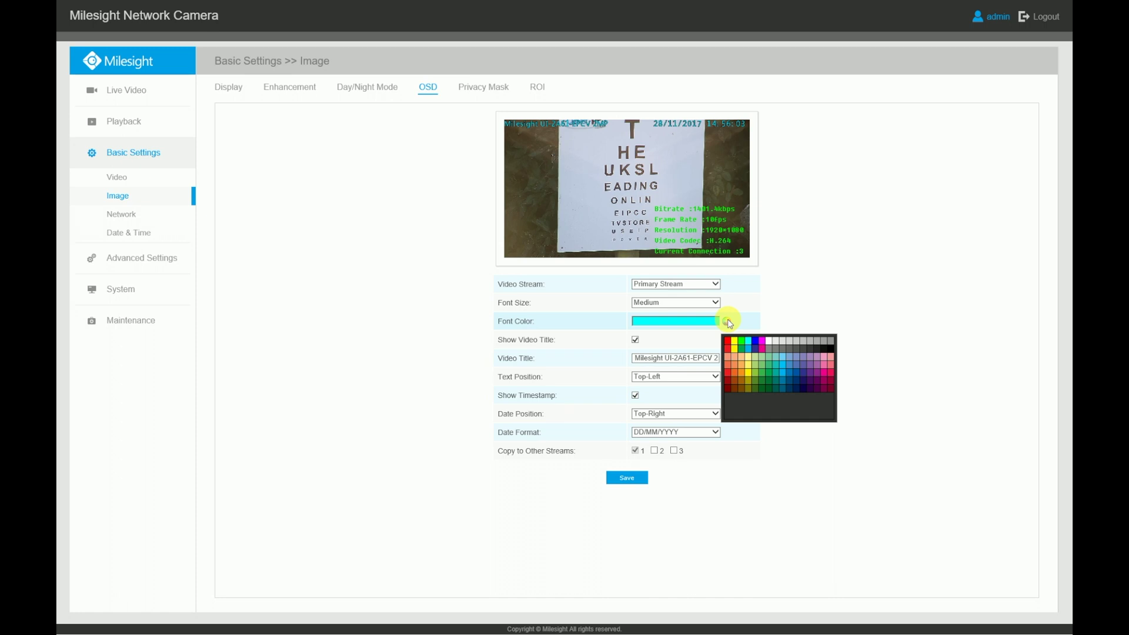
pyautogui.click(730, 322)
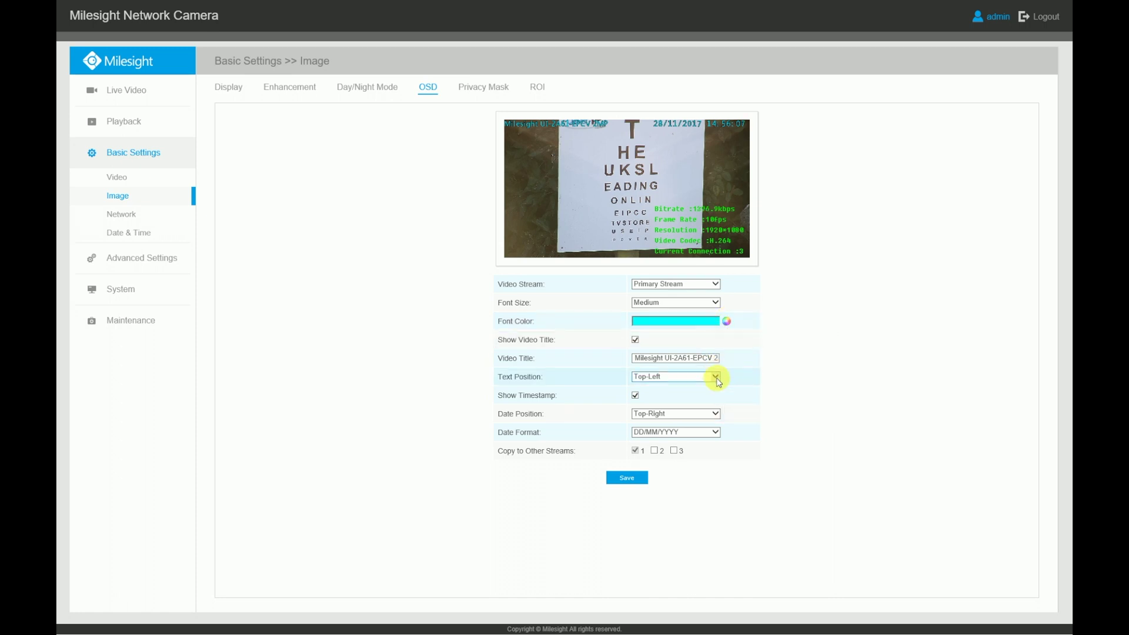
# Step: Confirm text position Top-Left, date position Top-Right and date format DD/MM/YYYY
pyautogui.click(716, 377)
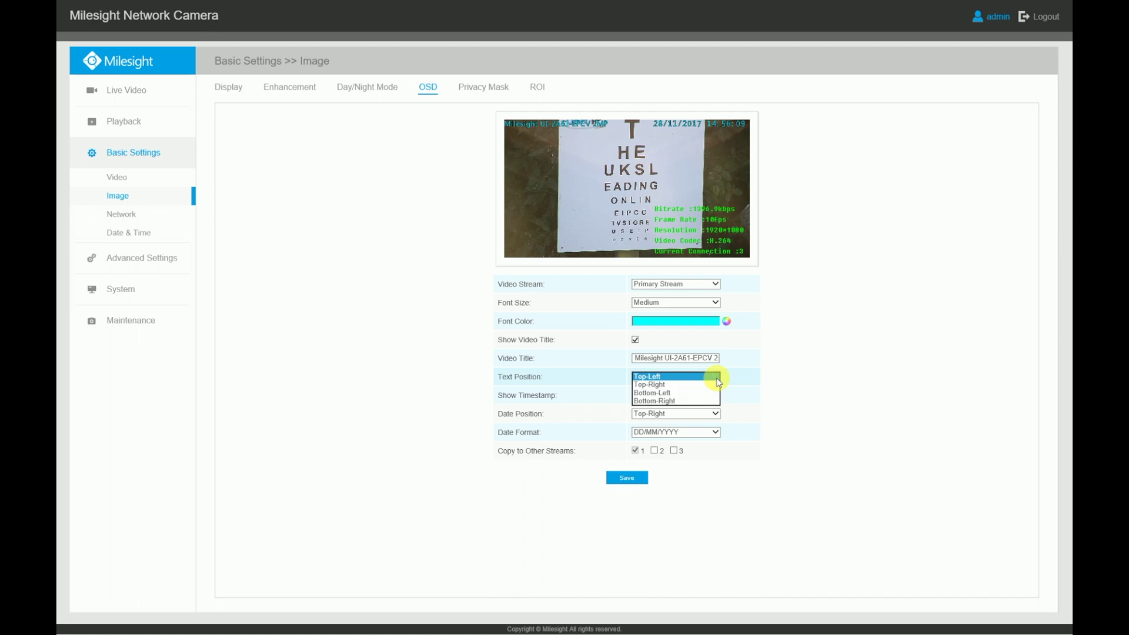
pyautogui.click(715, 378)
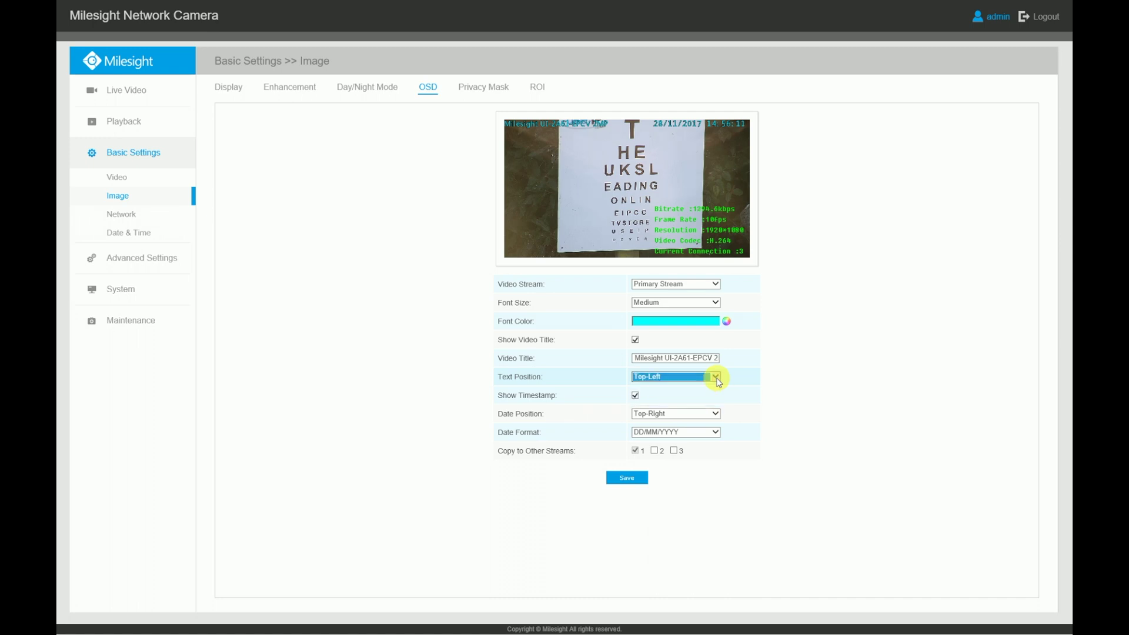
pyautogui.click(716, 415)
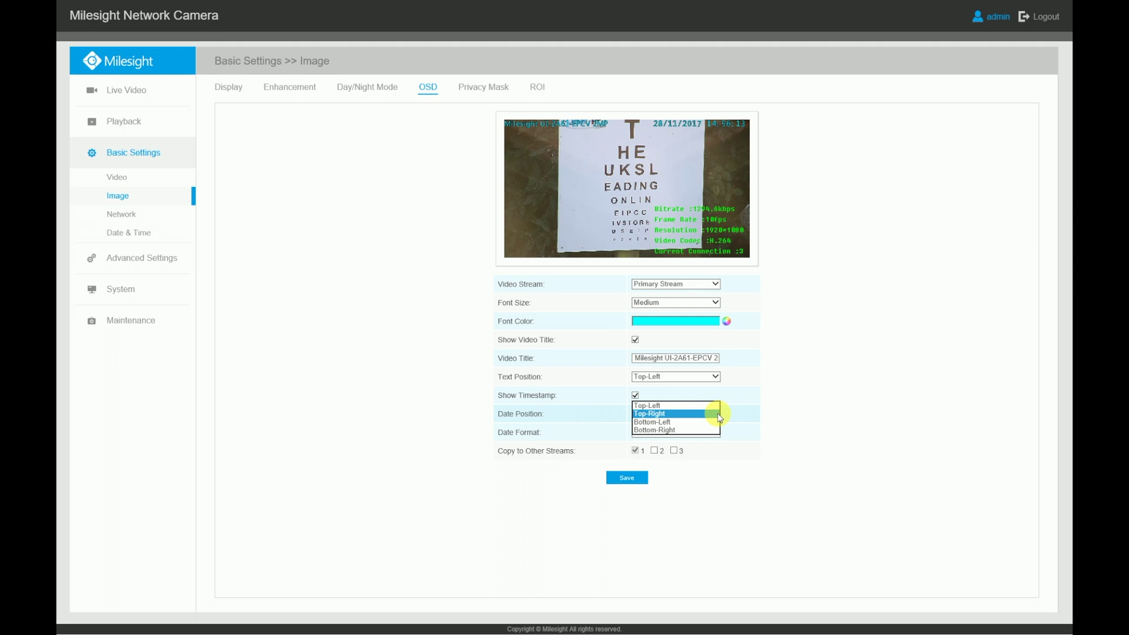
pyautogui.click(719, 415)
pyautogui.click(716, 433)
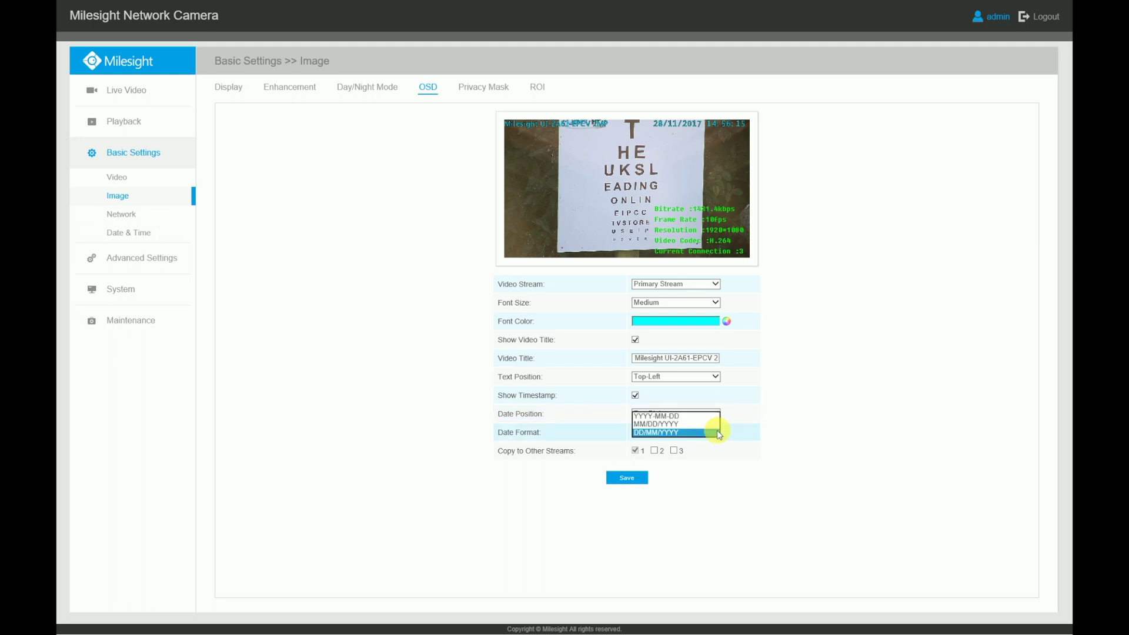
pyautogui.click(718, 433)
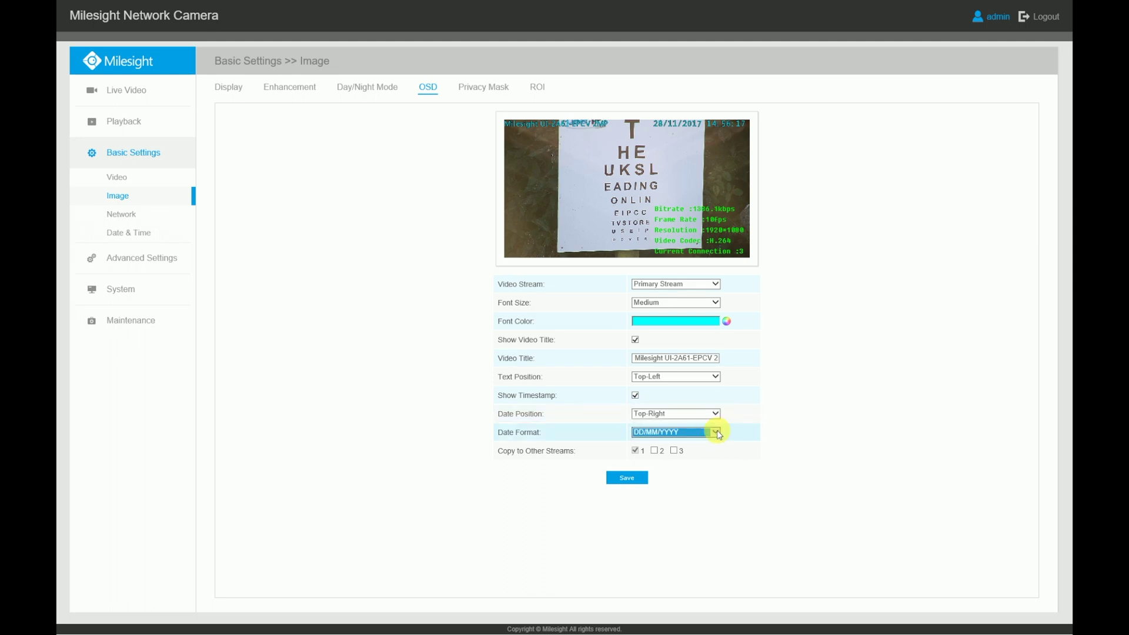
# Step: Enable the privacy mask, draw a mask over the eye chart, and save
pyautogui.click(503, 88)
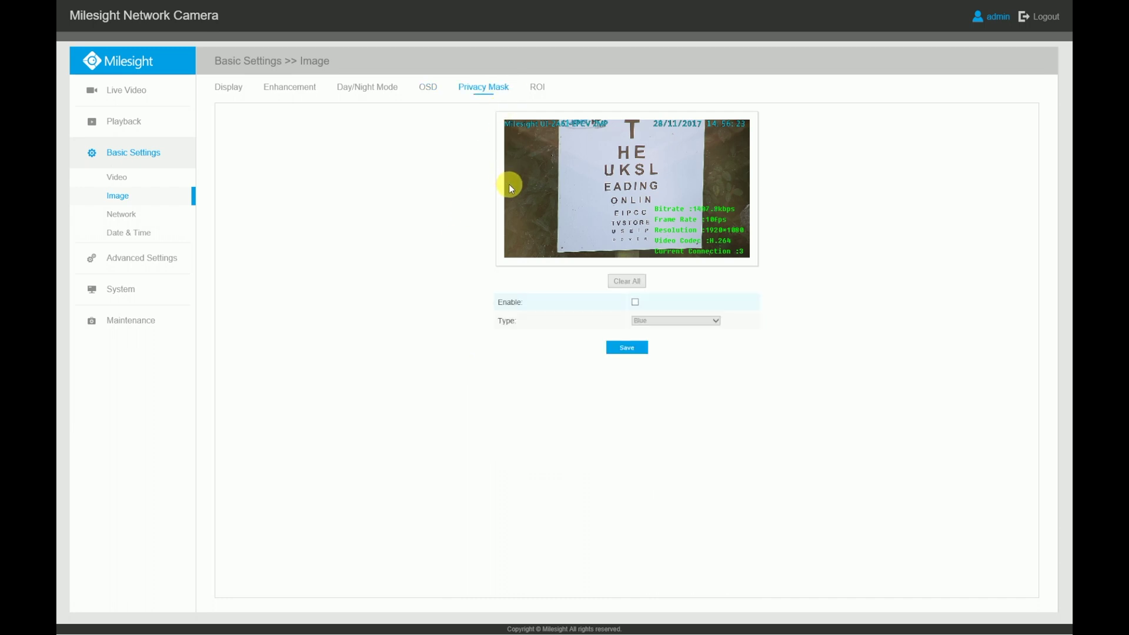
pyautogui.click(635, 302)
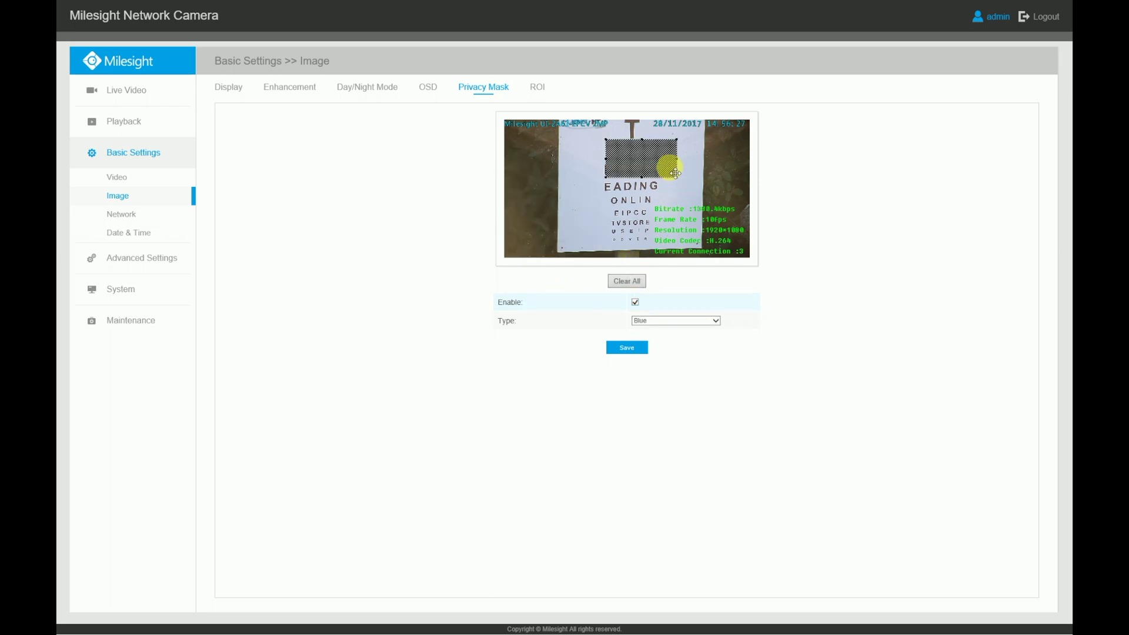
pyautogui.moveTo(645, 177); pyautogui.dragTo(648, 243)
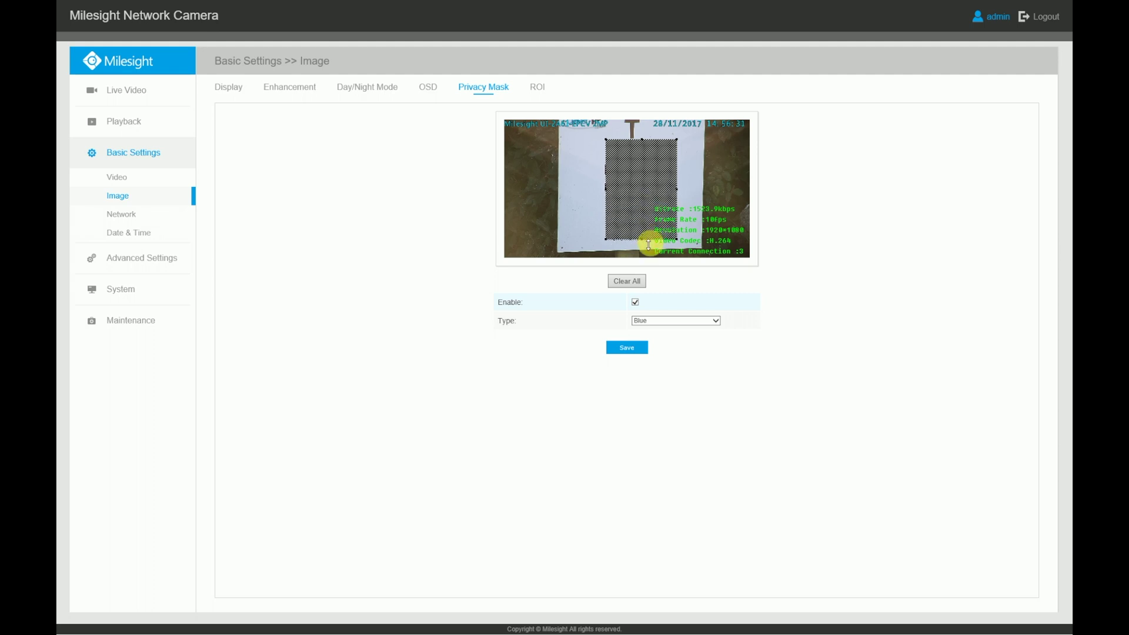
pyautogui.click(630, 348)
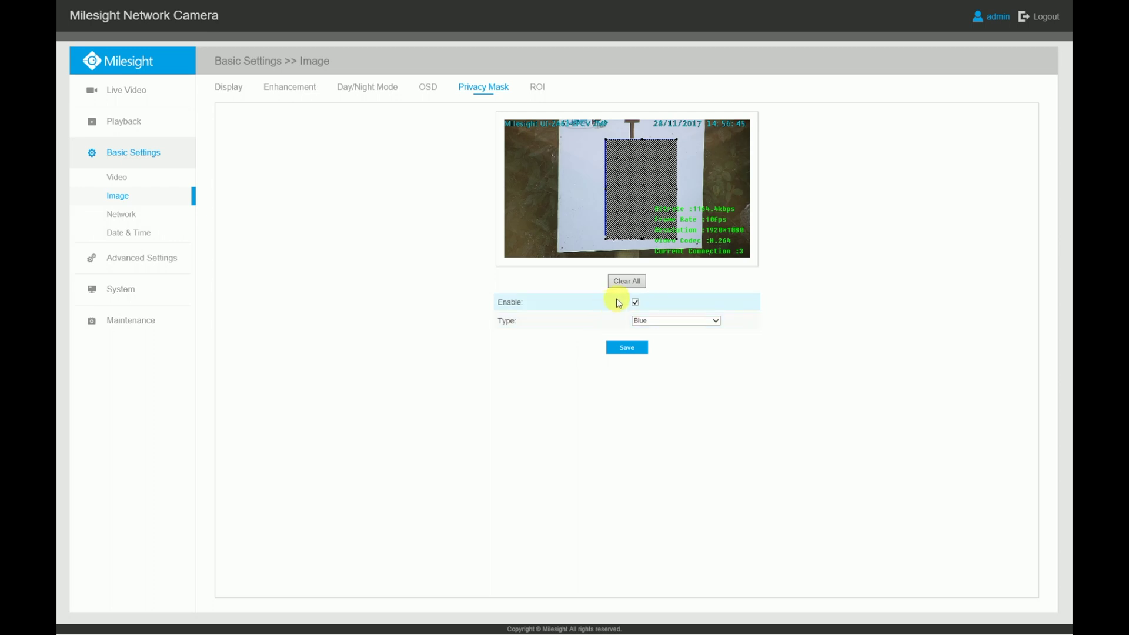
# Step: After visiting the ROI tab, disable the privacy mask and save
pyautogui.click(539, 88)
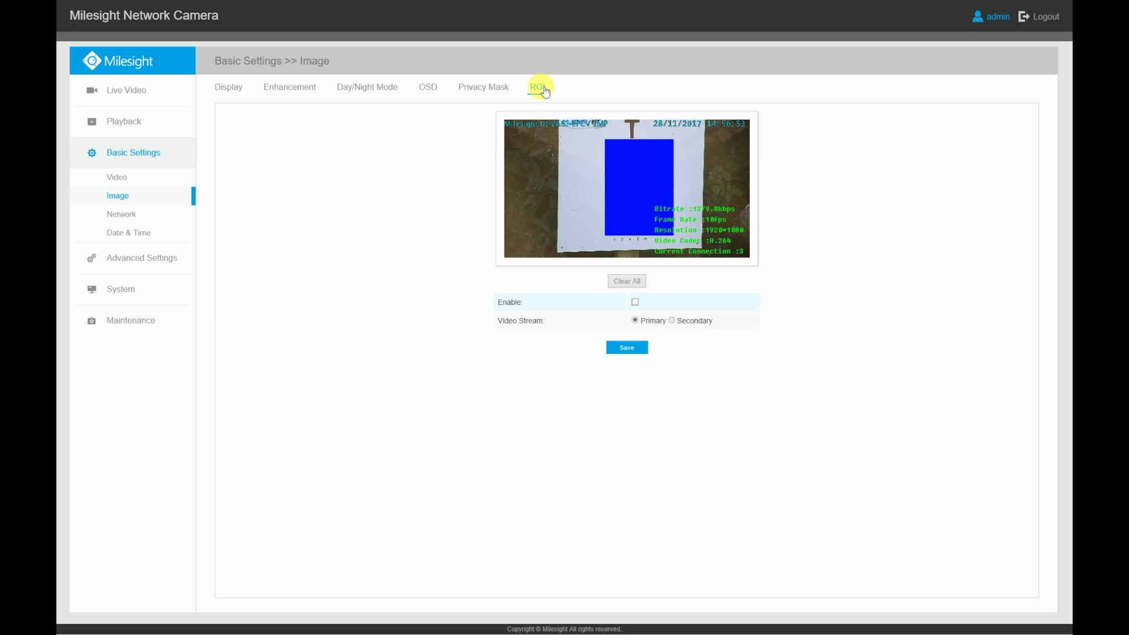
pyautogui.click(491, 93)
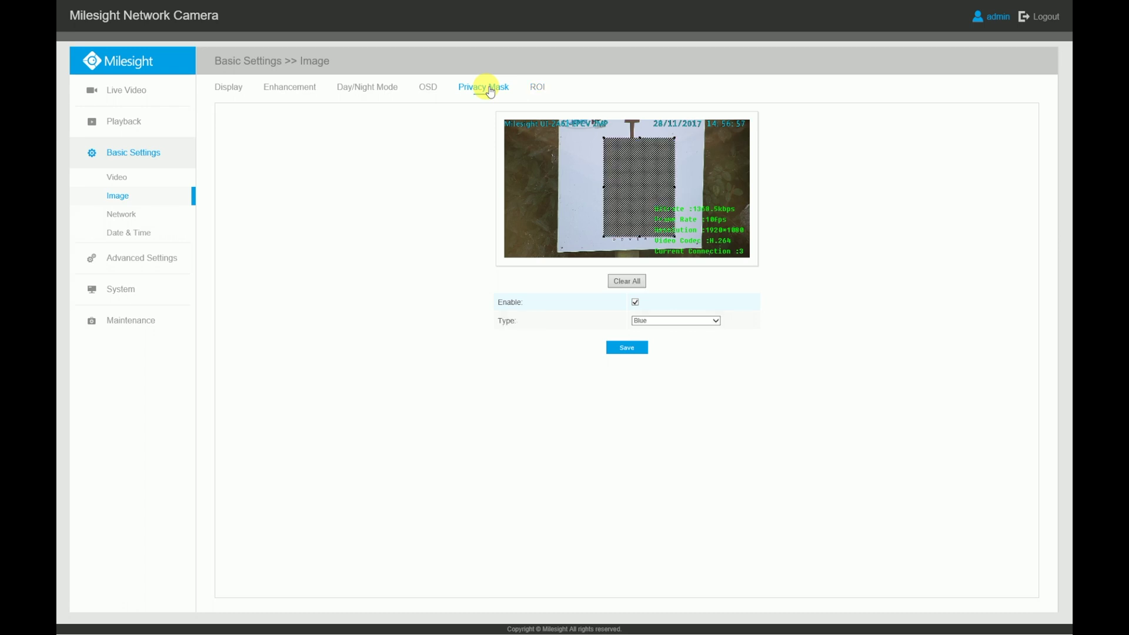
pyautogui.click(635, 302)
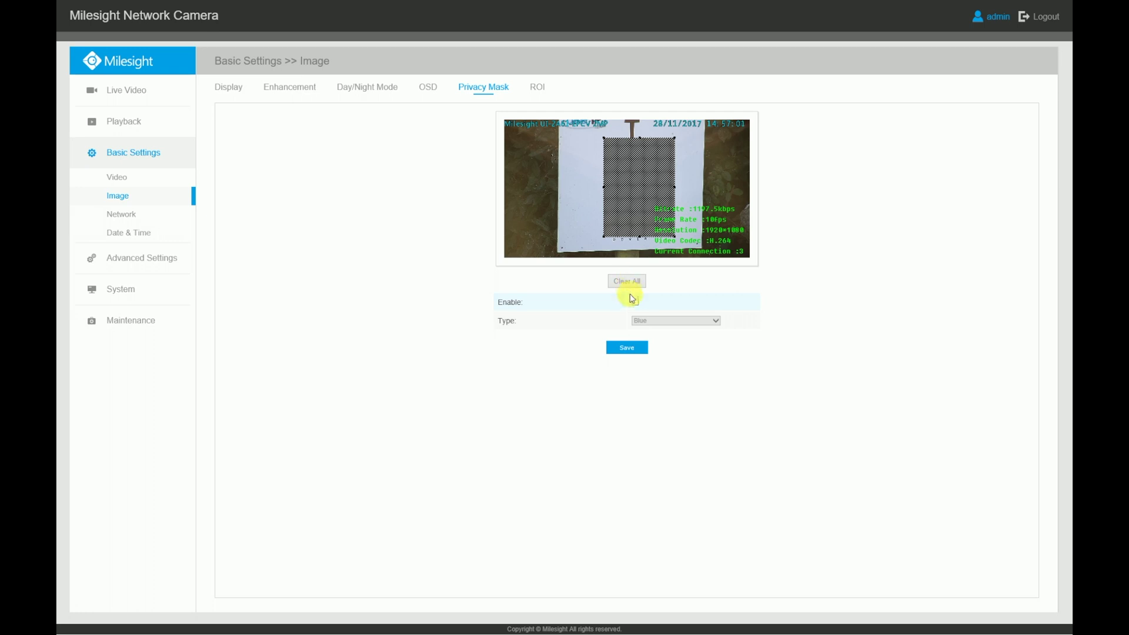
pyautogui.click(627, 348)
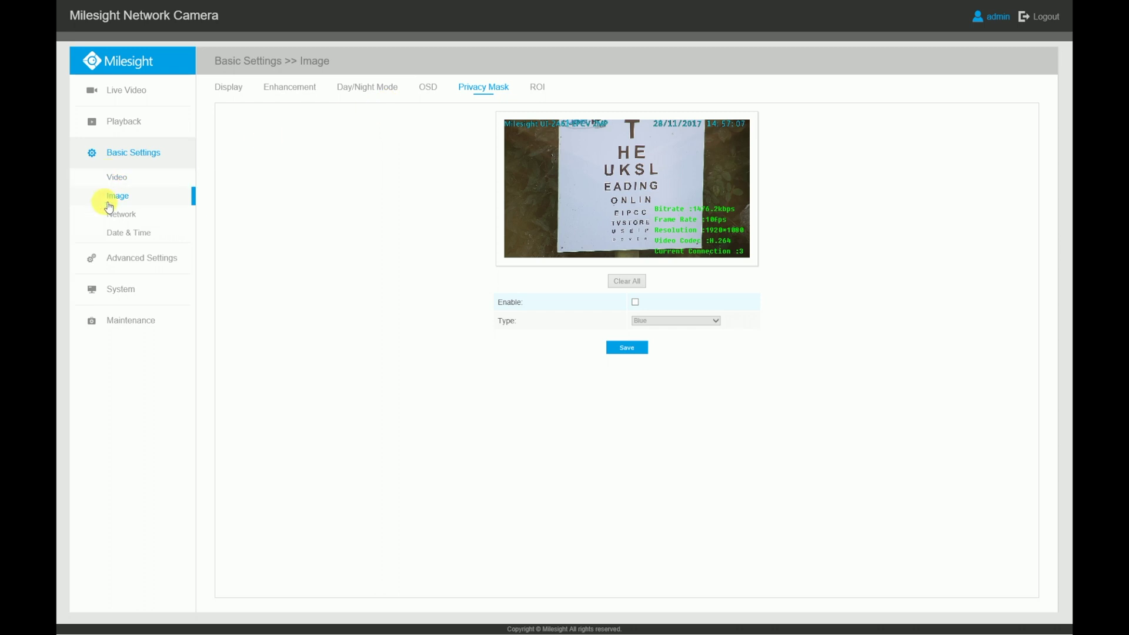
pyautogui.click(117, 220)
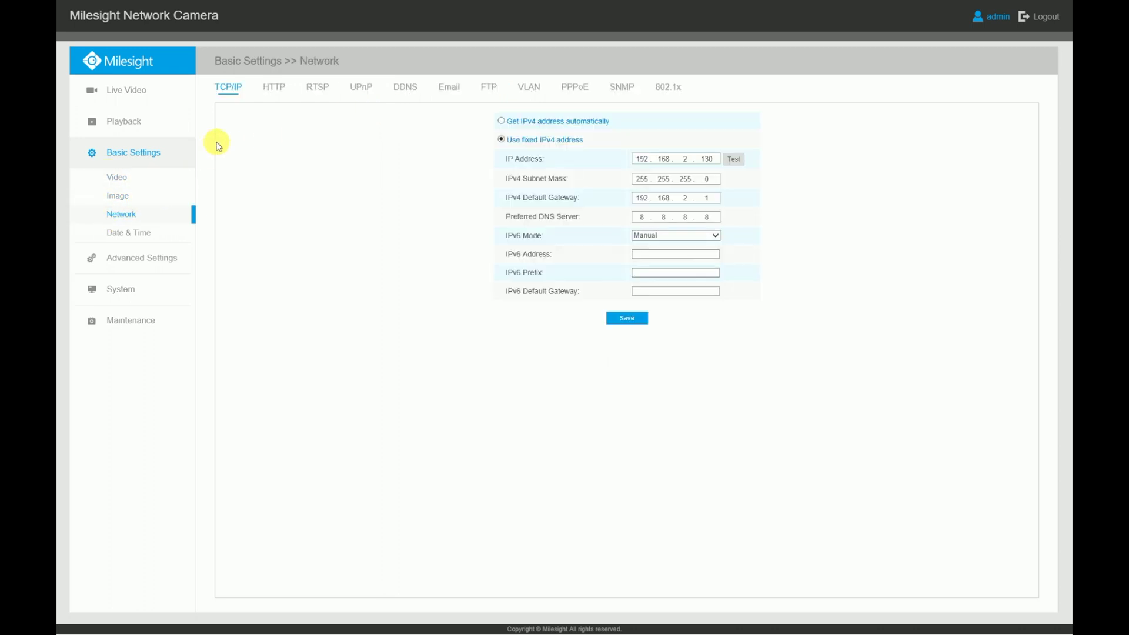
# Step: Browse the HTTP, RTSP, UPnP, DDNS and Email network settings tabs
pyautogui.click(275, 88)
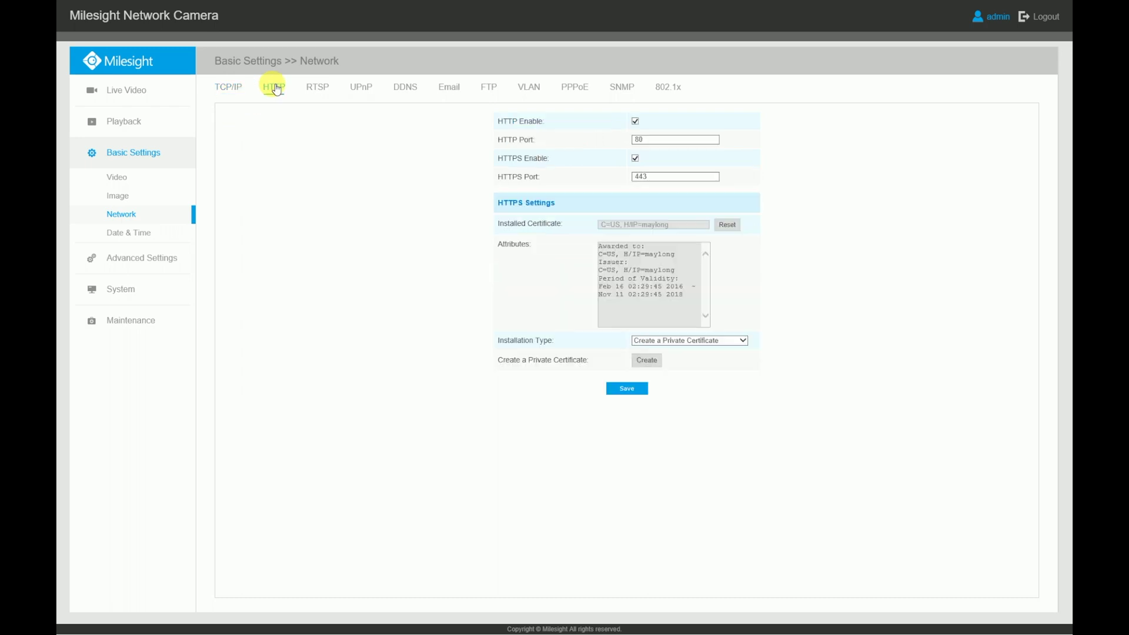
pyautogui.click(318, 90)
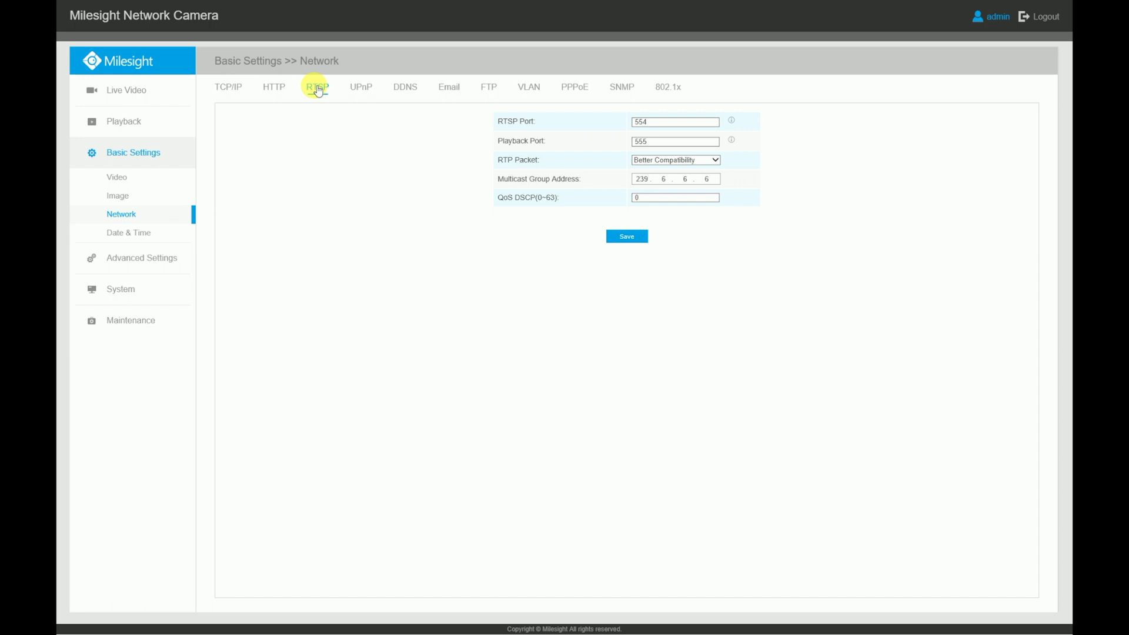
pyautogui.click(361, 88)
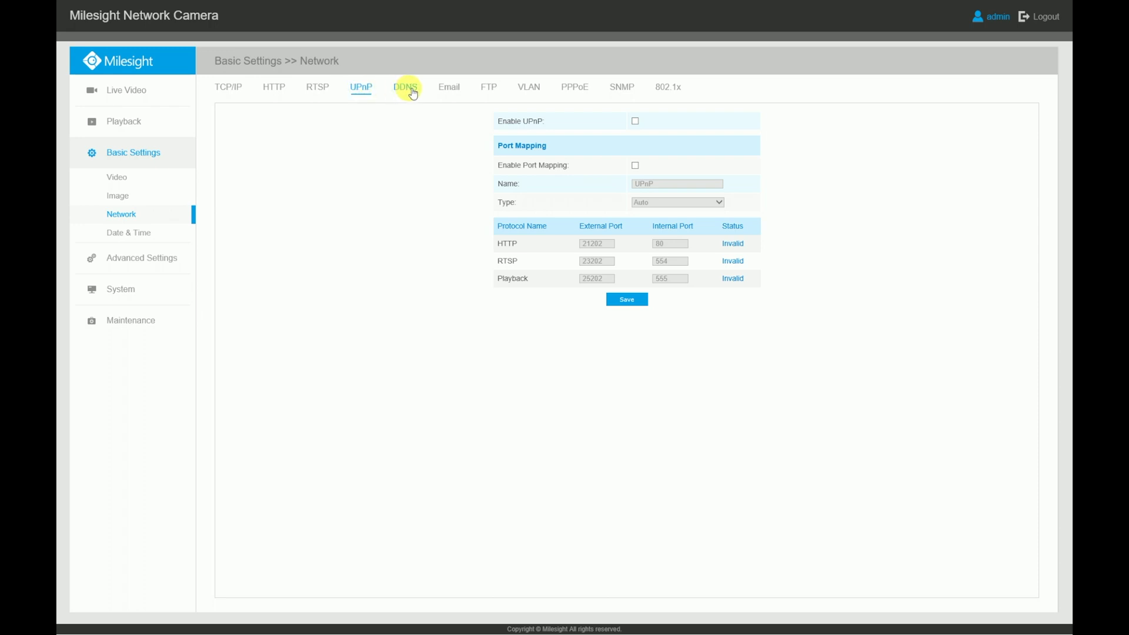
pyautogui.click(414, 94)
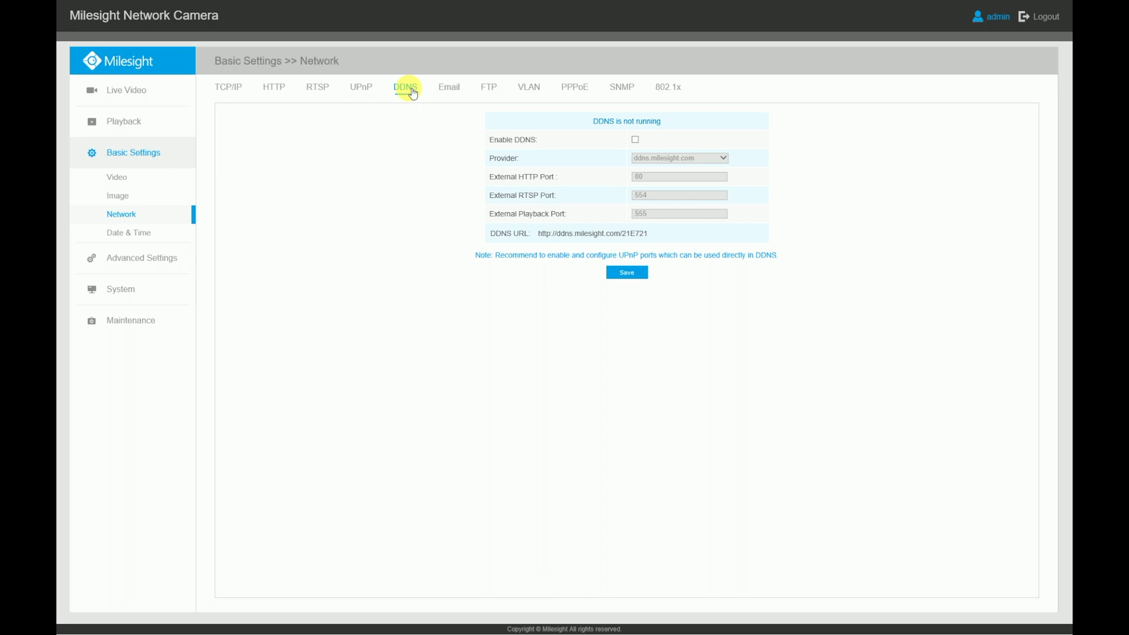
pyautogui.click(457, 93)
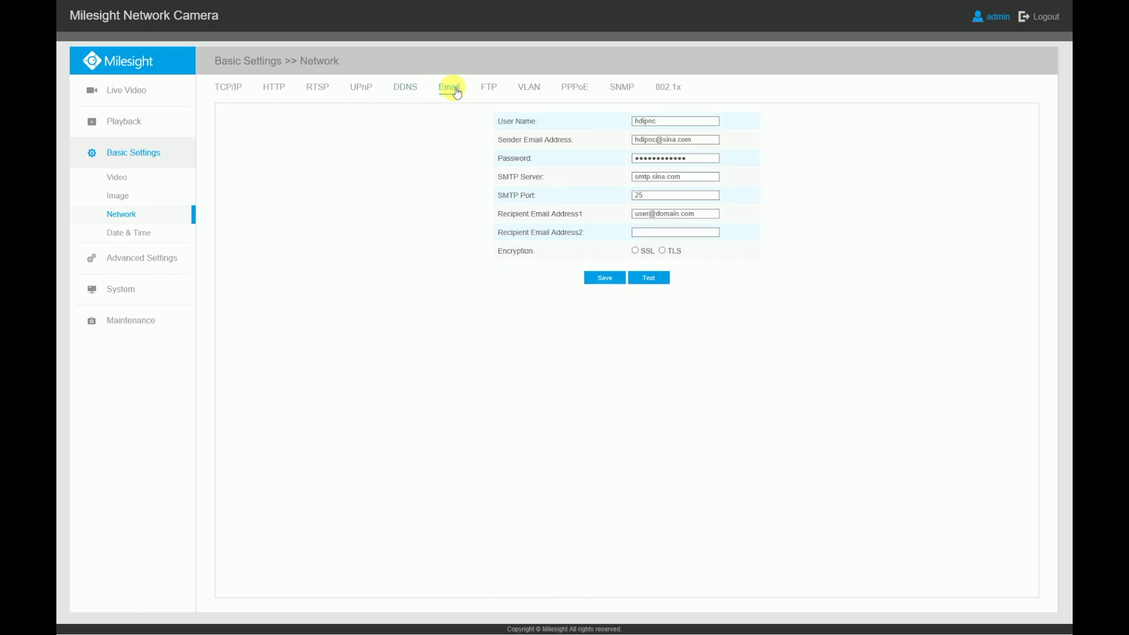
# Step: Browse the FTP, VLAN, PPPoE, SNMP and 802.1x tabs, then go to Date & Time
pyautogui.click(489, 89)
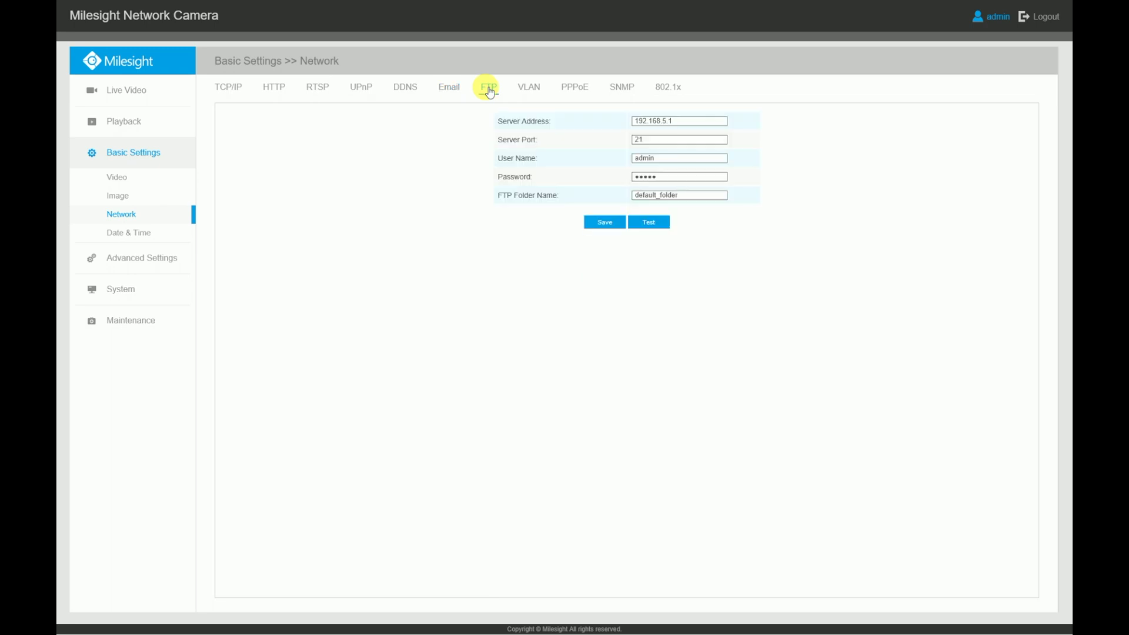
pyautogui.click(534, 89)
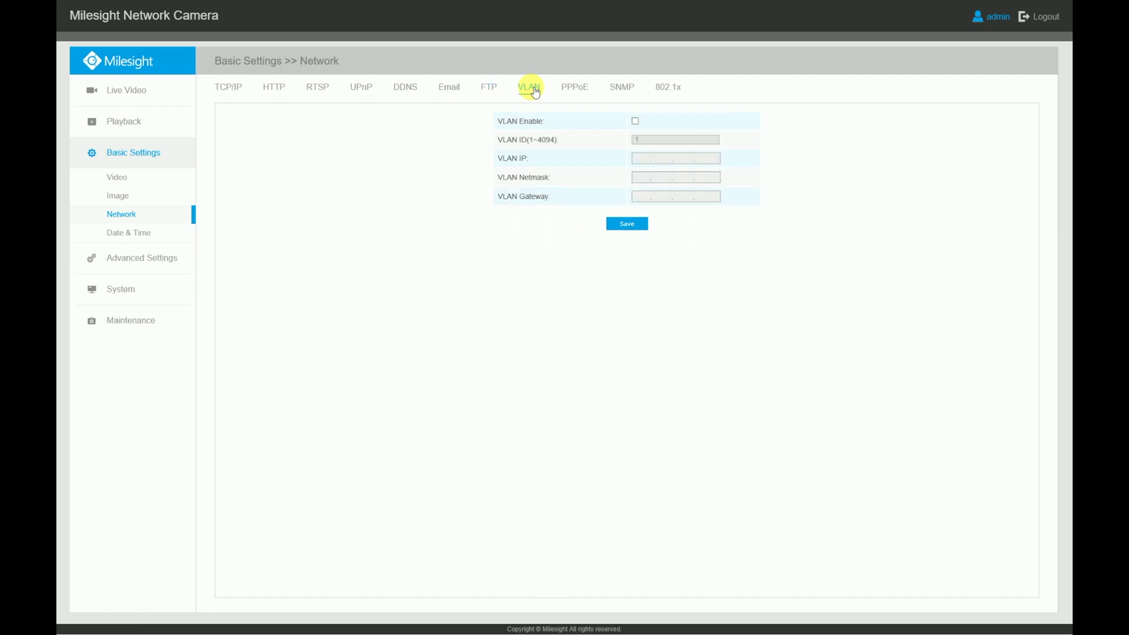
pyautogui.click(575, 88)
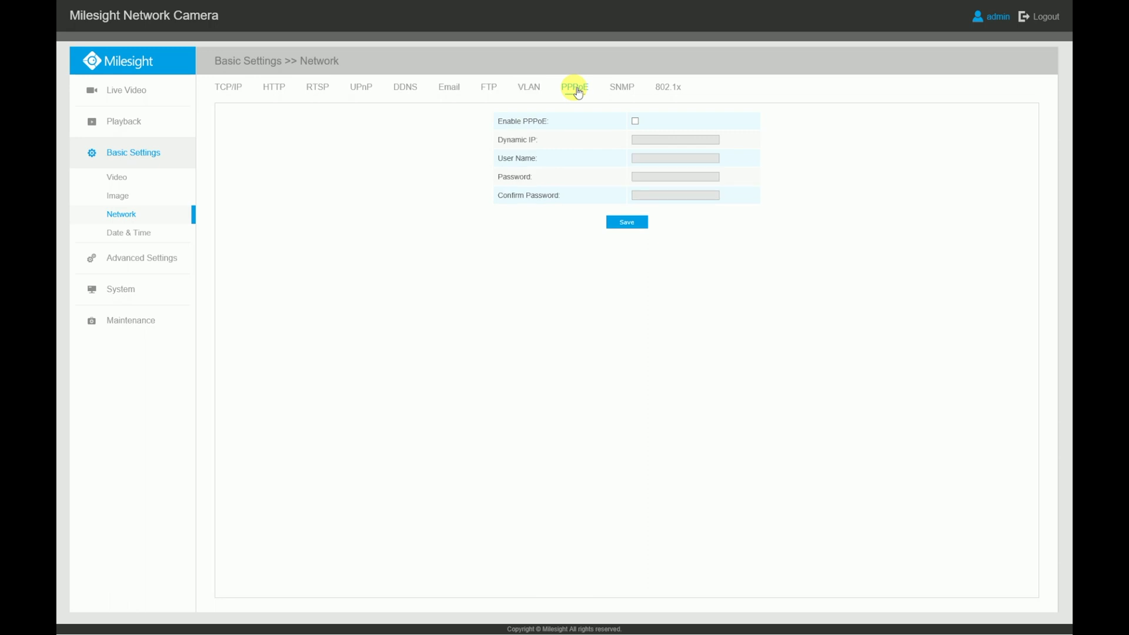
pyautogui.click(622, 88)
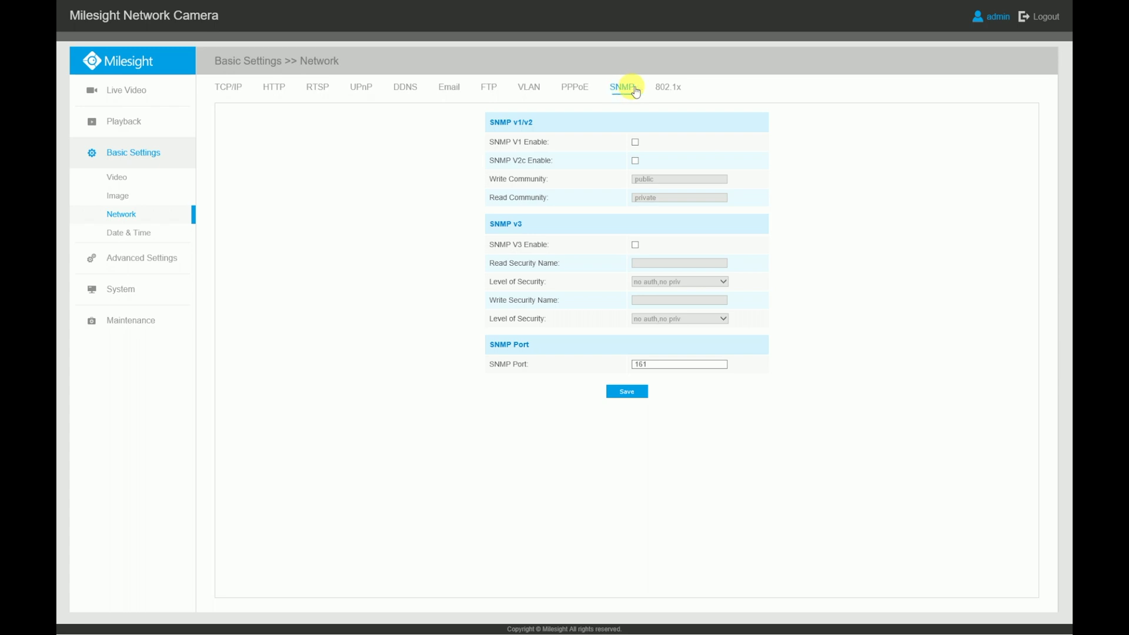
pyautogui.click(668, 90)
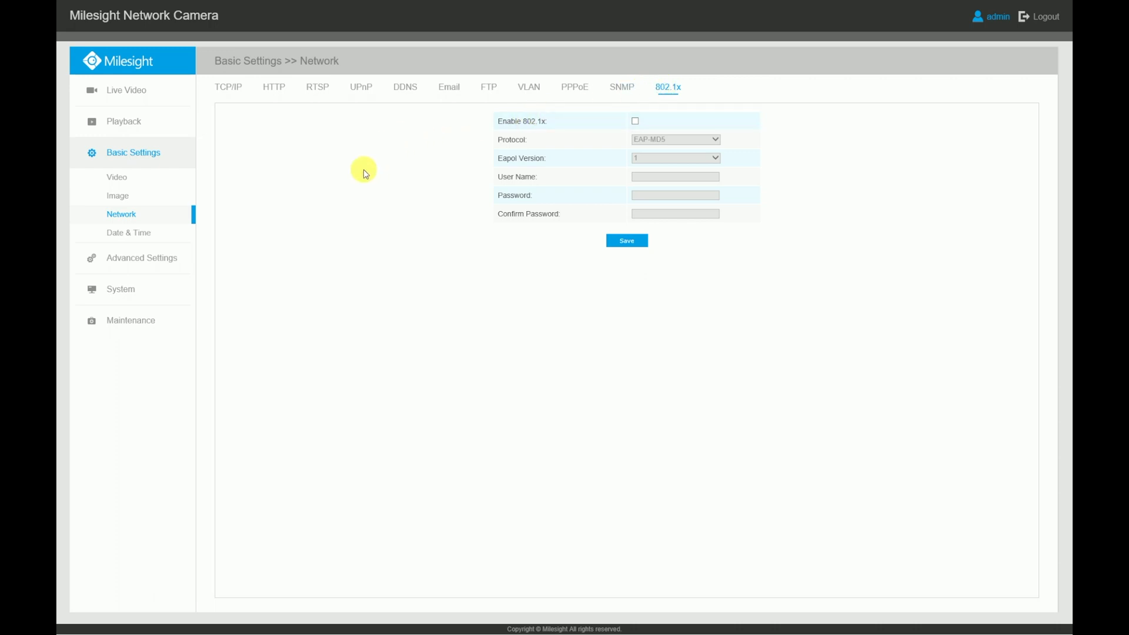
pyautogui.click(131, 234)
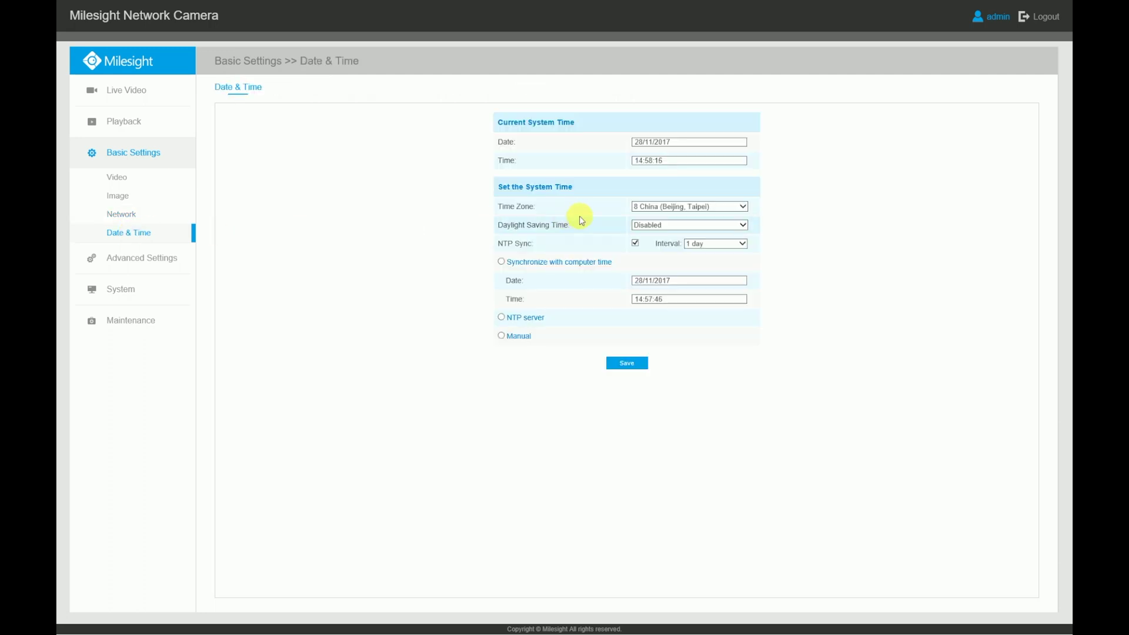
# Step: Save time zone 0 United Kingdom (London) with daylight saving set to Automatic
pyautogui.click(742, 207)
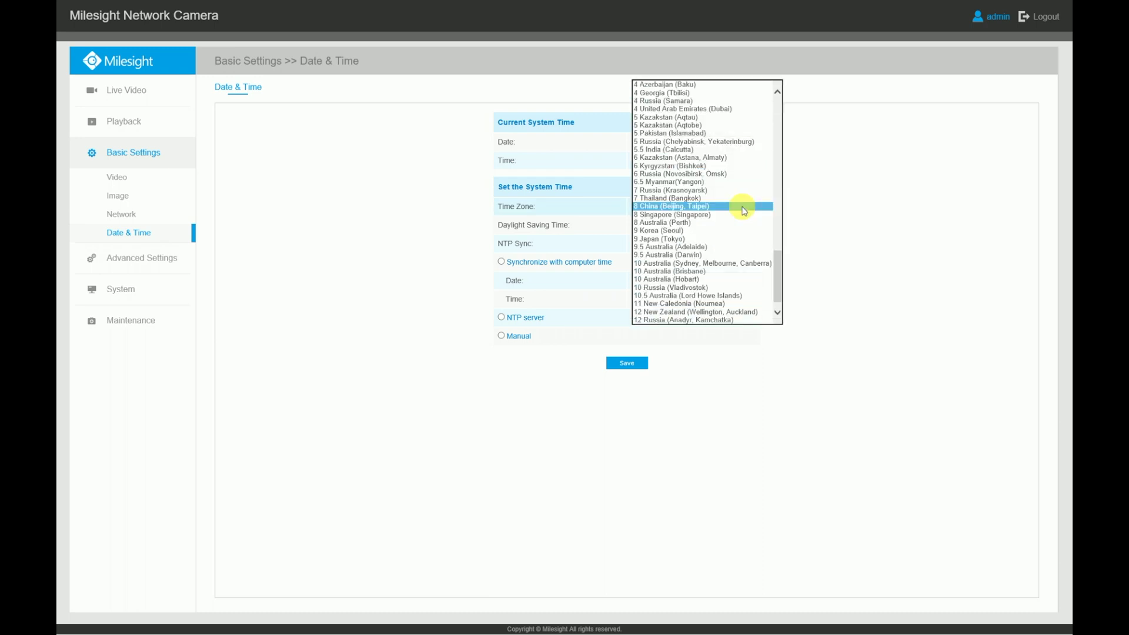
pyautogui.scroll(5, 725, 211)
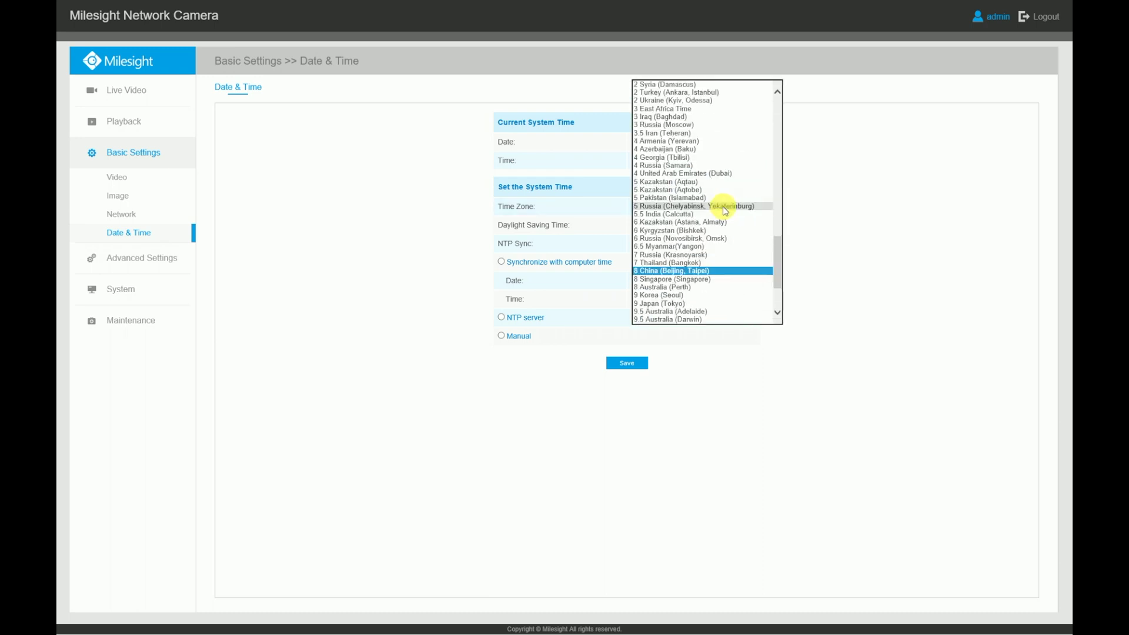
pyautogui.scroll(7, 725, 211)
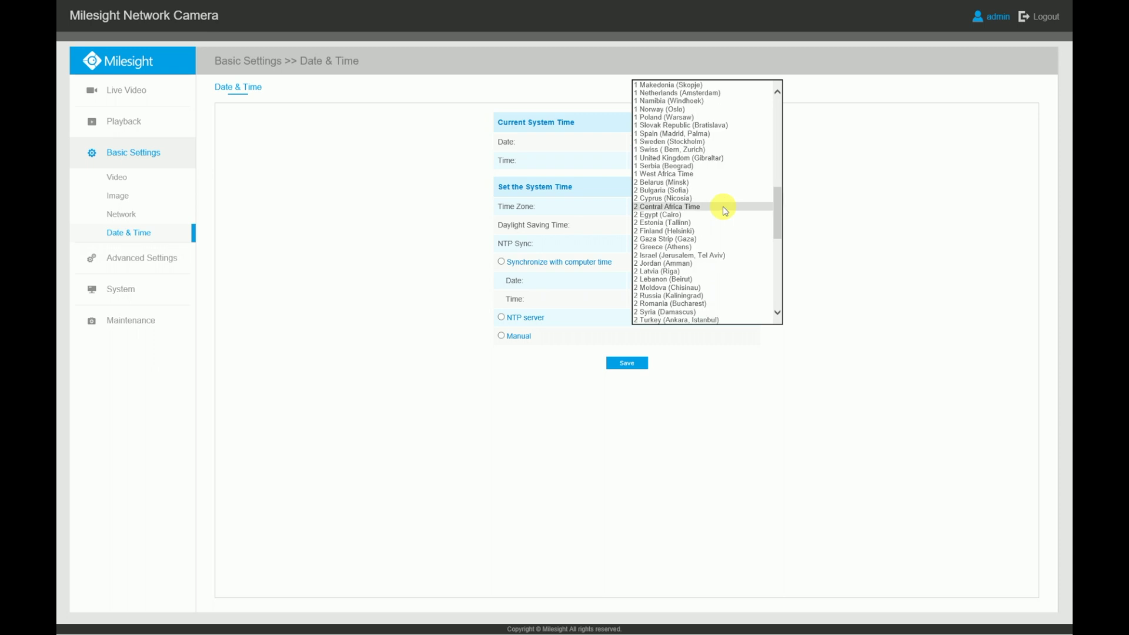
pyautogui.scroll(7, 725, 210)
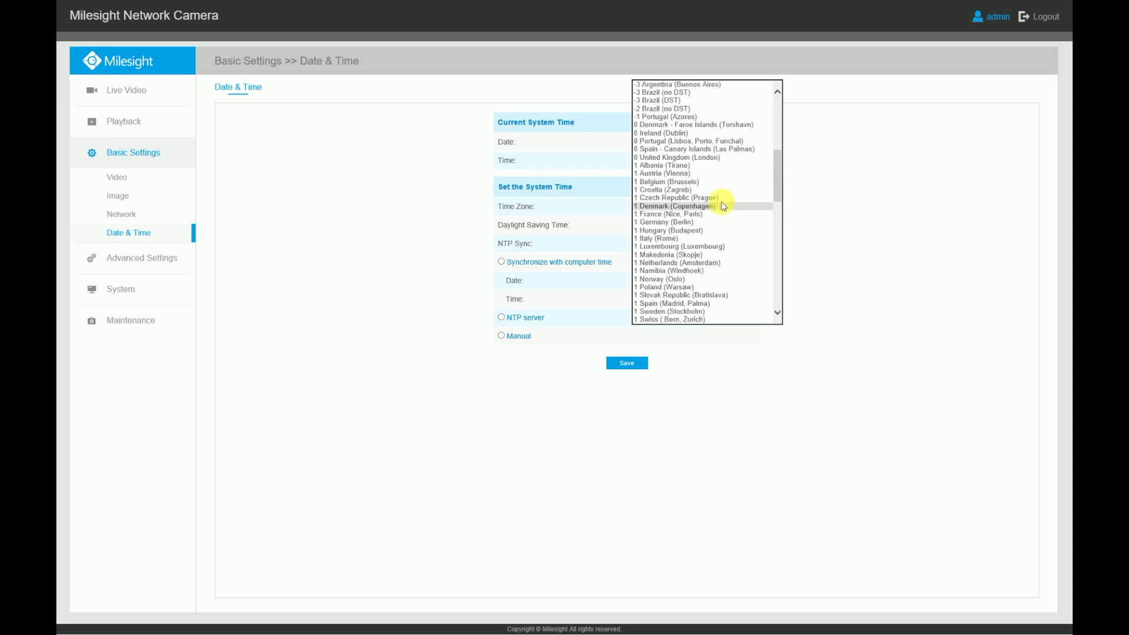
pyautogui.click(712, 158)
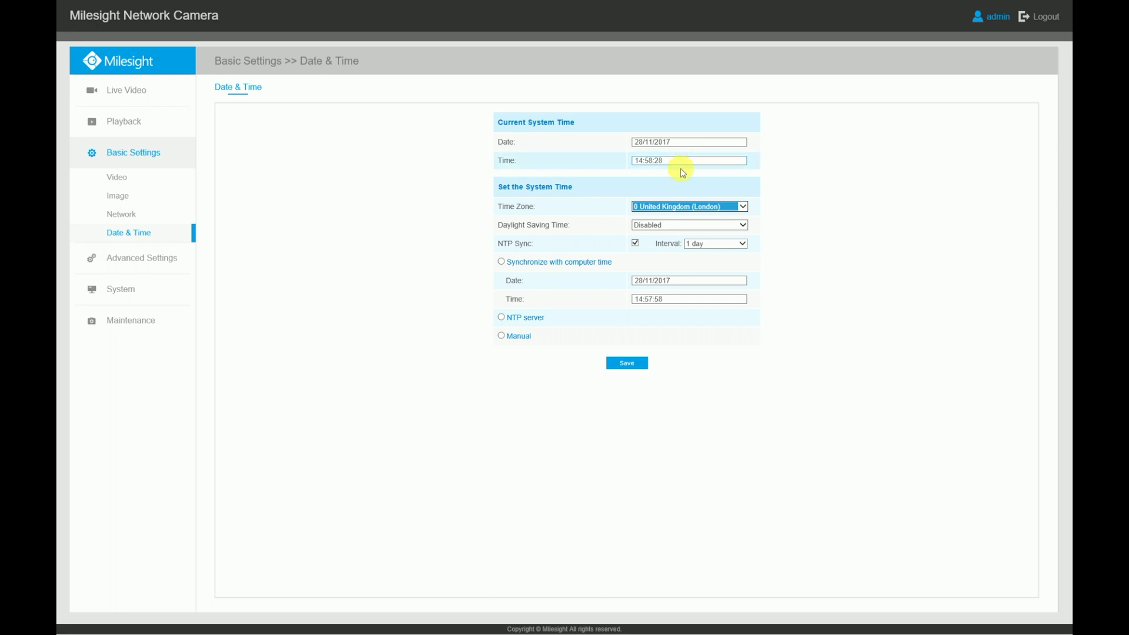
pyautogui.click(740, 225)
pyautogui.click(735, 232)
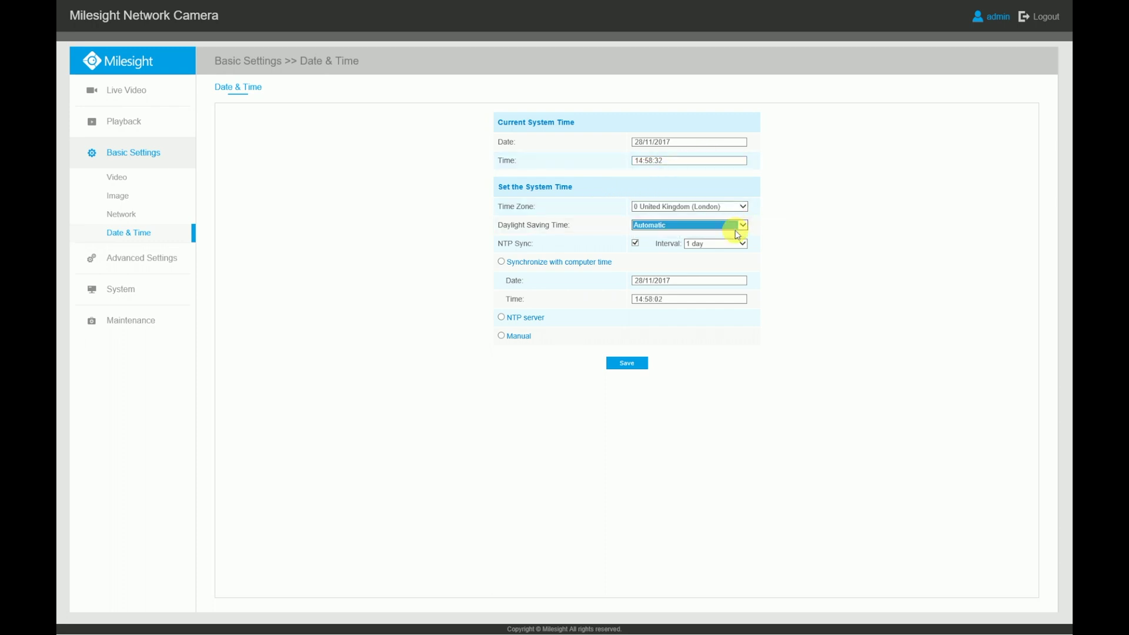
pyautogui.click(627, 364)
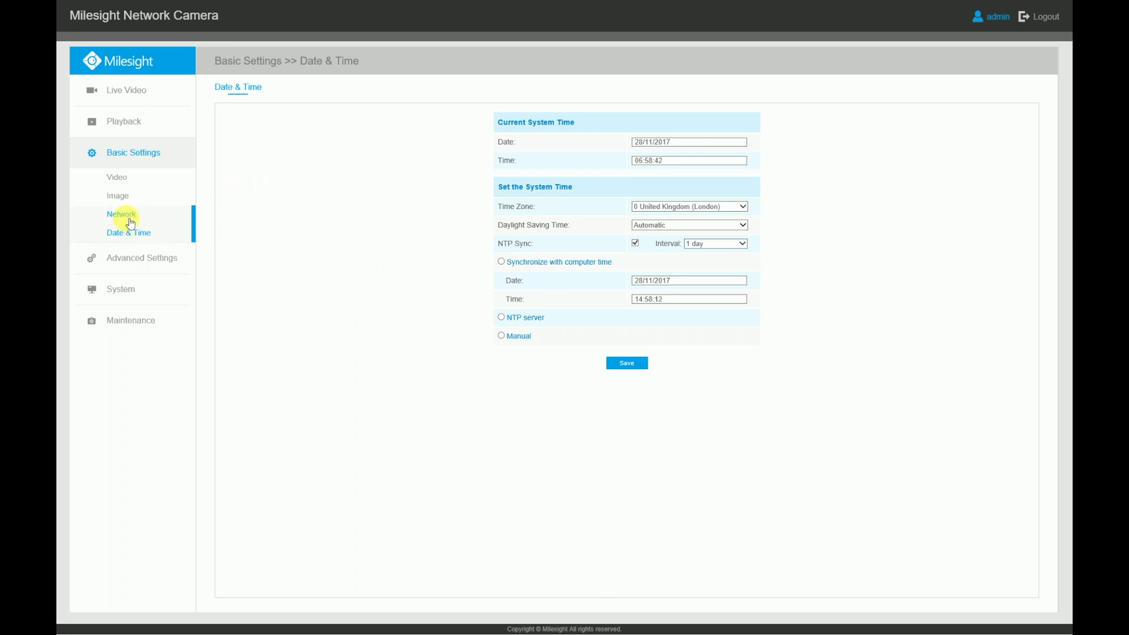
# Step: Open Advanced Settings > Alarm and keep Onvif Motion ActiveCells at Normal
pyautogui.click(126, 260)
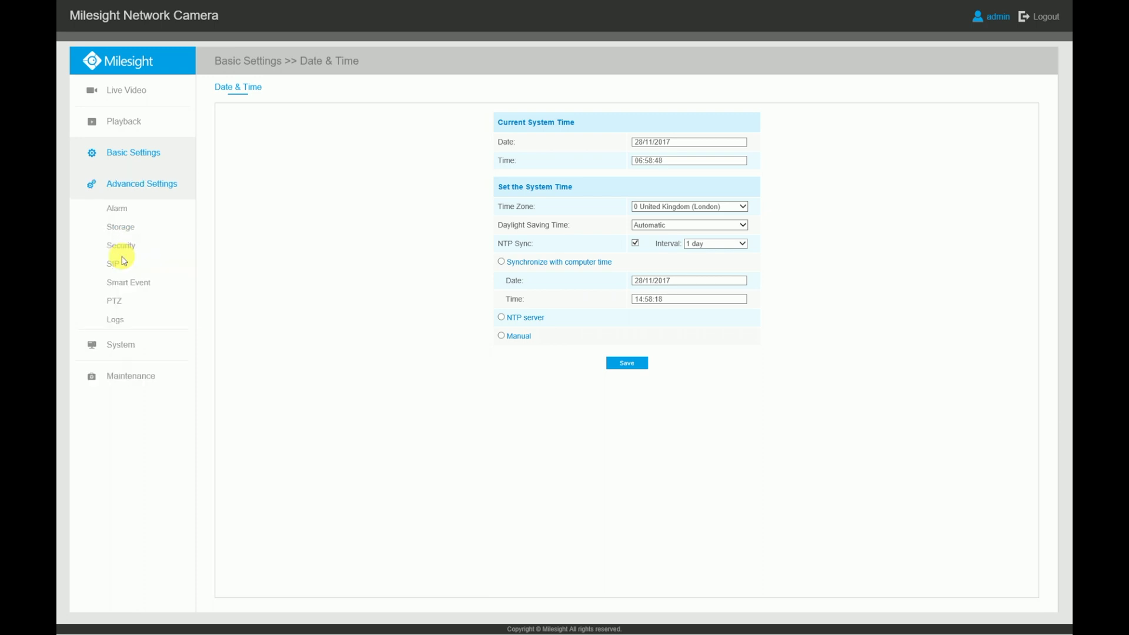
pyautogui.click(128, 218)
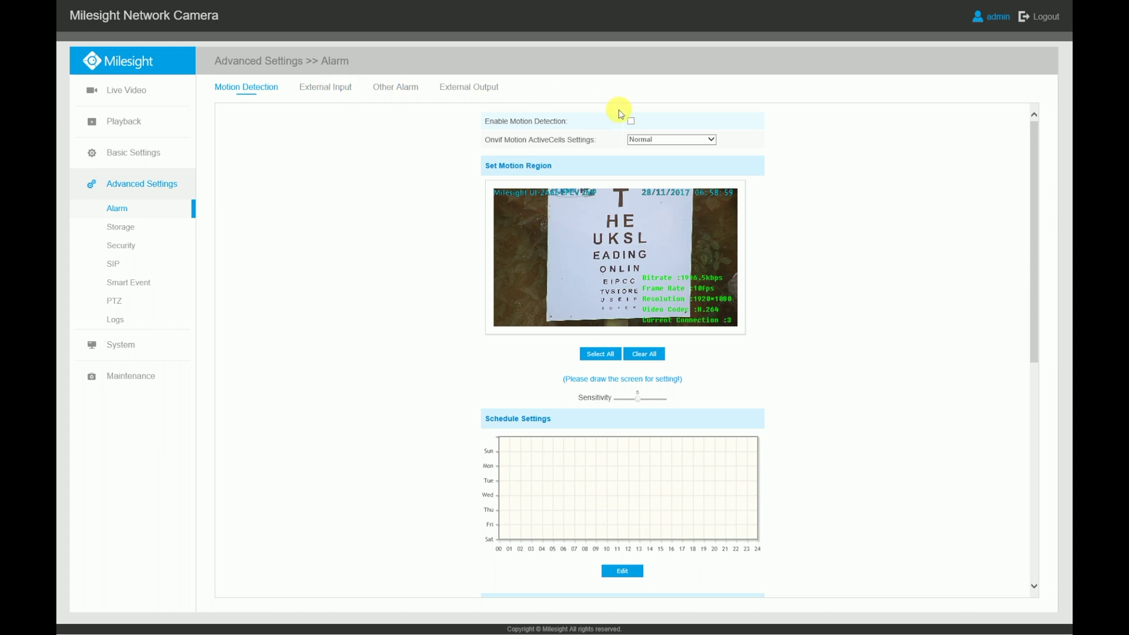
pyautogui.click(711, 141)
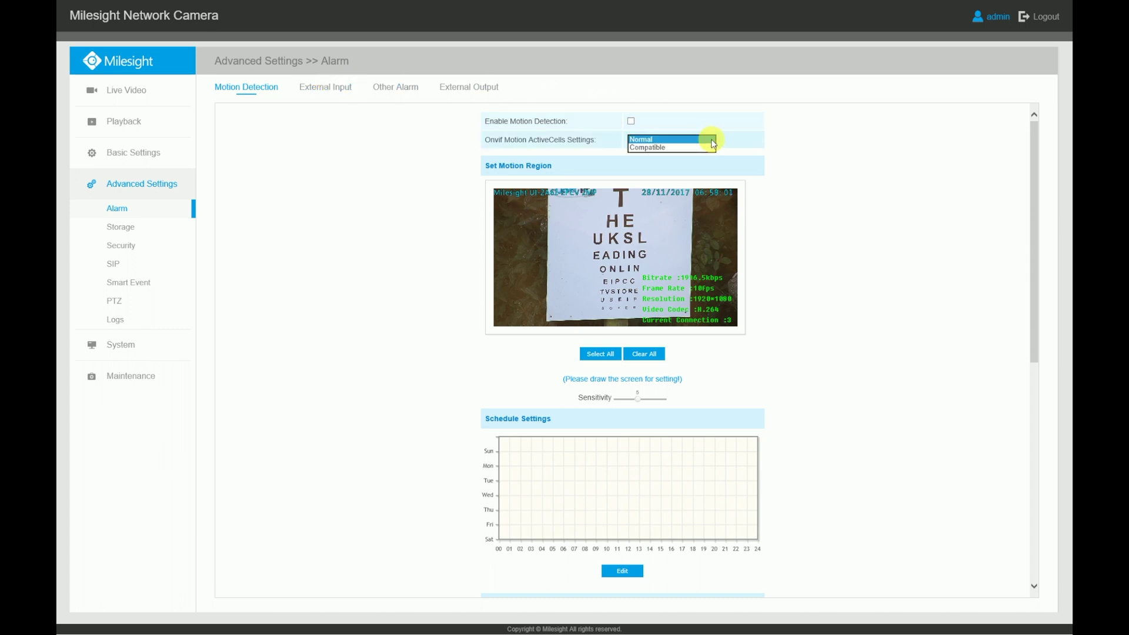
pyautogui.click(712, 141)
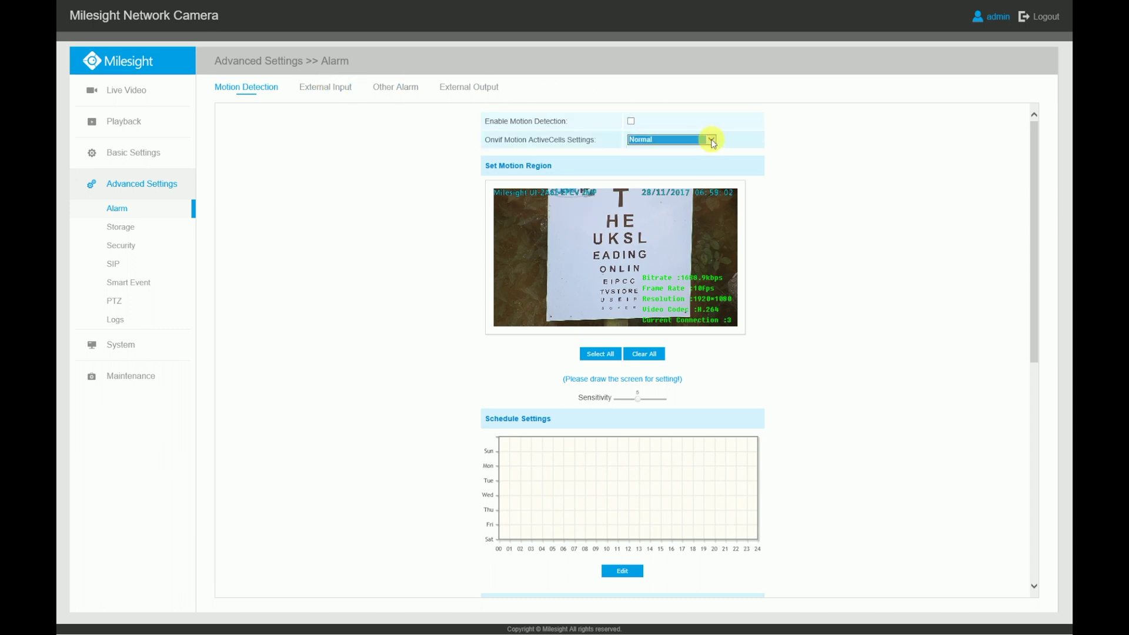
# Step: View External Input, keep Other Alarm type Network Lost, then view External Output
pyautogui.click(333, 89)
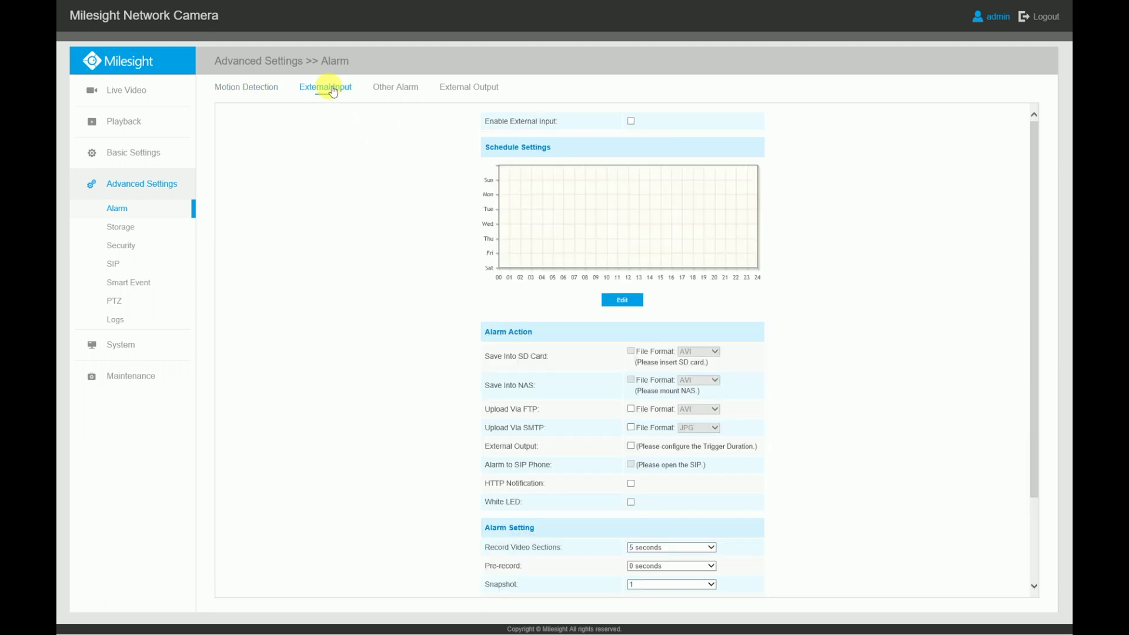
pyautogui.scroll(-2, 336, 229)
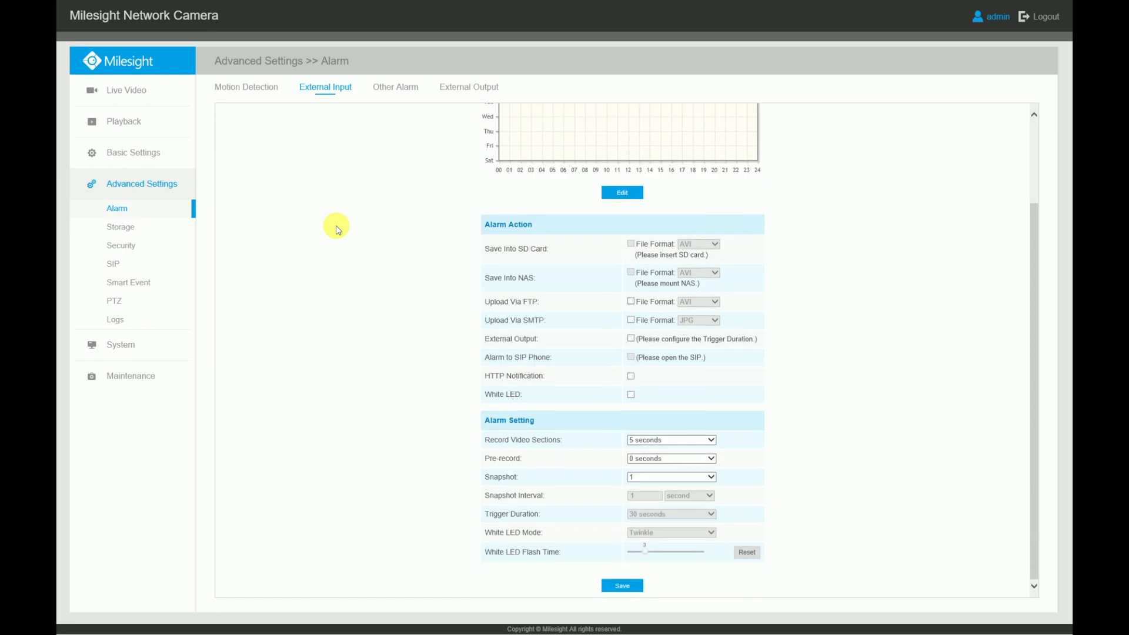
pyautogui.scroll(2, 338, 230)
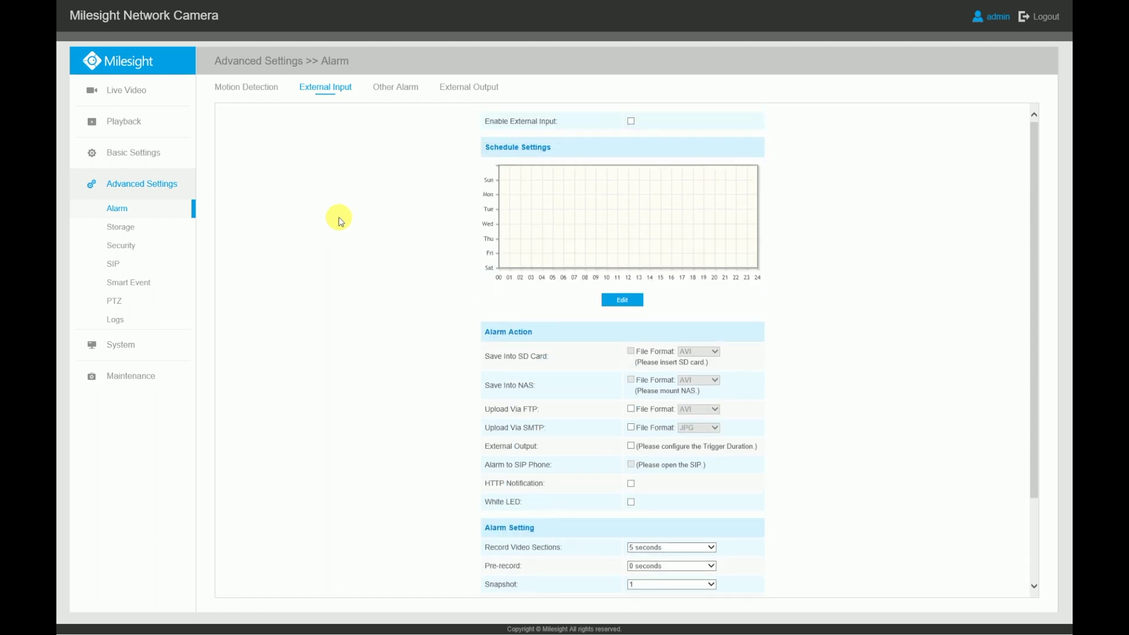
pyautogui.click(400, 92)
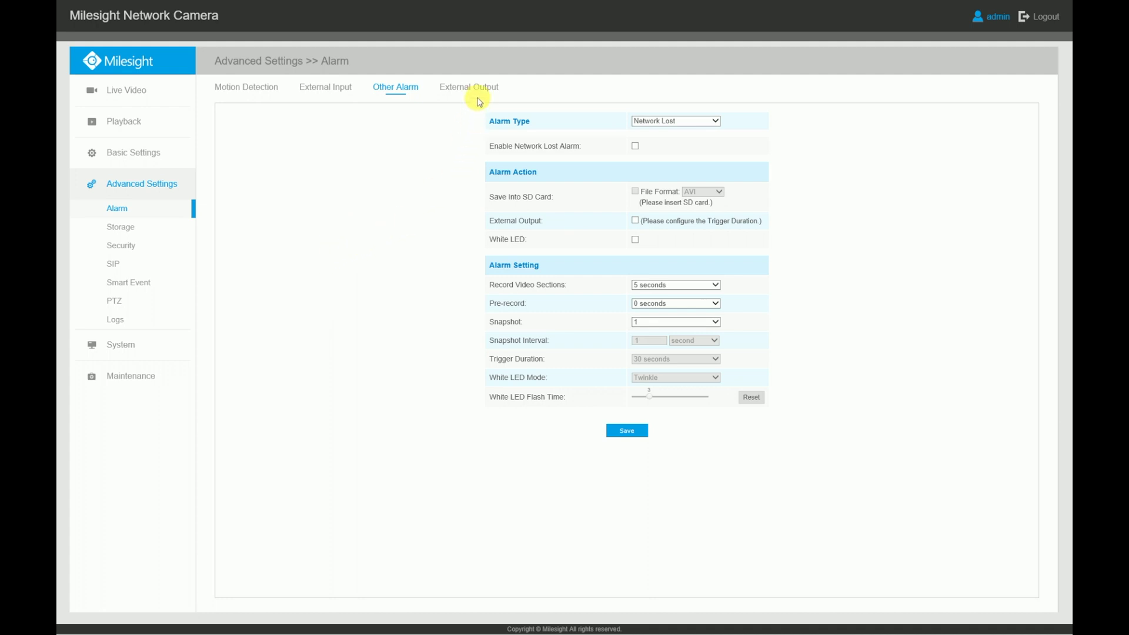
pyautogui.click(717, 121)
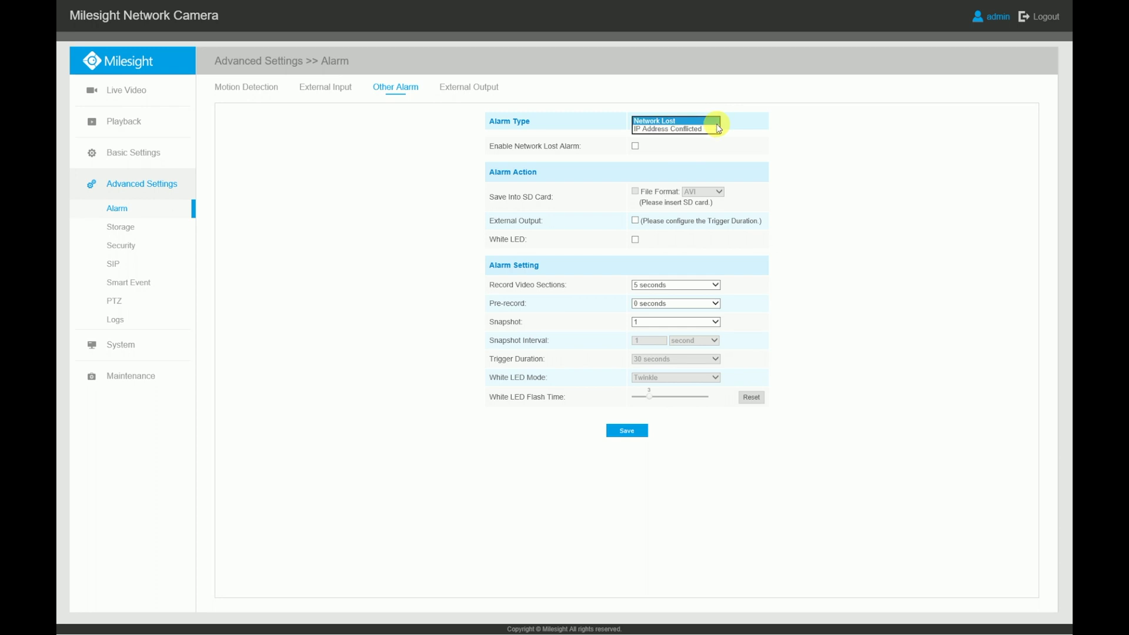
pyautogui.click(717, 120)
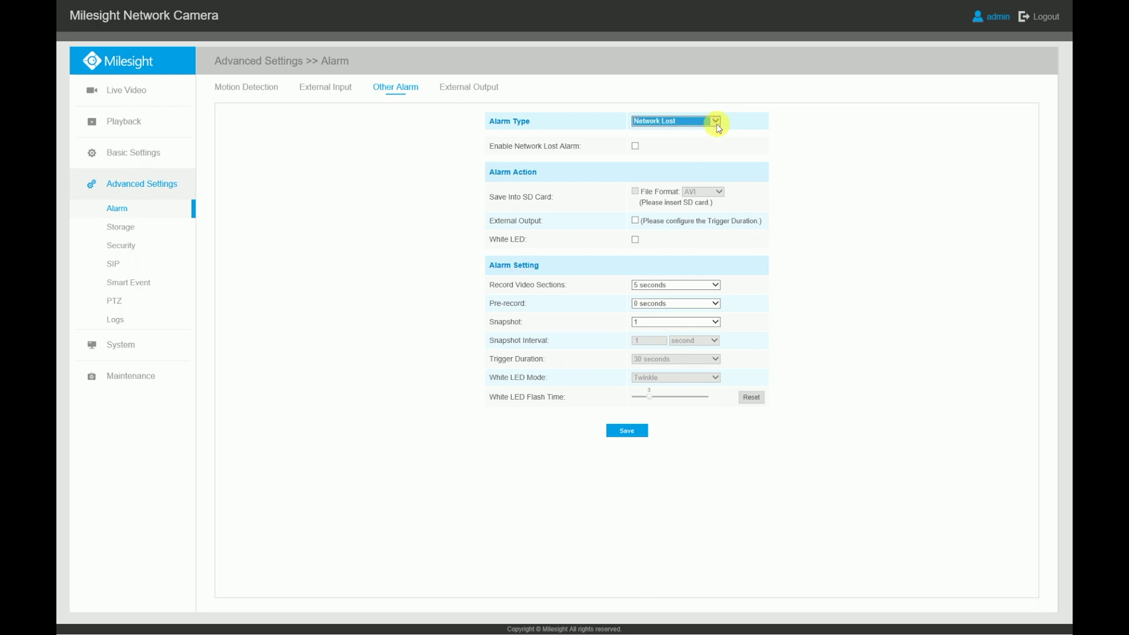
pyautogui.click(465, 94)
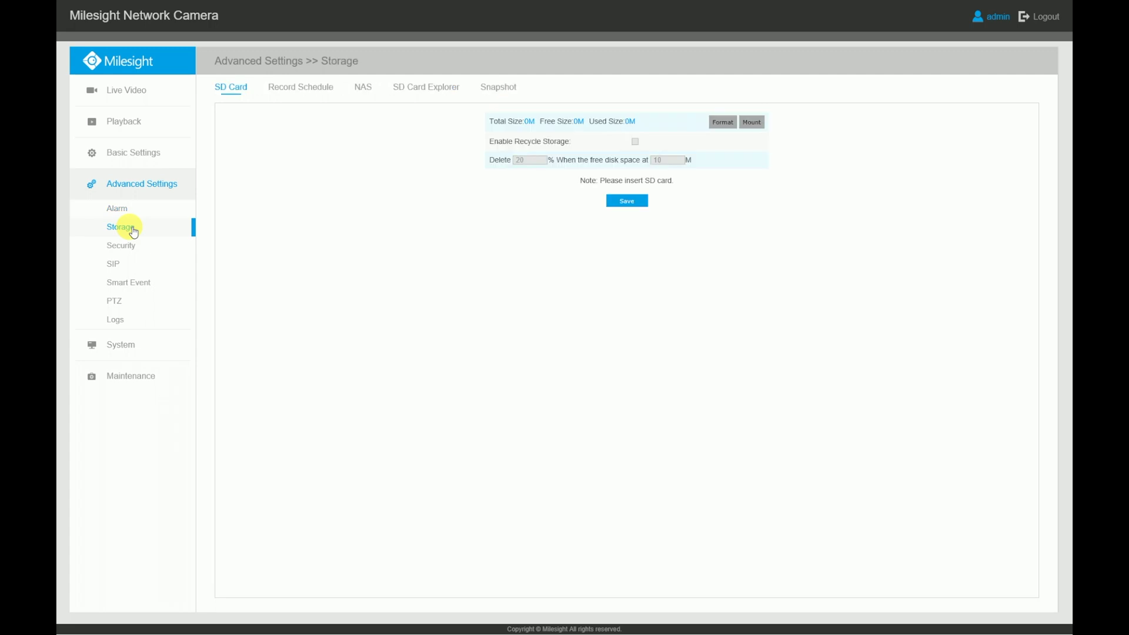
# Step: On the Record Schedule tab, keep SD as the record storage type
pyautogui.click(303, 89)
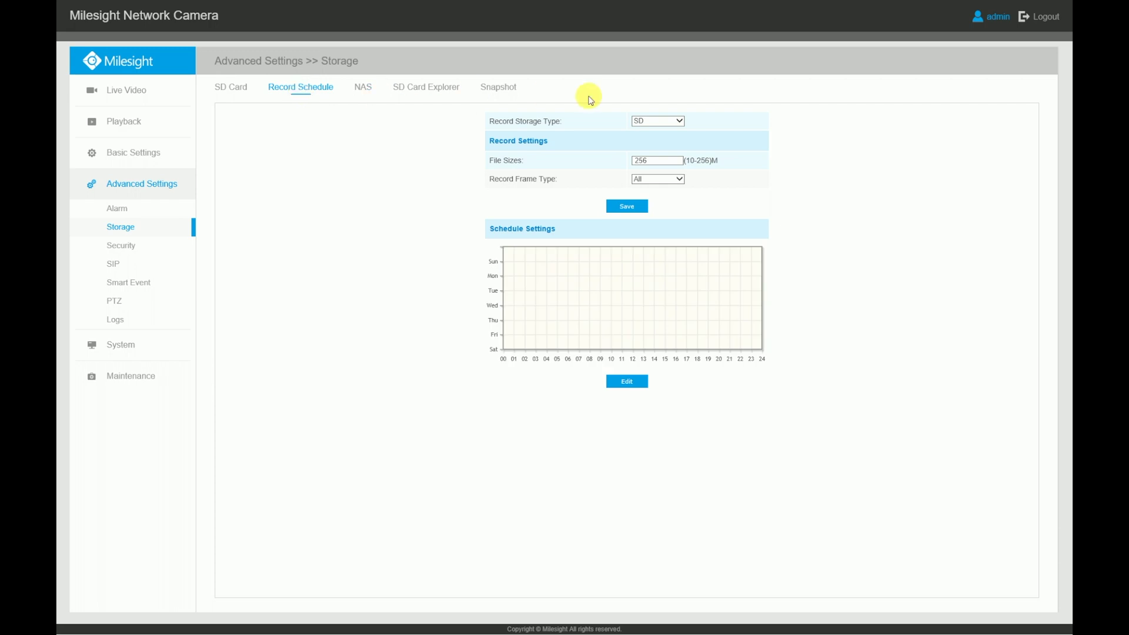
pyautogui.click(679, 122)
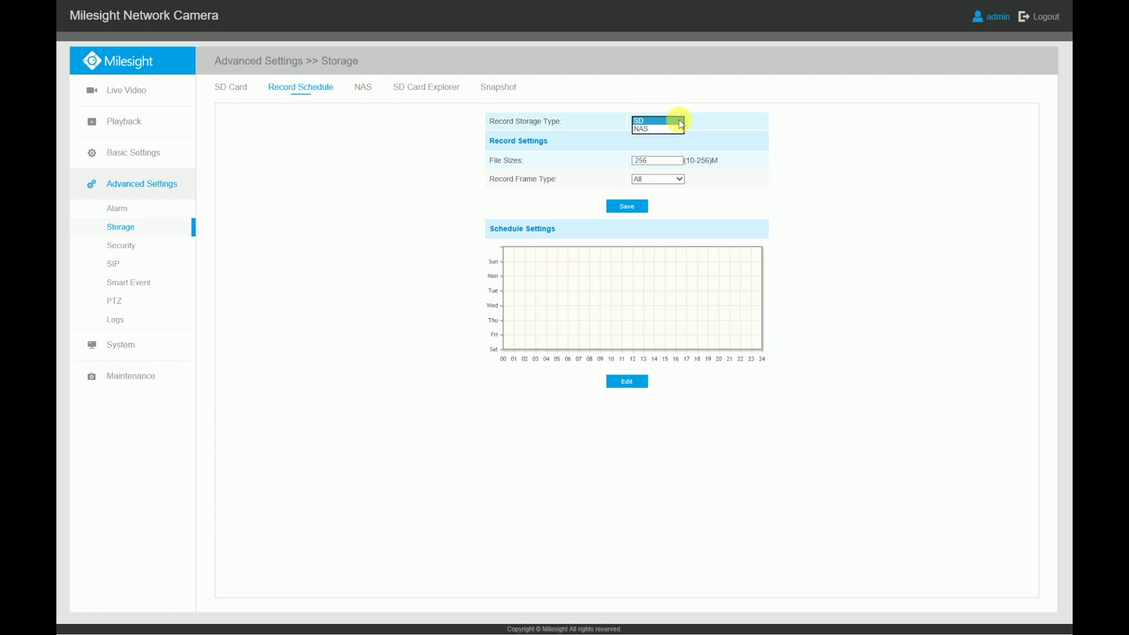
pyautogui.click(665, 121)
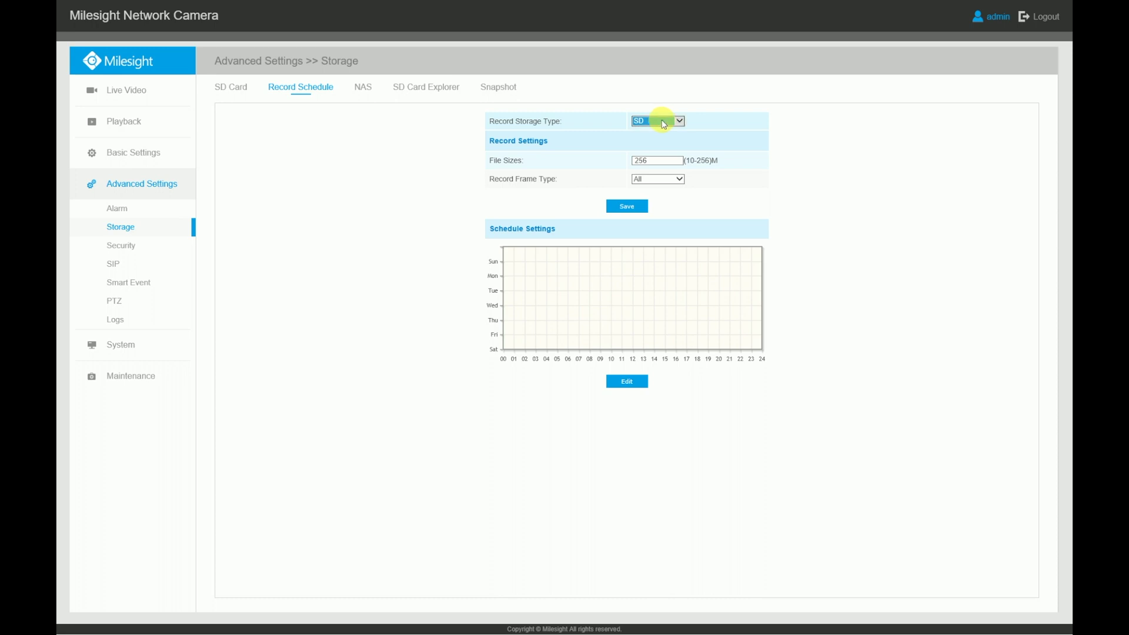
# Step: Keep NAS mounting type NFS, then view the SD Card Explorer and Snapshot tabs
pyautogui.click(363, 92)
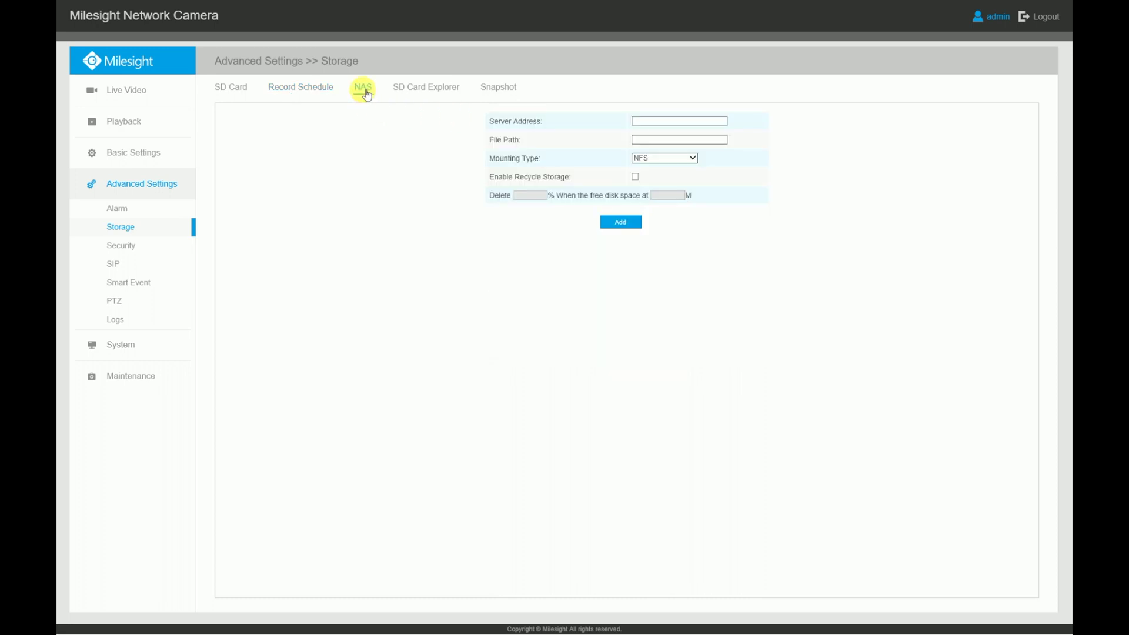
pyautogui.click(698, 165)
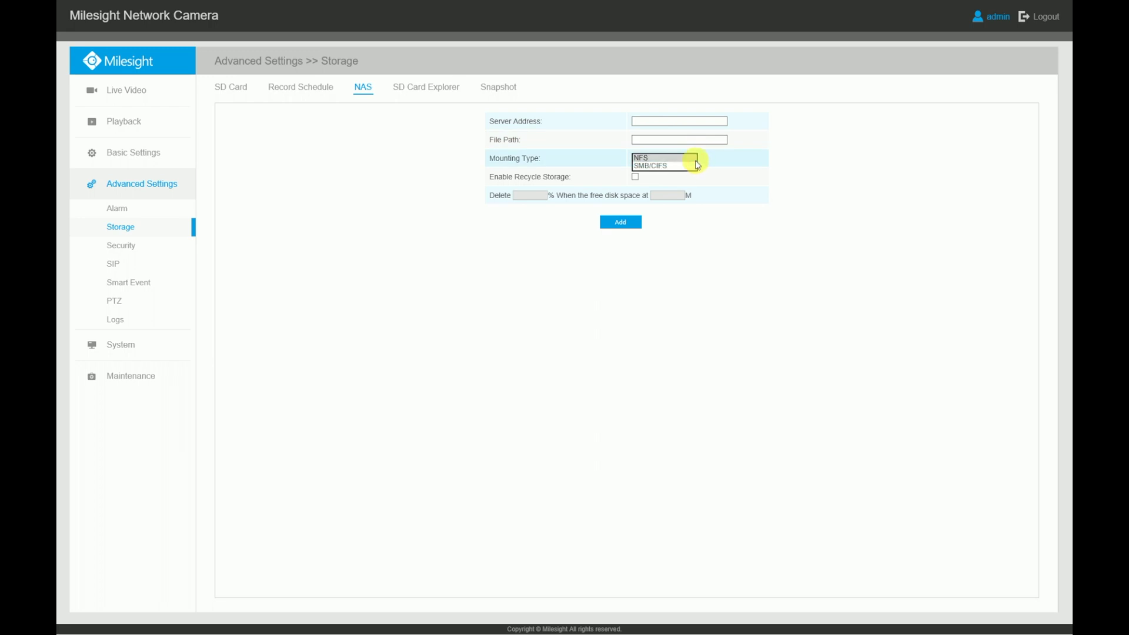
pyautogui.click(693, 158)
pyautogui.click(420, 93)
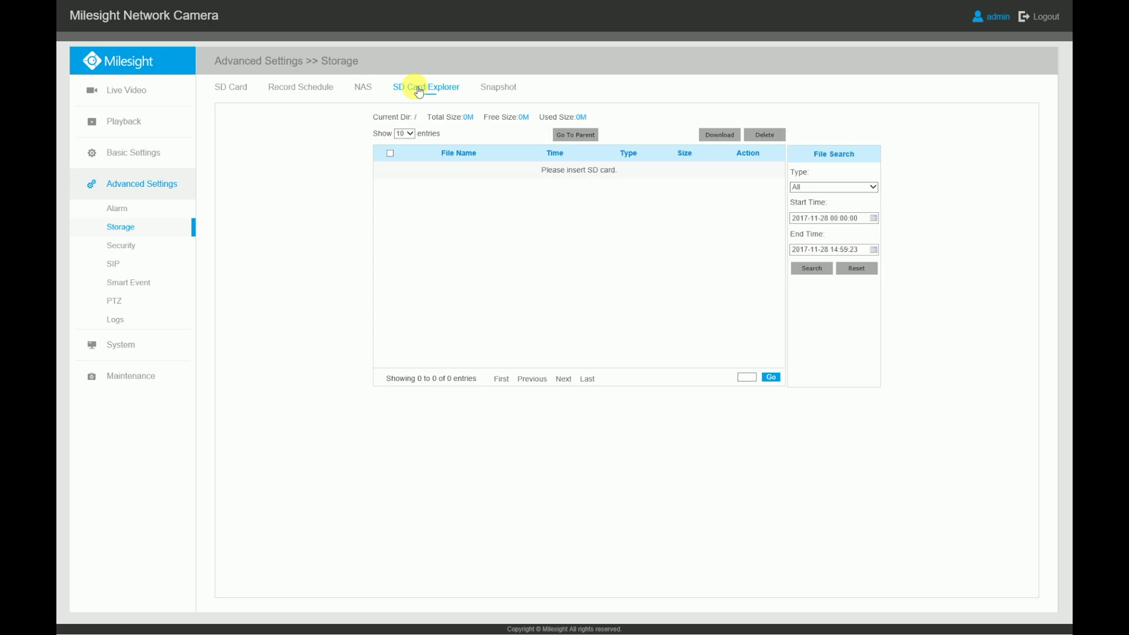
pyautogui.click(518, 93)
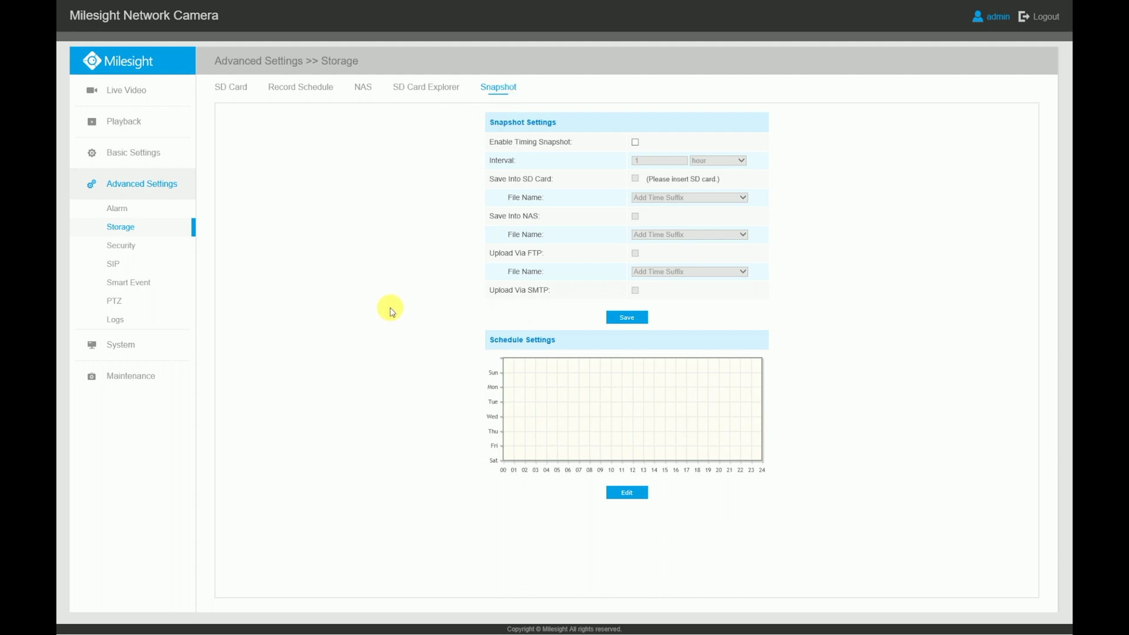
# Step: In Security settings, keep Operator as the new user's privilege
pyautogui.click(130, 251)
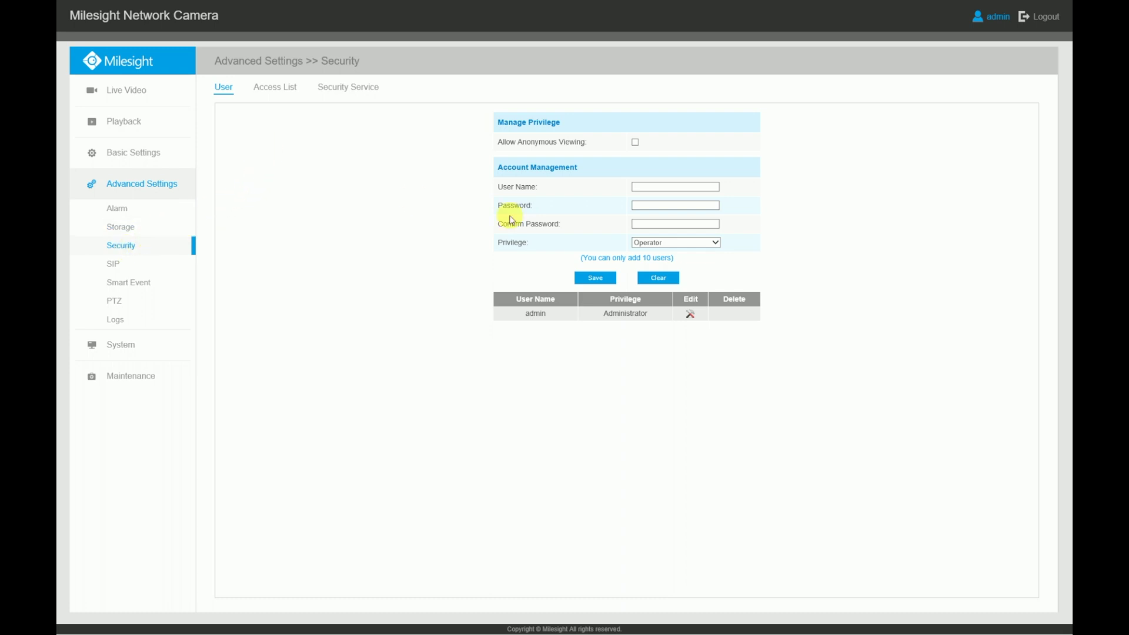
pyautogui.click(716, 242)
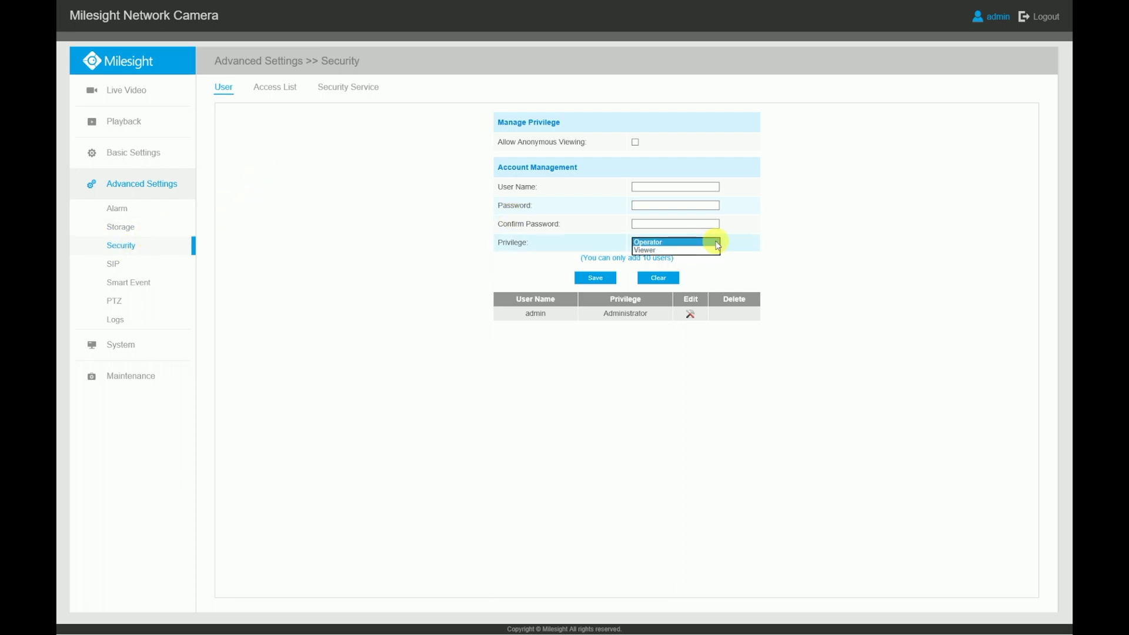
pyautogui.click(714, 242)
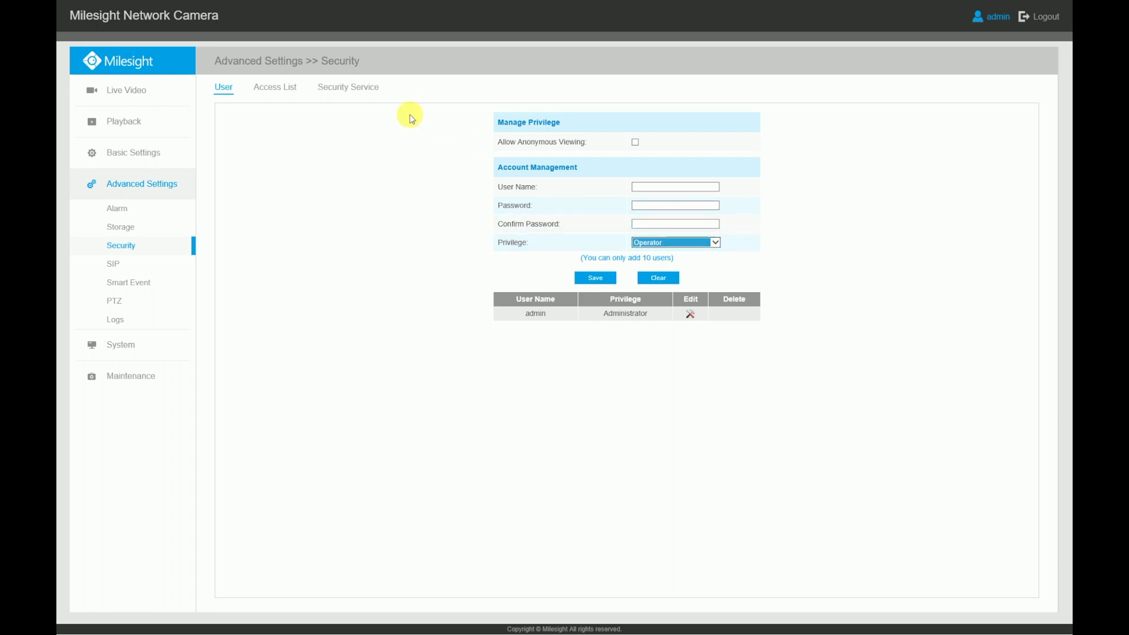
# Step: On Access List keep 9 concurrent streams and Single rule, then view Security Service
pyautogui.click(286, 92)
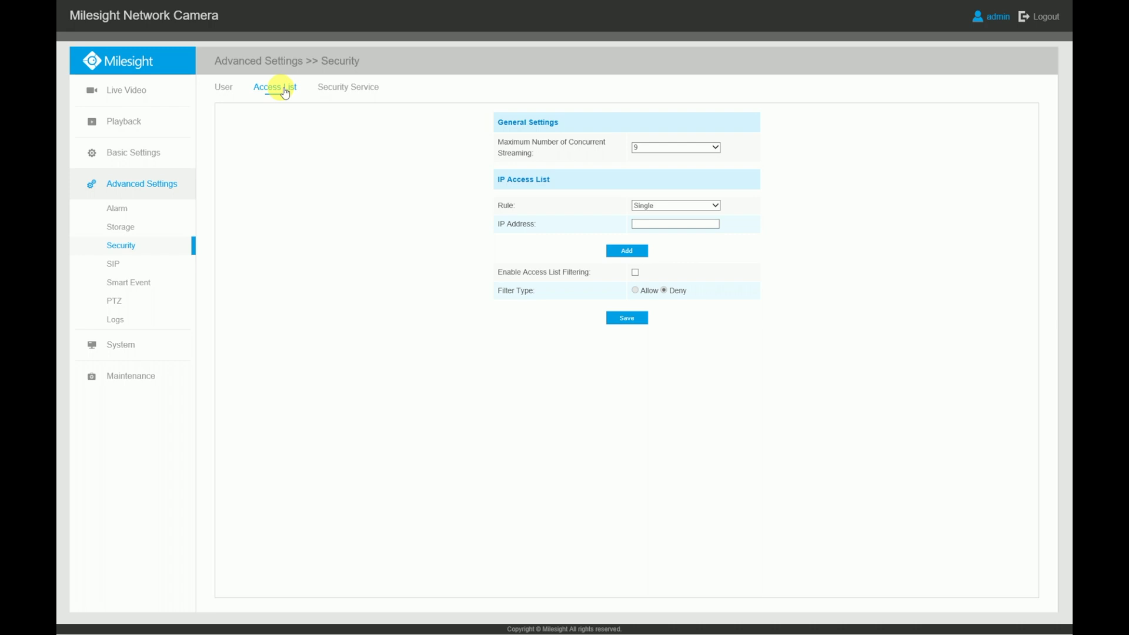
pyautogui.click(714, 148)
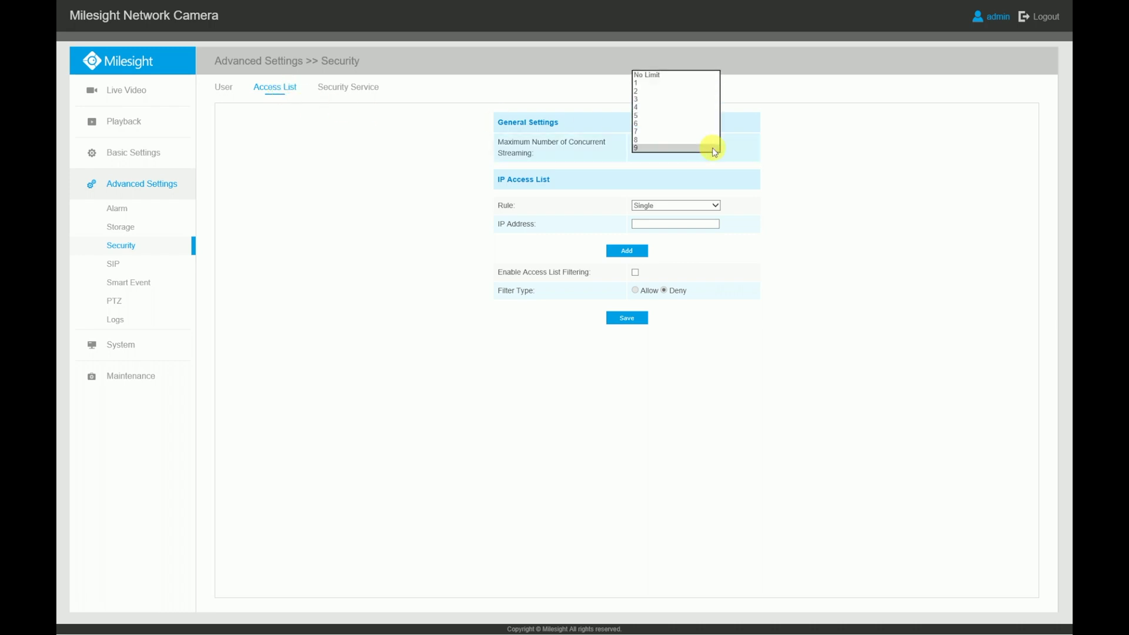
pyautogui.click(714, 148)
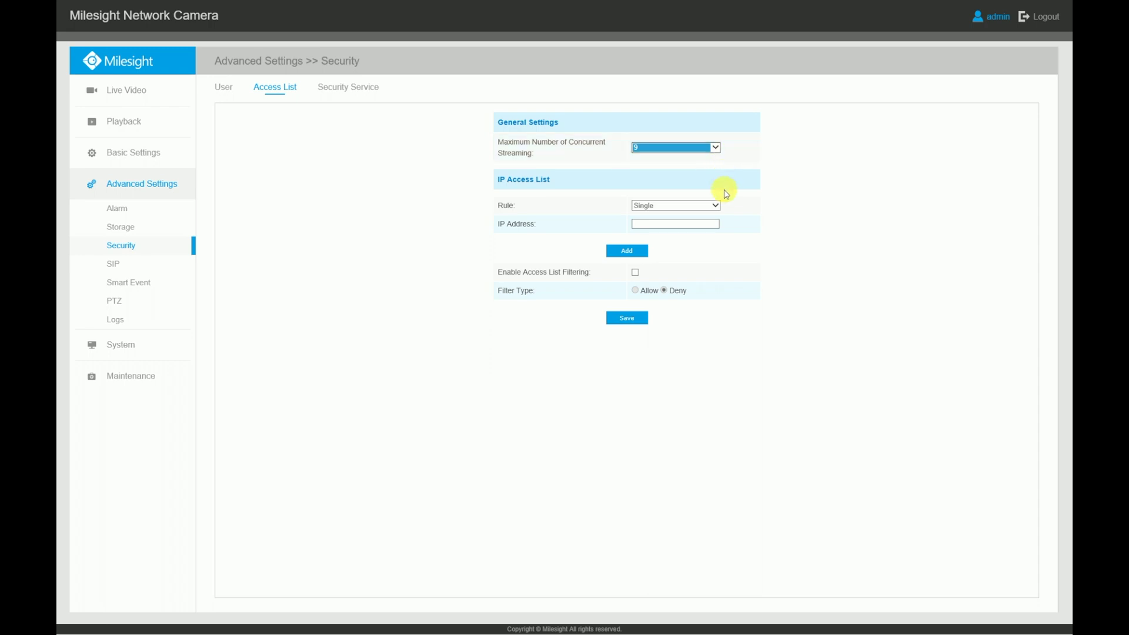
pyautogui.click(717, 206)
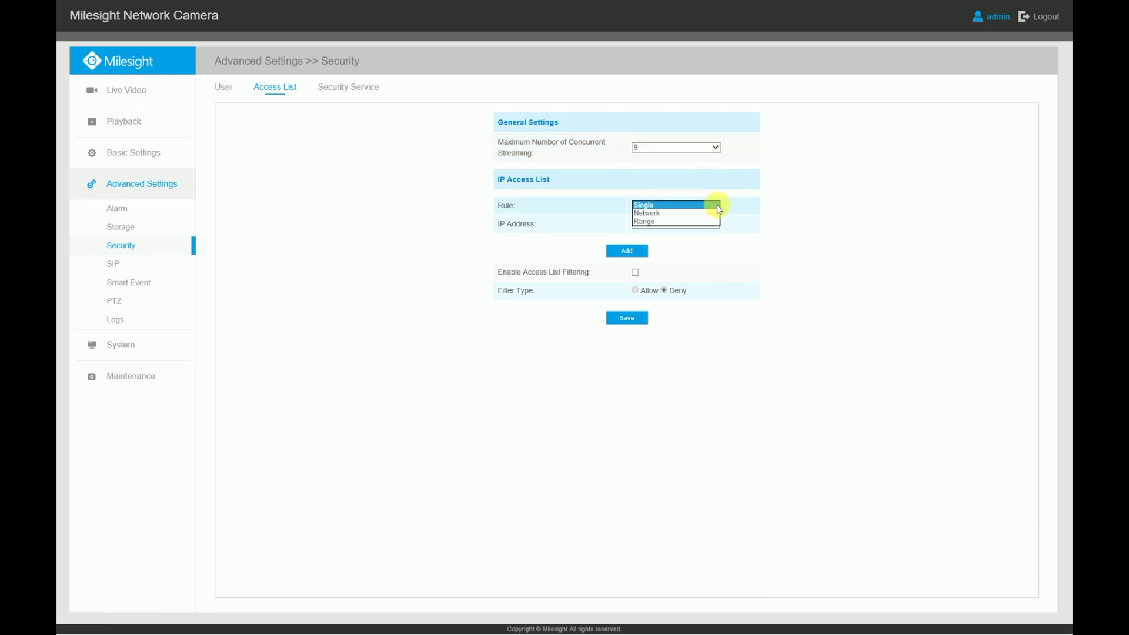
pyautogui.click(717, 206)
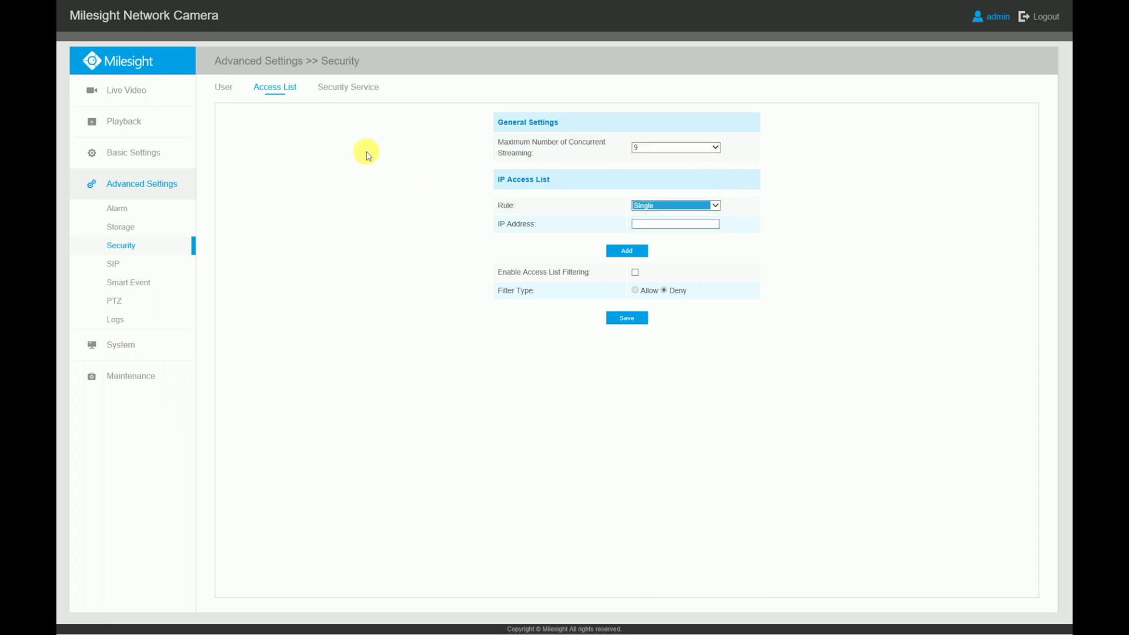
pyautogui.click(352, 89)
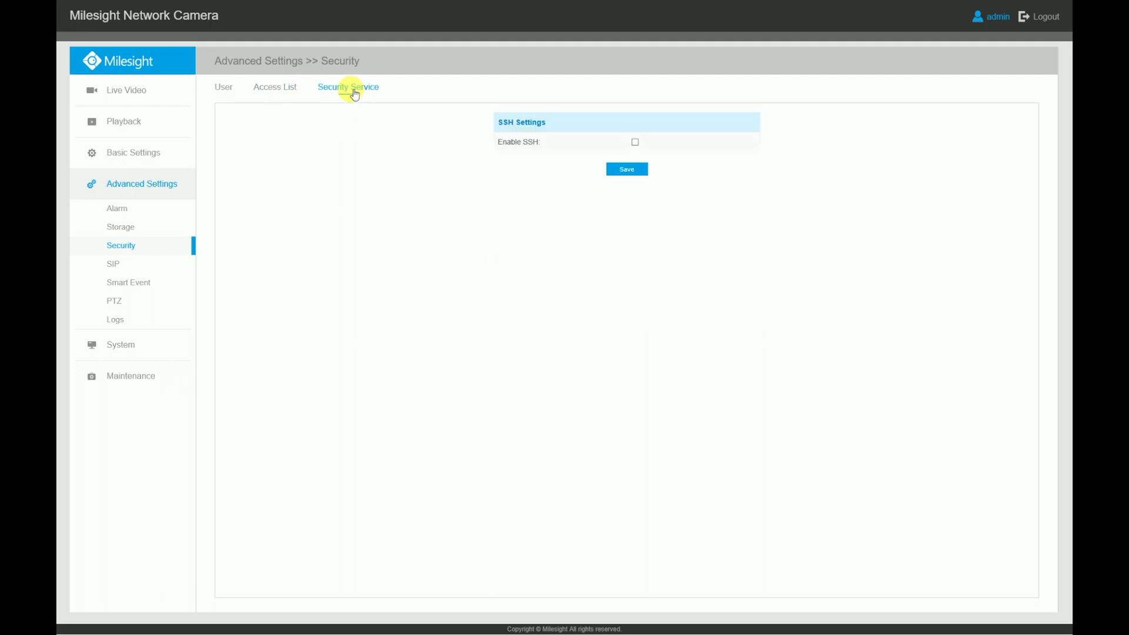
# Step: In SIP settings, keep Phone Number as the Alarm Phone List phone type
pyautogui.click(115, 264)
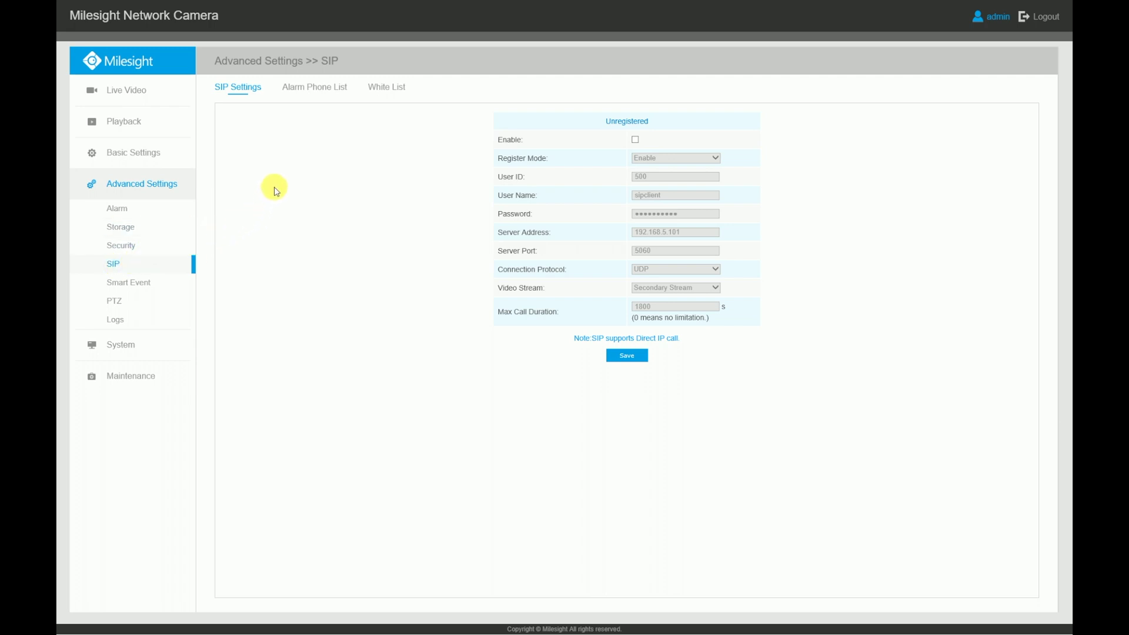
pyautogui.click(311, 94)
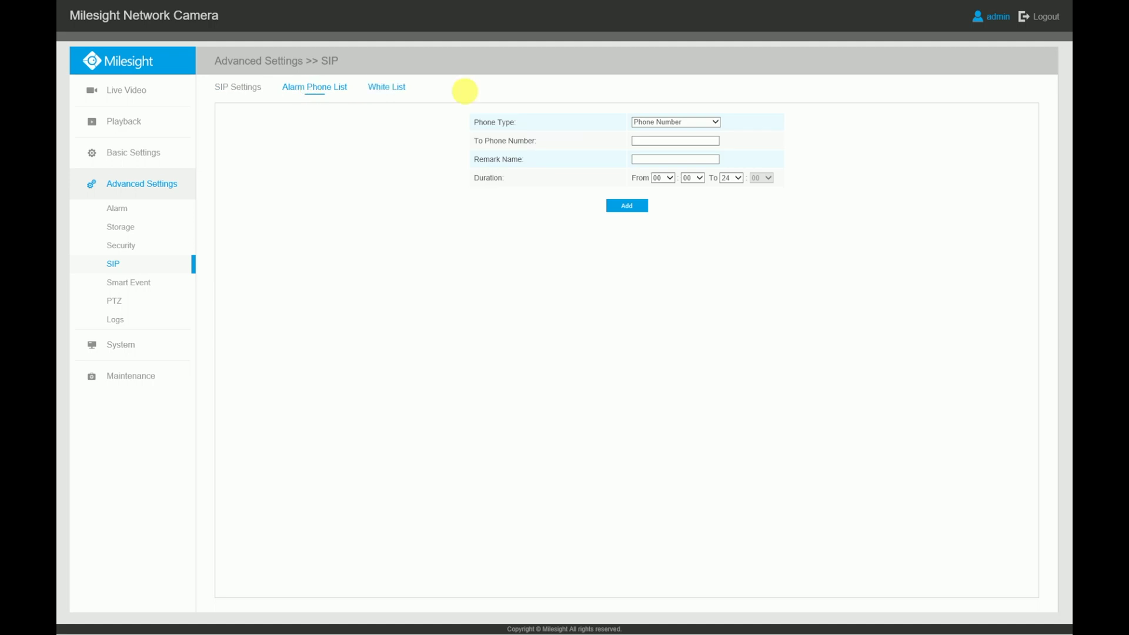
pyautogui.click(716, 123)
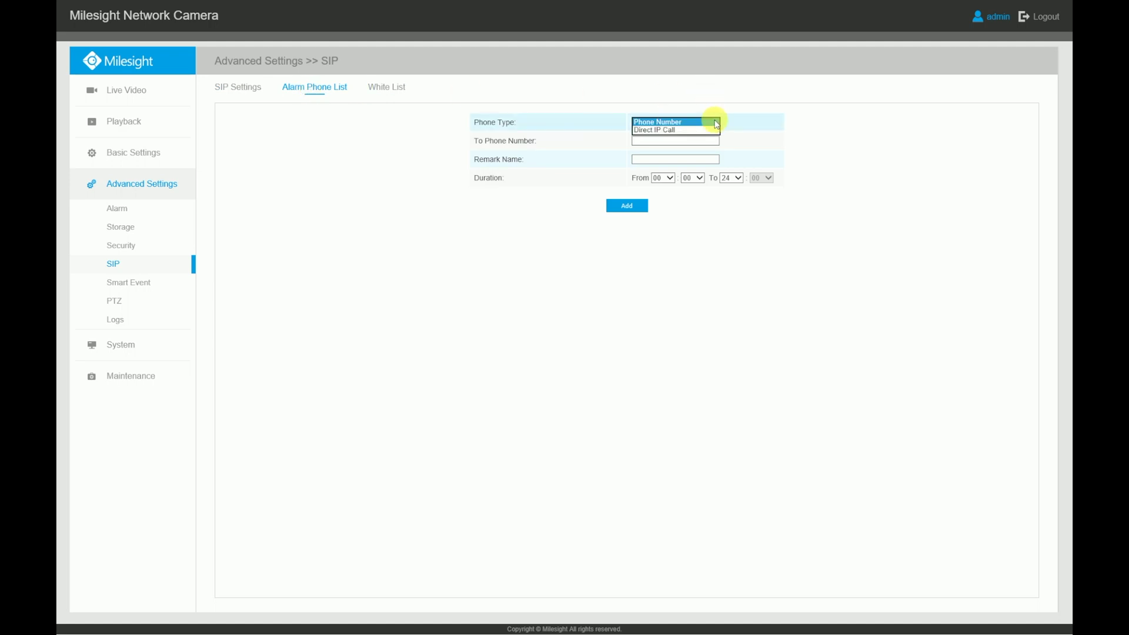
pyautogui.click(714, 122)
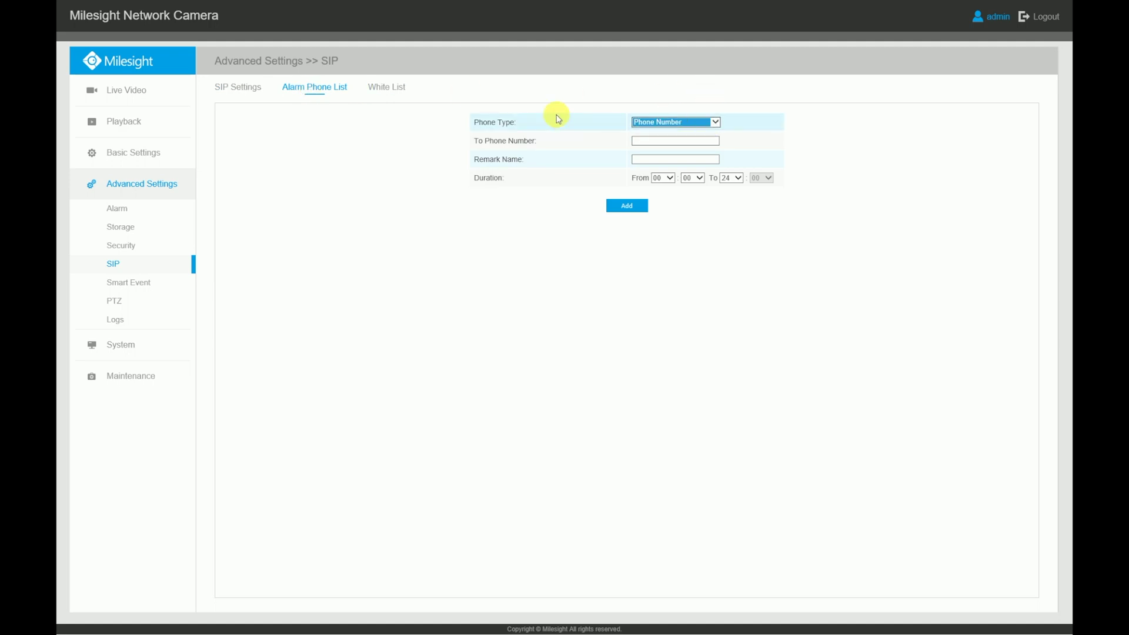
# Step: Keep Phone Number as the White List phone type, then go to Smart Event
pyautogui.click(393, 91)
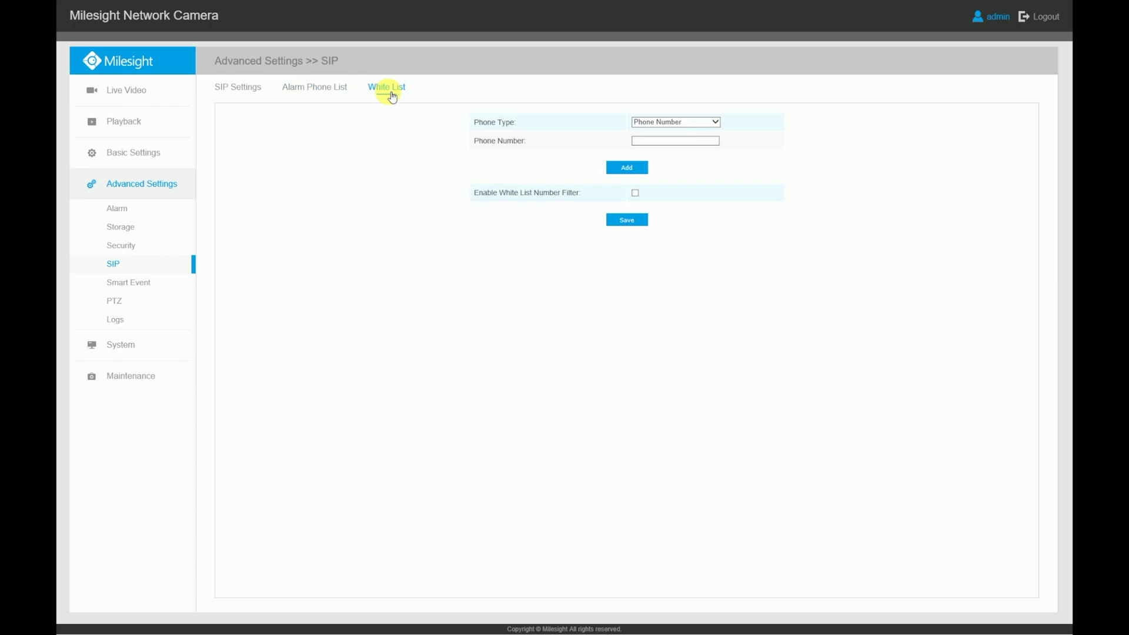
pyautogui.click(715, 123)
pyautogui.click(714, 125)
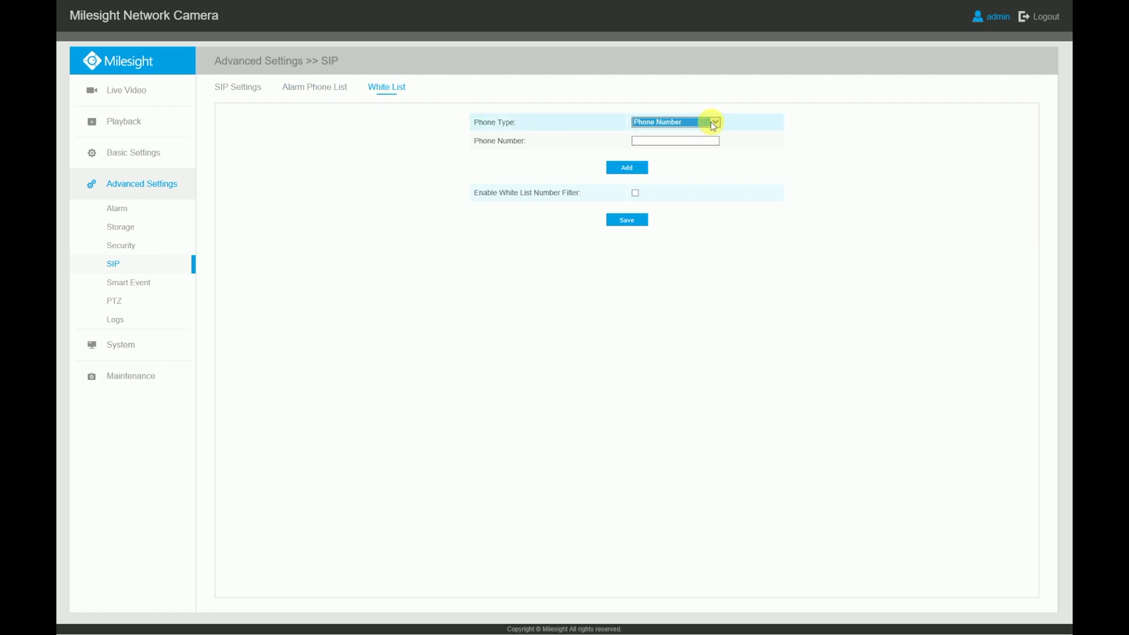
pyautogui.click(144, 287)
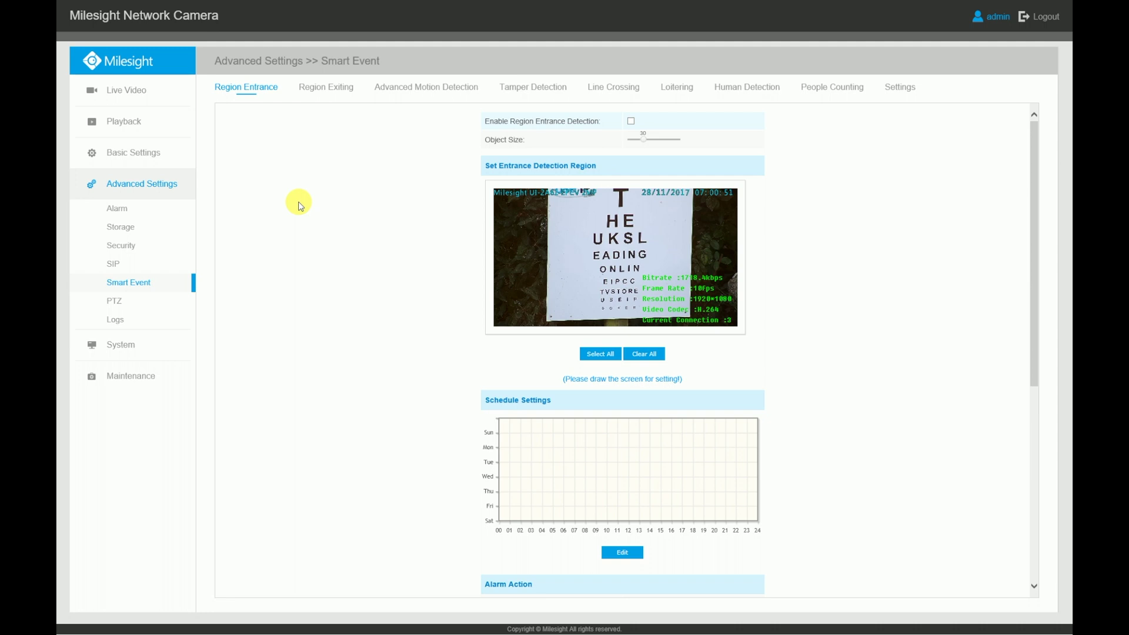
# Step: Review Region Entrance, then view Region Exiting: detection off, 5 s record sections, 30 s trigger
pyautogui.scroll(-6, 300, 206)
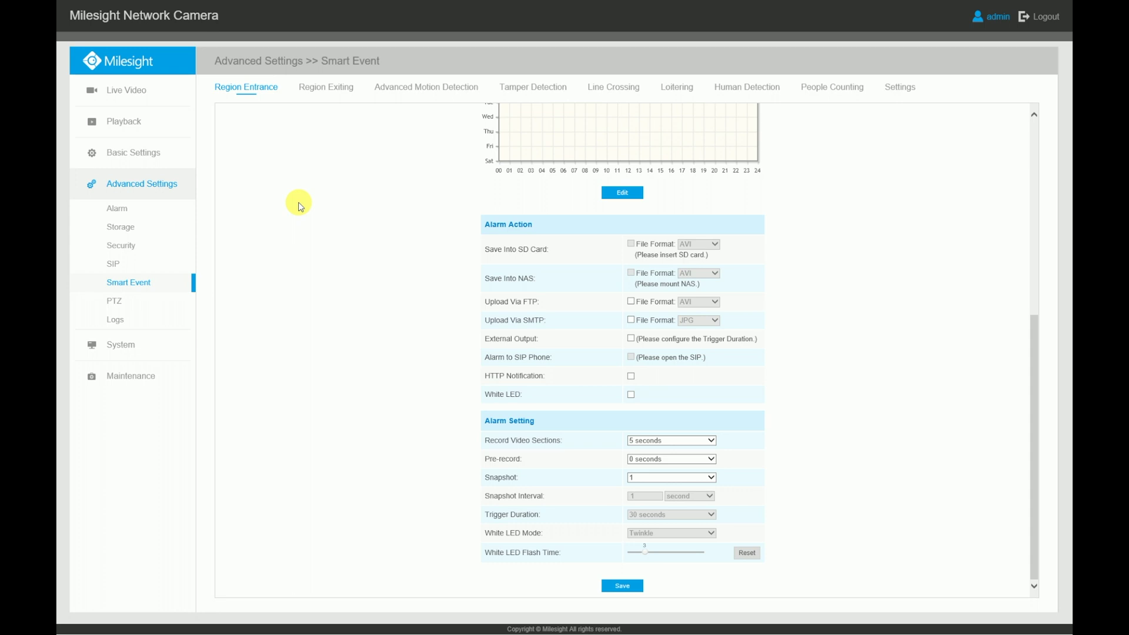
pyautogui.scroll(5, 300, 206)
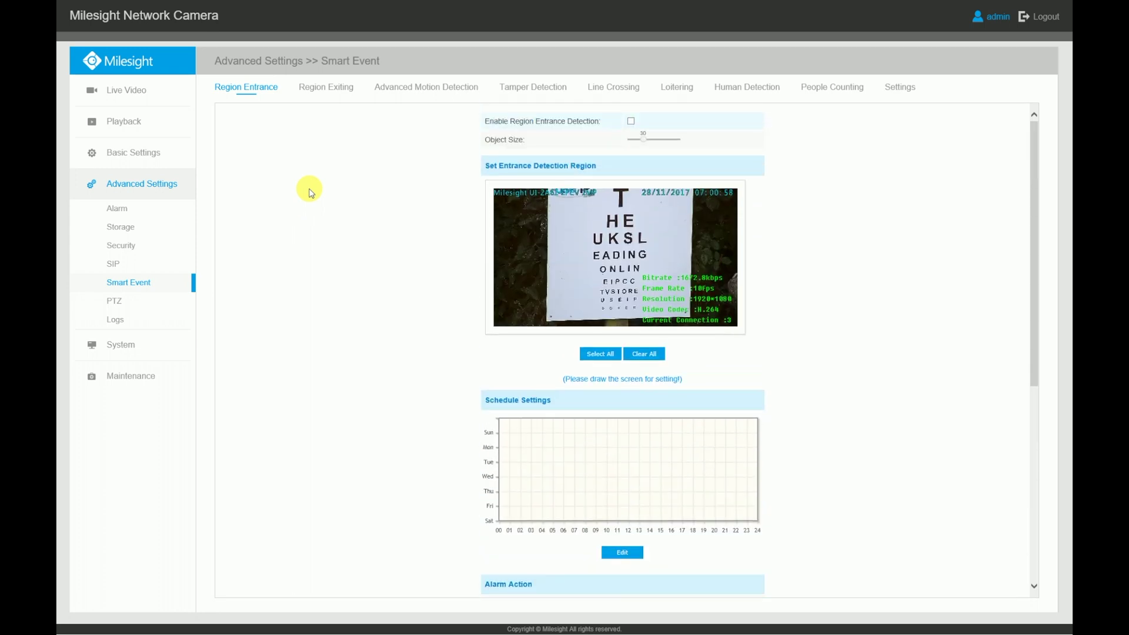
pyautogui.click(334, 92)
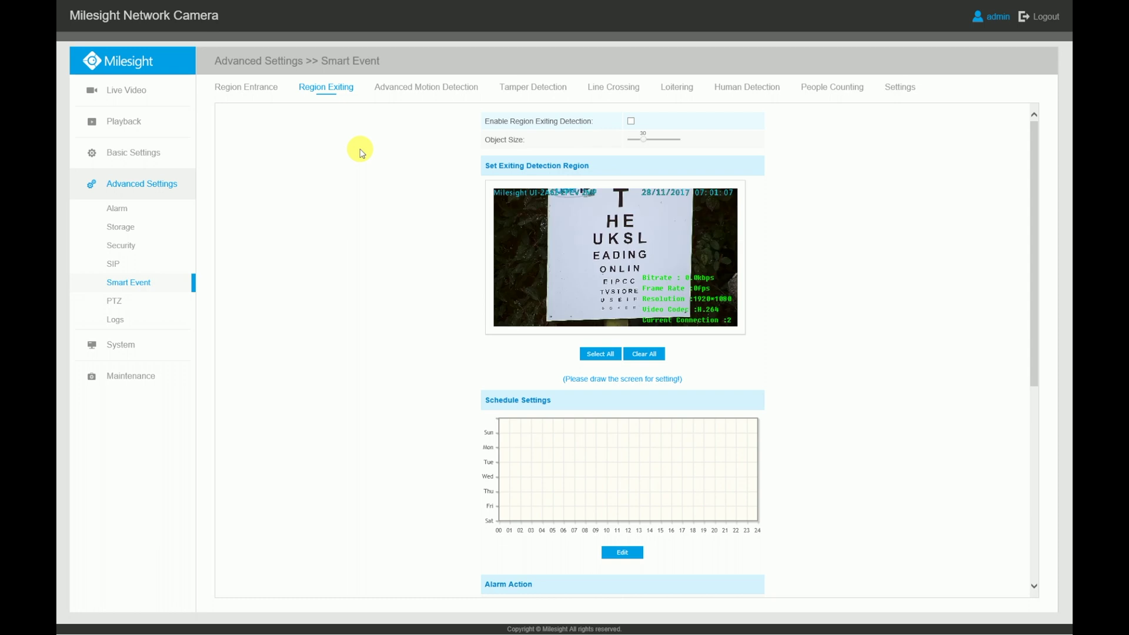
pyautogui.scroll(-6, 360, 156)
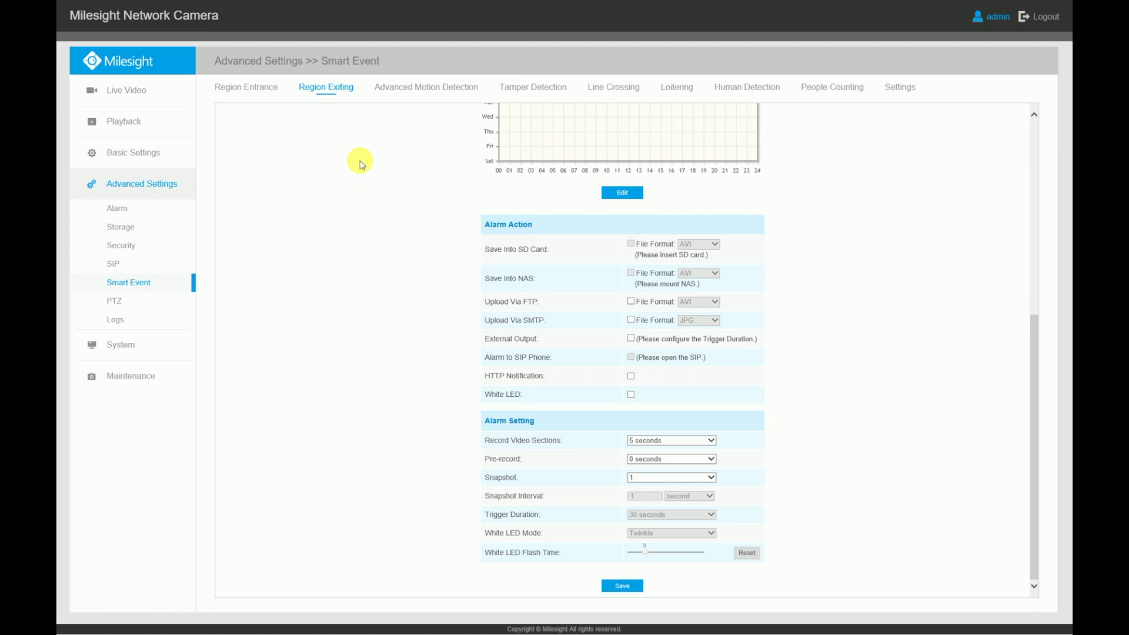
pyautogui.scroll(6, 361, 163)
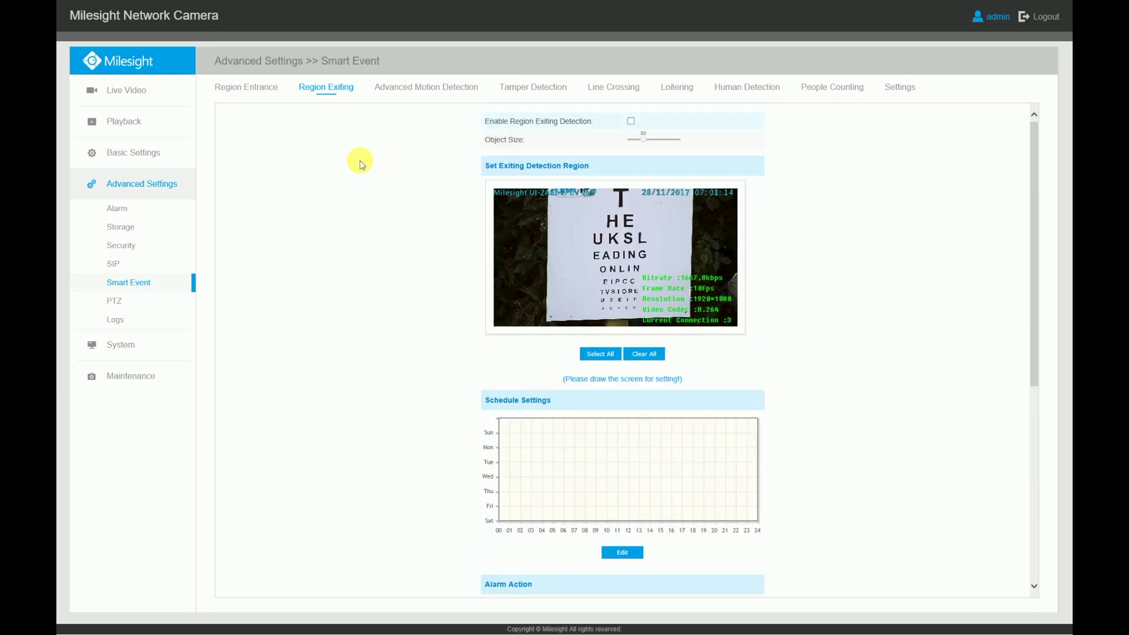
# Step: Review the Advanced Motion Detection settings
pyautogui.click(418, 89)
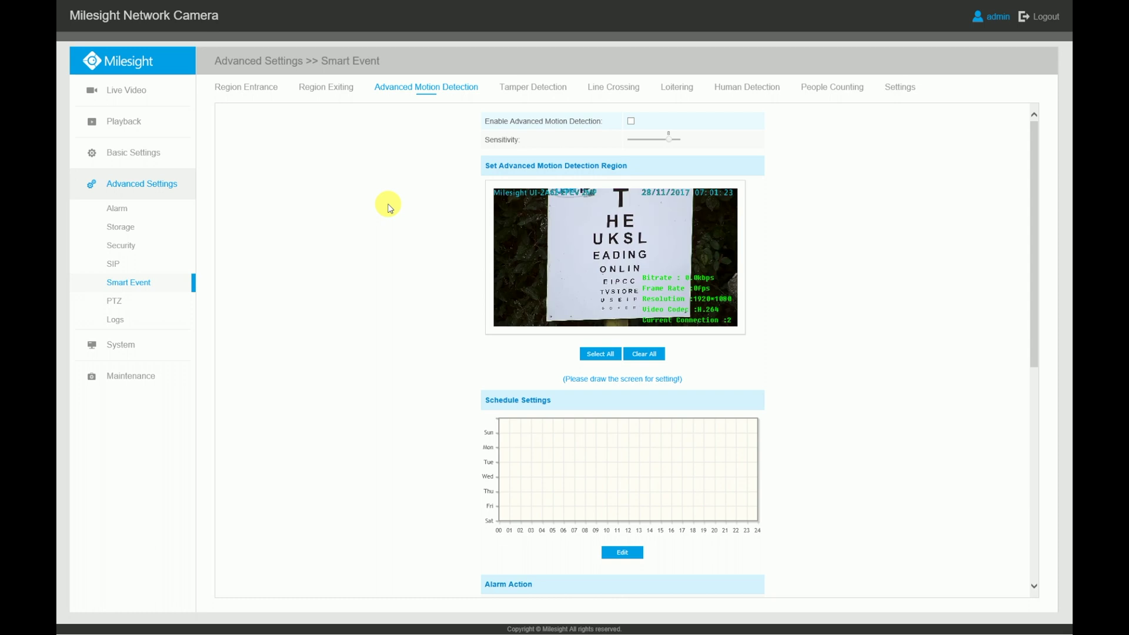
pyautogui.scroll(-6, 388, 209)
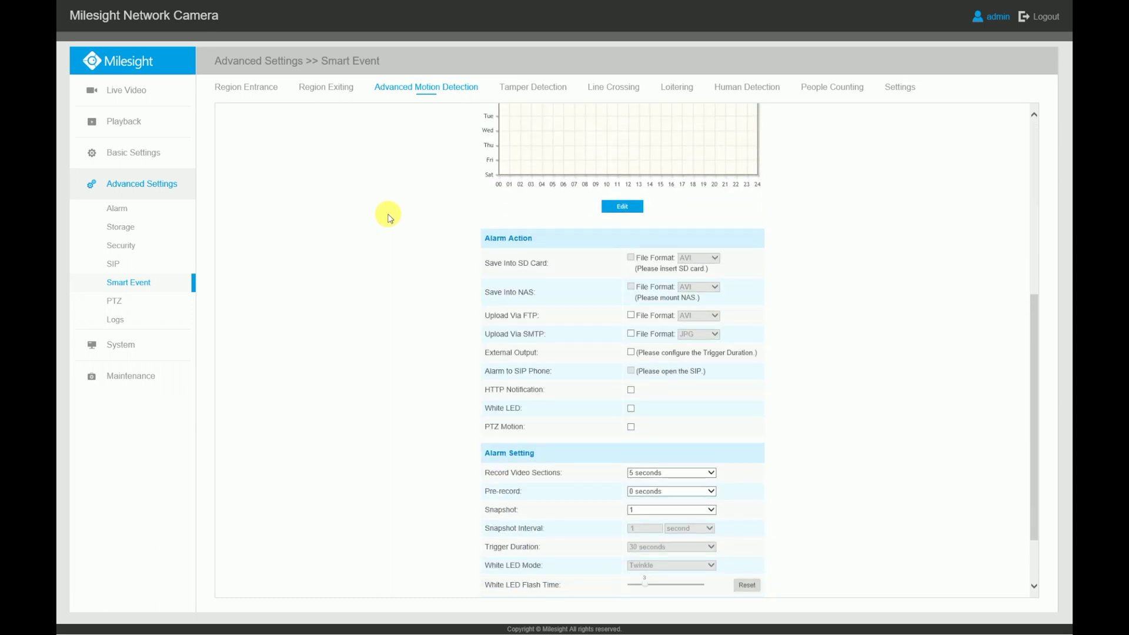
pyautogui.scroll(6, 388, 218)
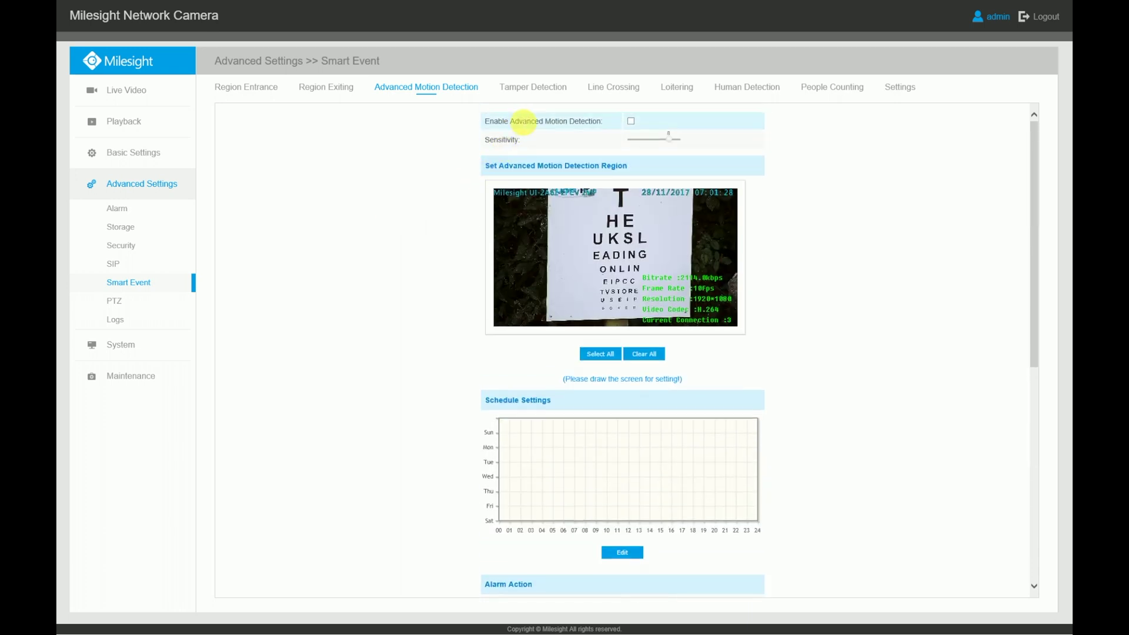
# Step: Review Tamper Detection: detection off, 5-second record sections, 0-second pre-record
pyautogui.click(533, 88)
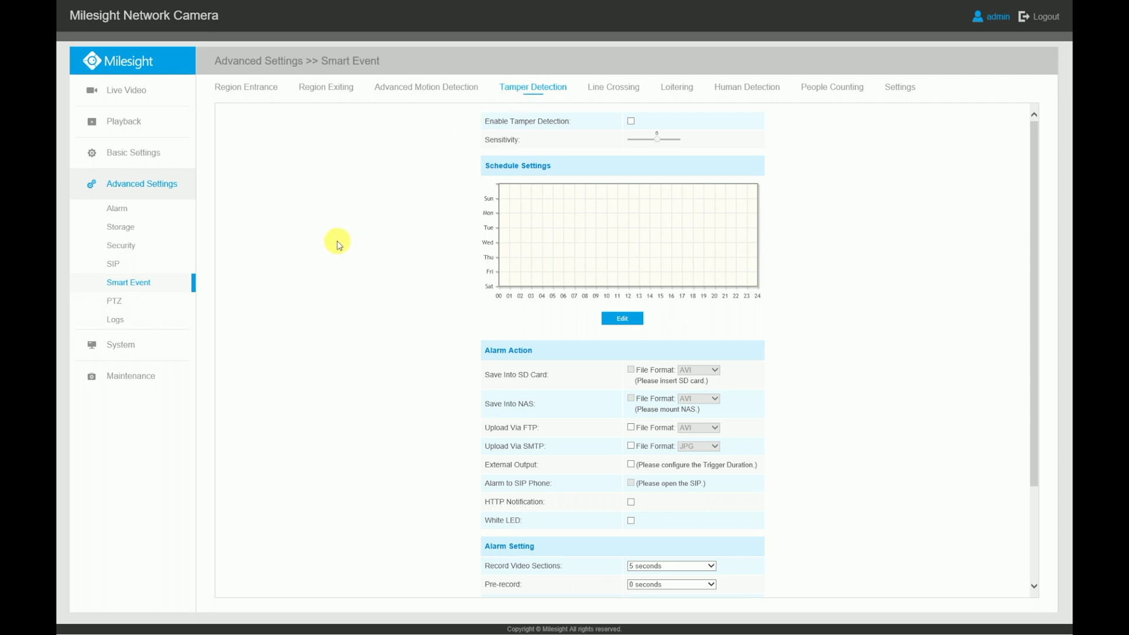
pyautogui.scroll(-3, 339, 246)
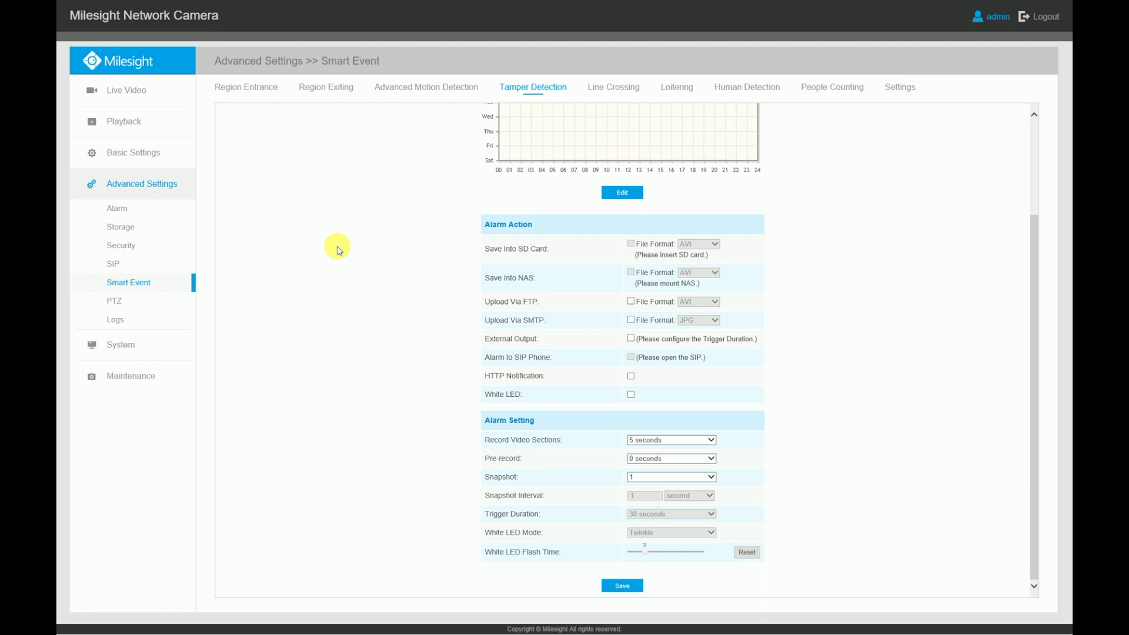
pyautogui.scroll(3, 339, 250)
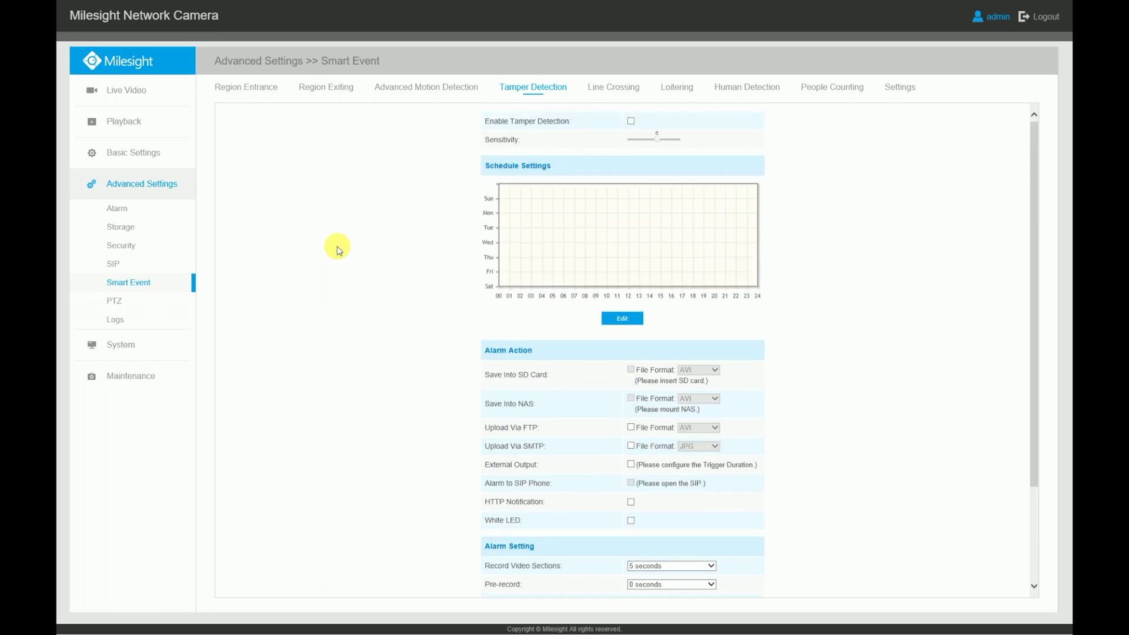
# Step: Review the Line Crossing detection settings
pyautogui.click(624, 94)
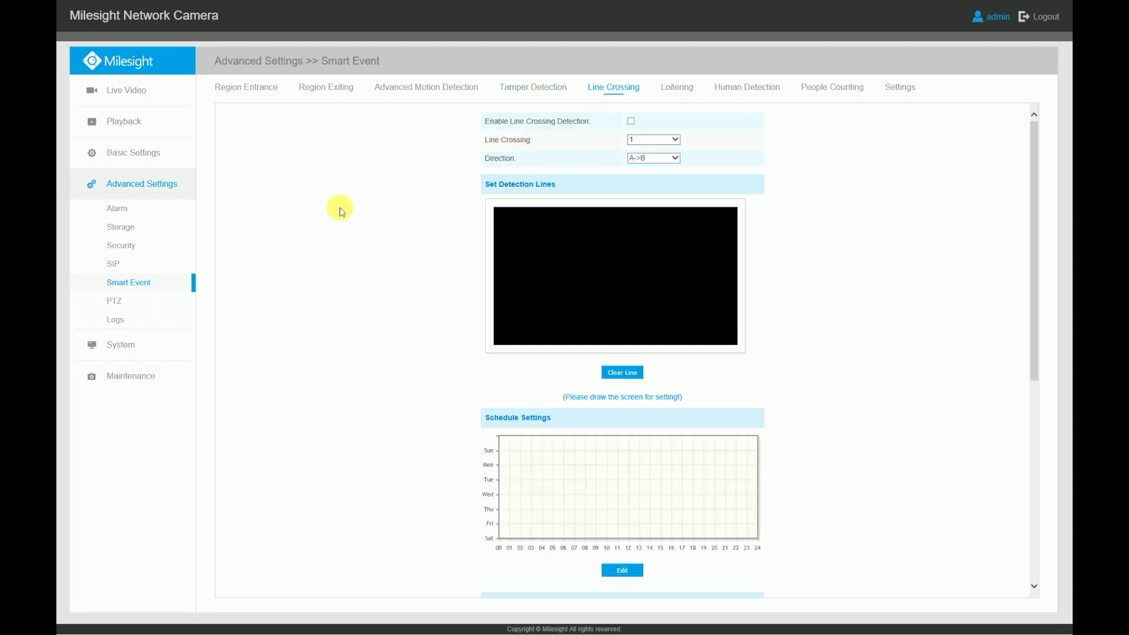
pyautogui.scroll(-6, 339, 224)
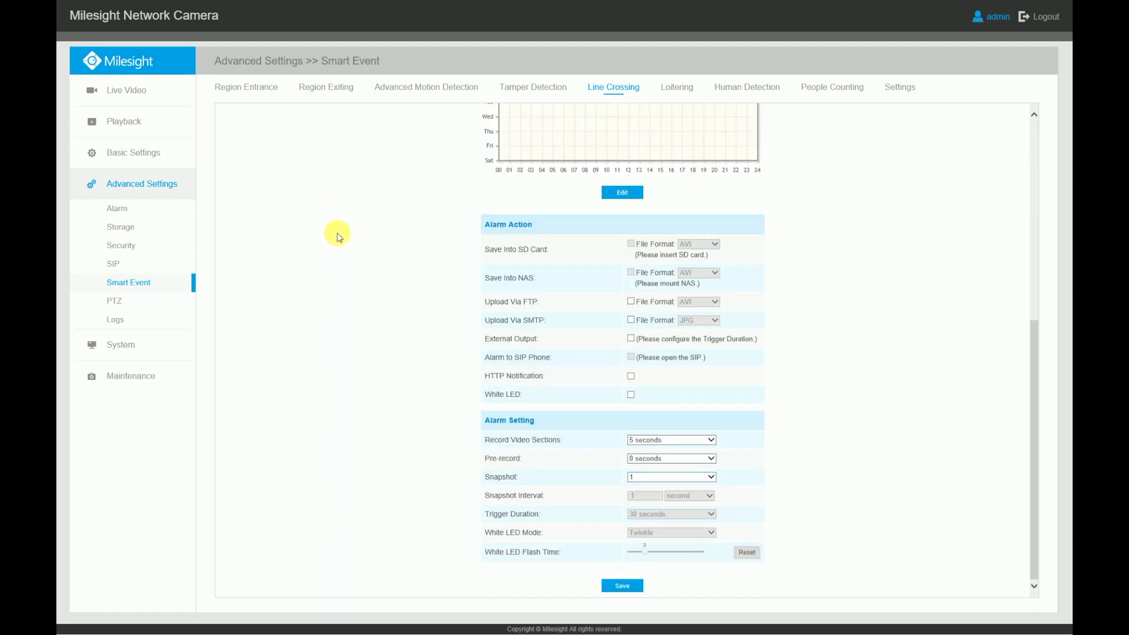
pyautogui.scroll(1, 339, 235)
pyautogui.scroll(10, 339, 235)
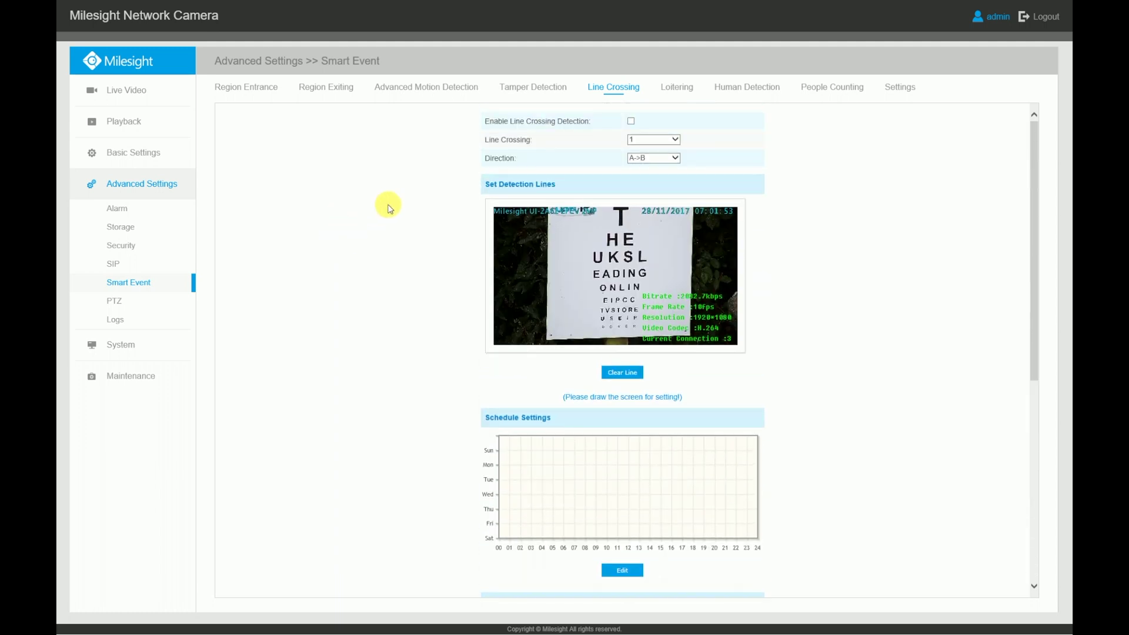
# Step: Review the Loitering settings: detection off, 7 s minimum loitering time
pyautogui.click(683, 92)
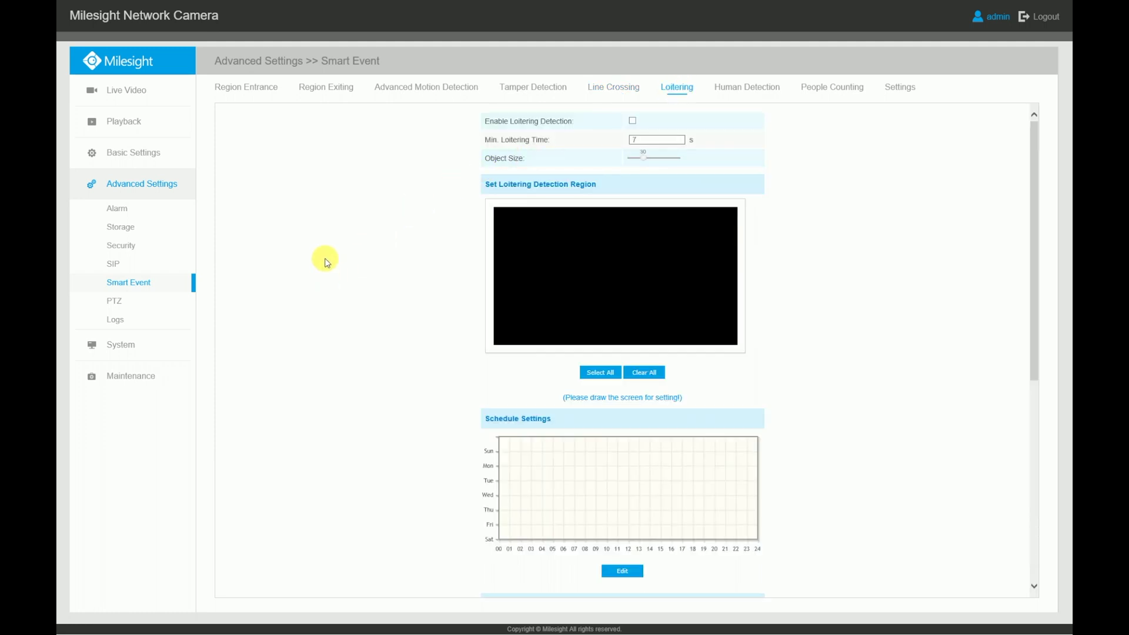
pyautogui.scroll(-6, 327, 262)
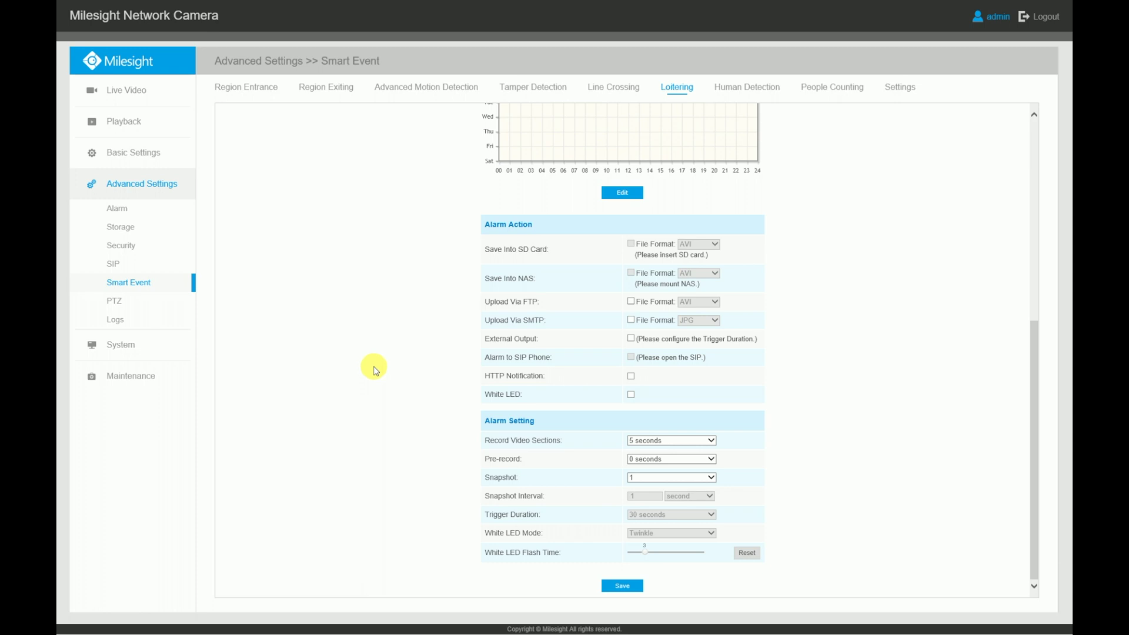
pyautogui.scroll(6, 375, 371)
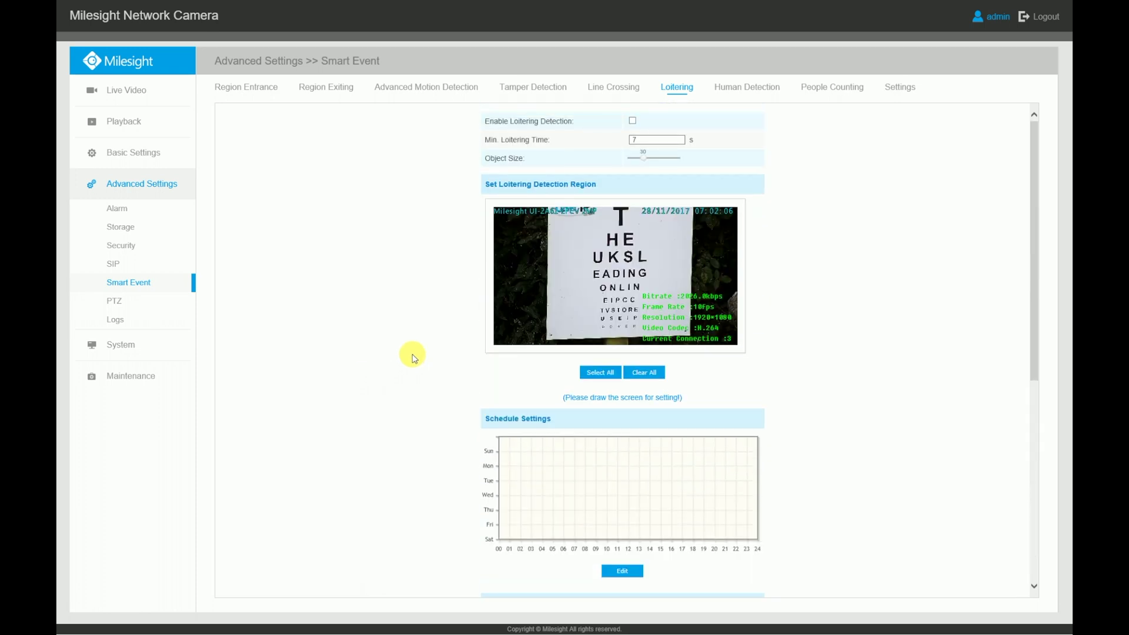
# Step: Review Human Detection, then show People Counting, which requires human detection enabled
pyautogui.click(757, 94)
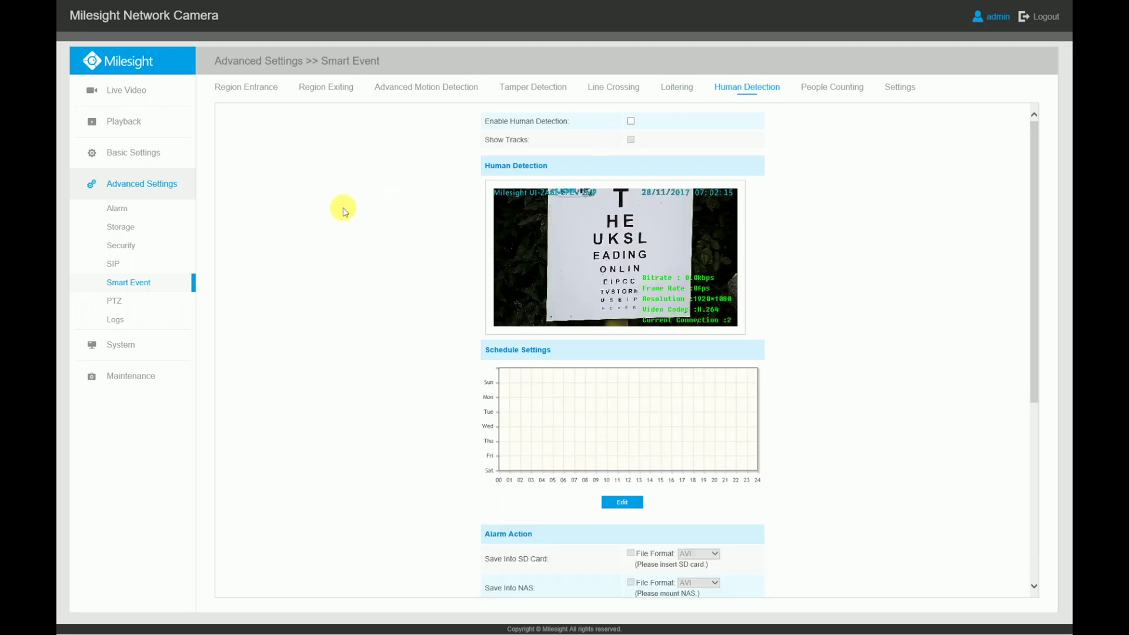
pyautogui.scroll(-3, 344, 212)
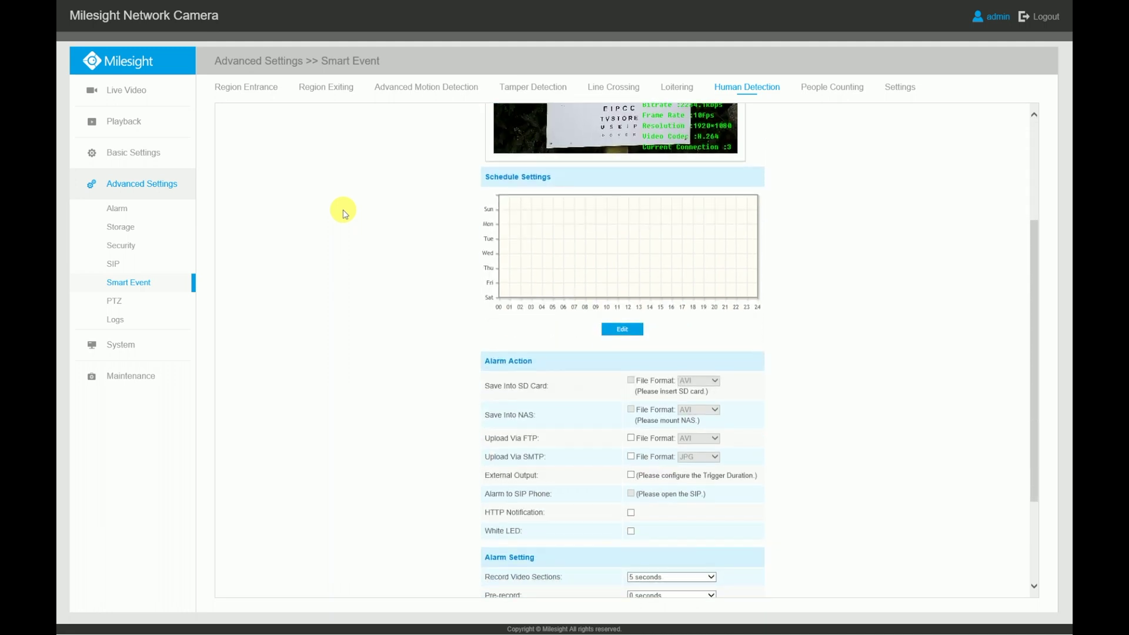
pyautogui.scroll(-1, 346, 214)
pyautogui.scroll(-1, 343, 211)
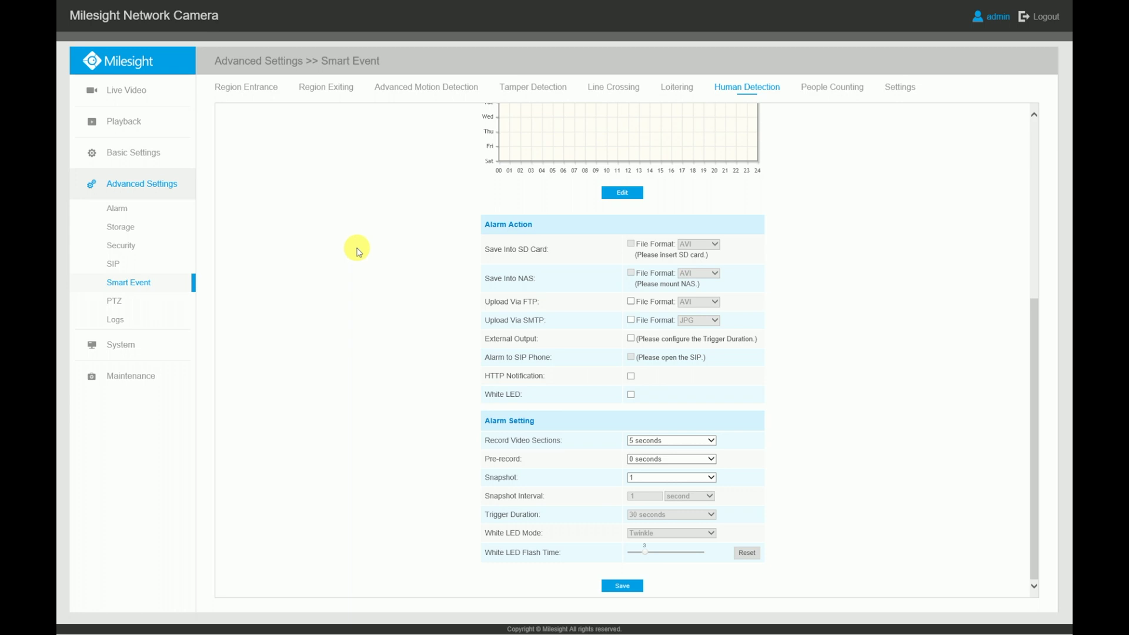
pyautogui.scroll(5, 357, 250)
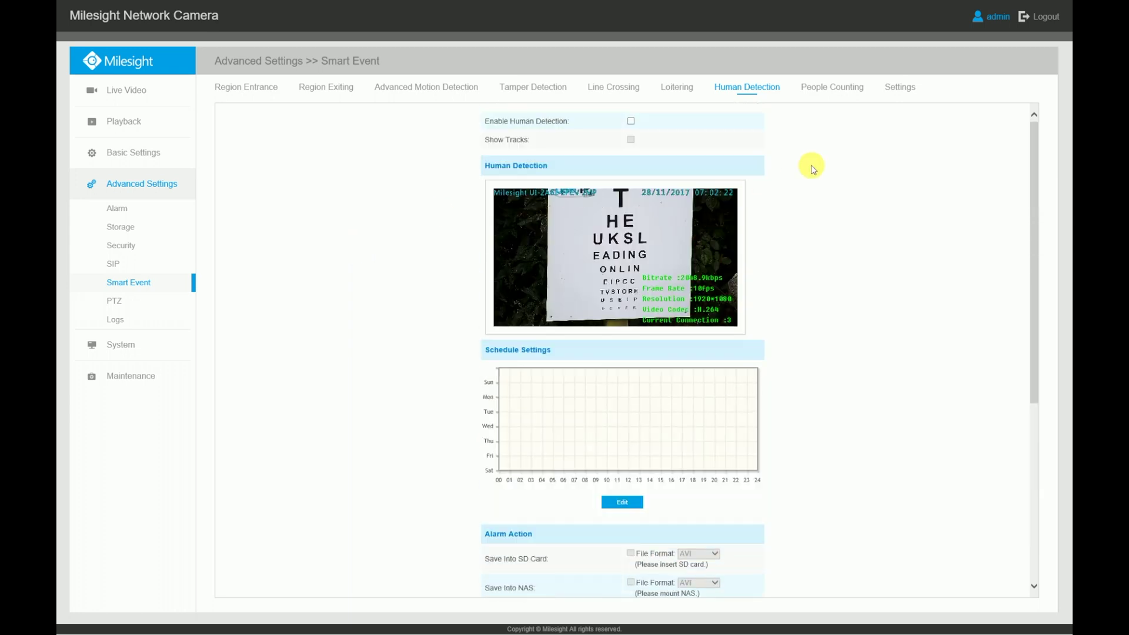
pyautogui.click(847, 87)
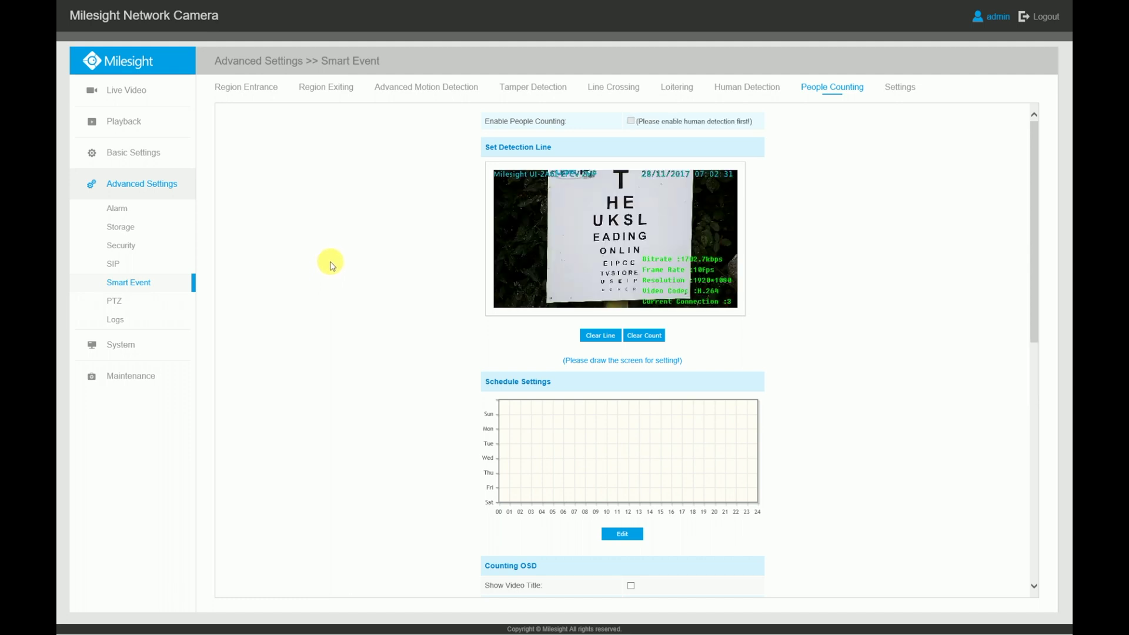
pyautogui.scroll(-9, 333, 265)
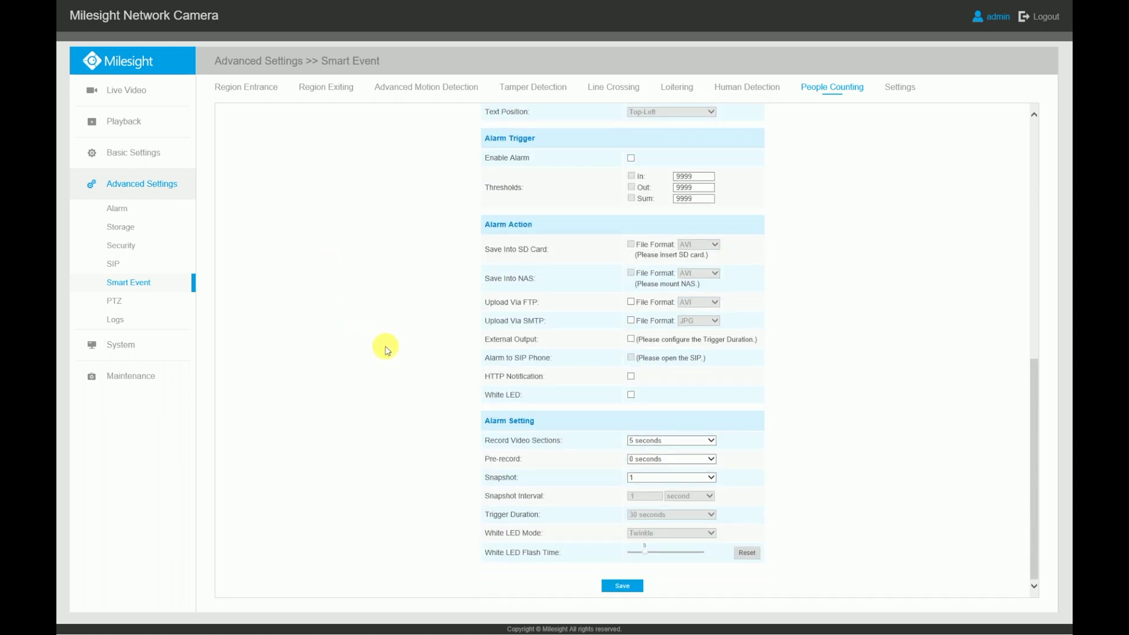
pyautogui.scroll(3, 387, 350)
pyautogui.scroll(7, 386, 350)
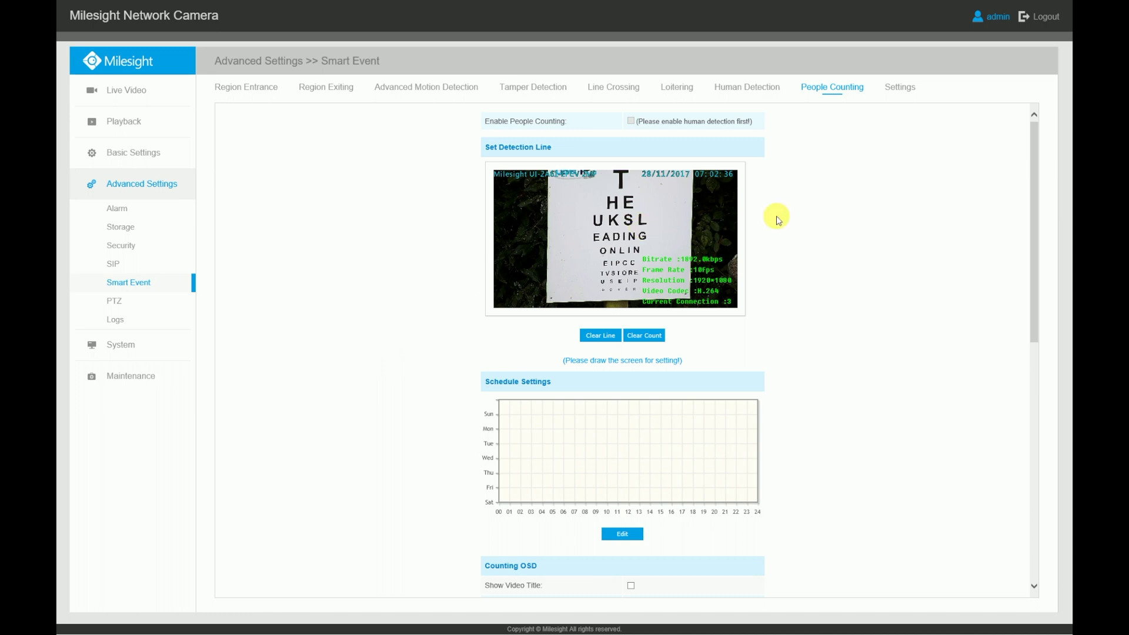
# Step: In Smart Event analysis Settings, keep 10fps processing and set Scenario Mode to Outdoor
pyautogui.click(907, 87)
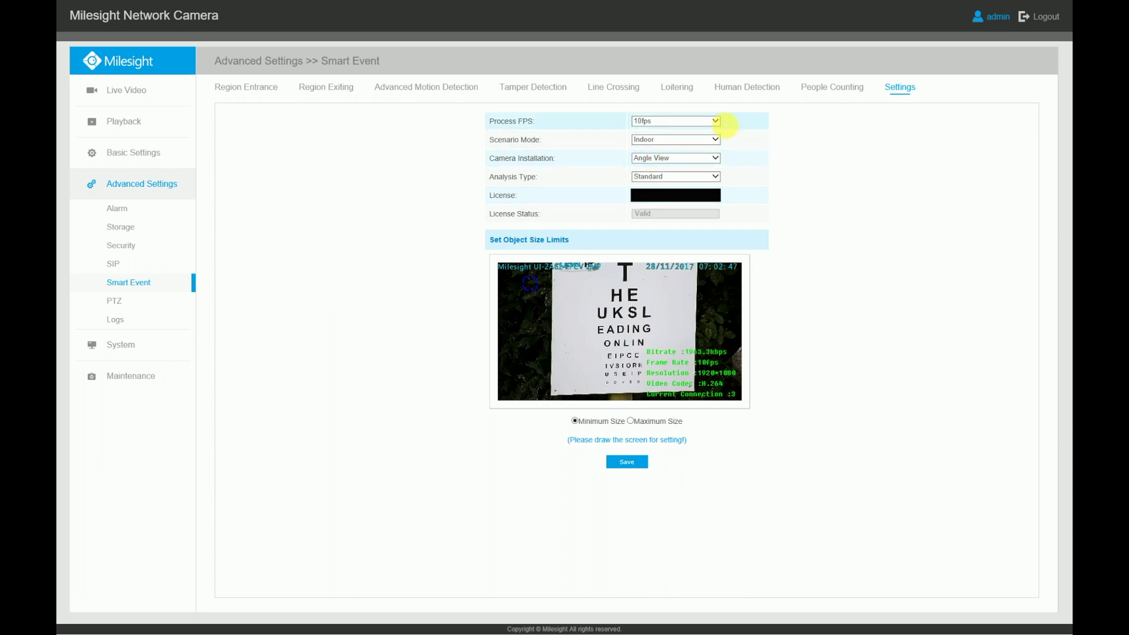
pyautogui.click(717, 122)
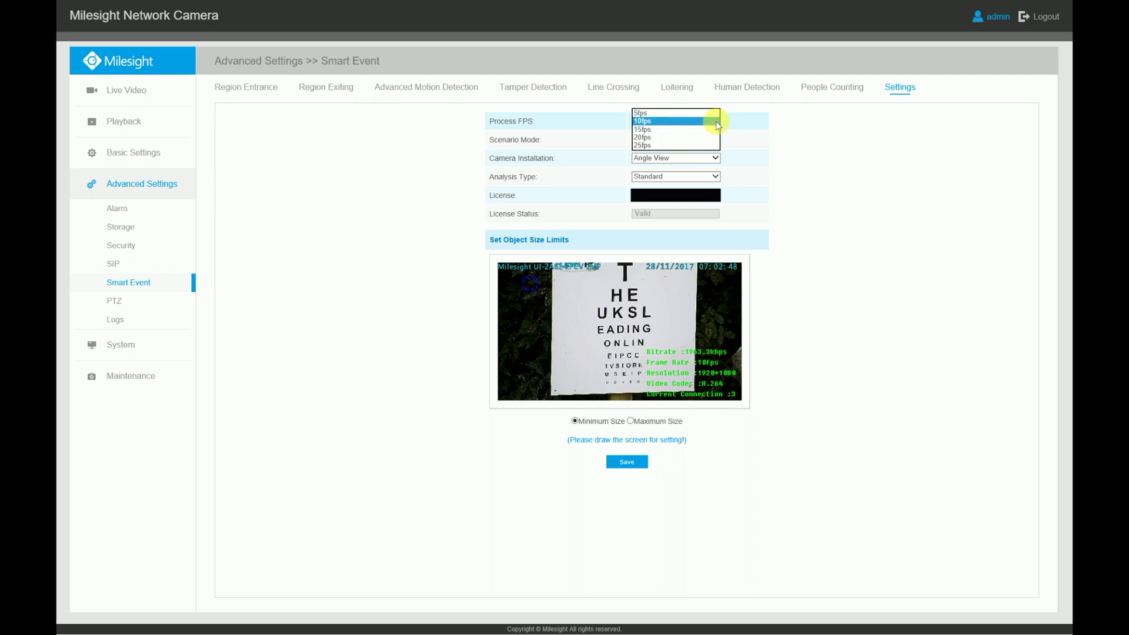
pyautogui.click(716, 122)
pyautogui.click(717, 140)
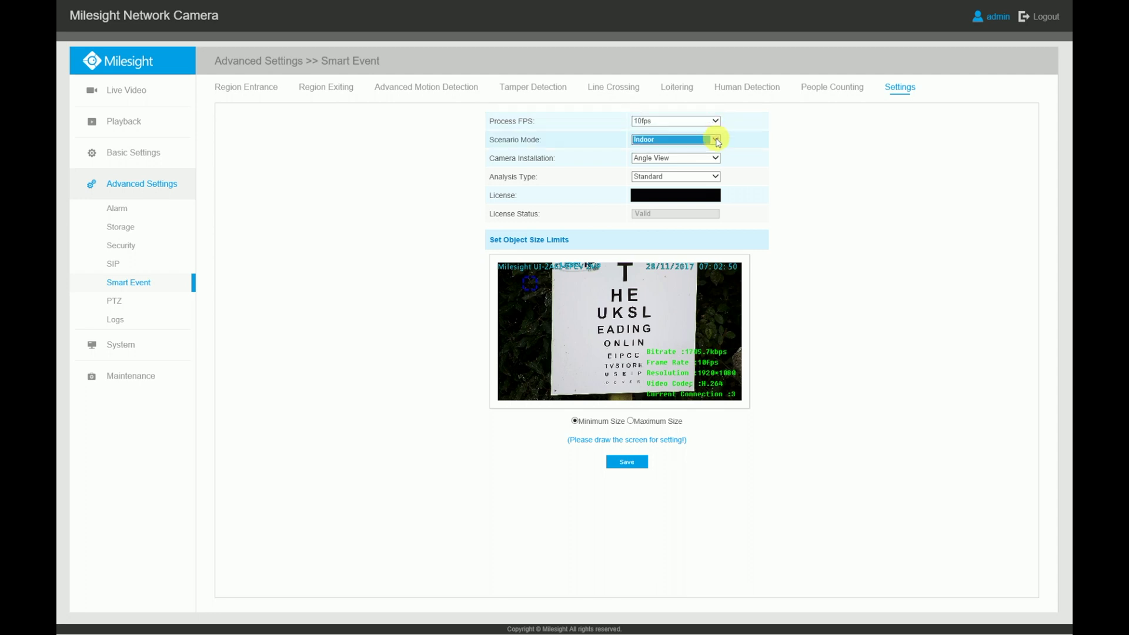
pyautogui.click(717, 140)
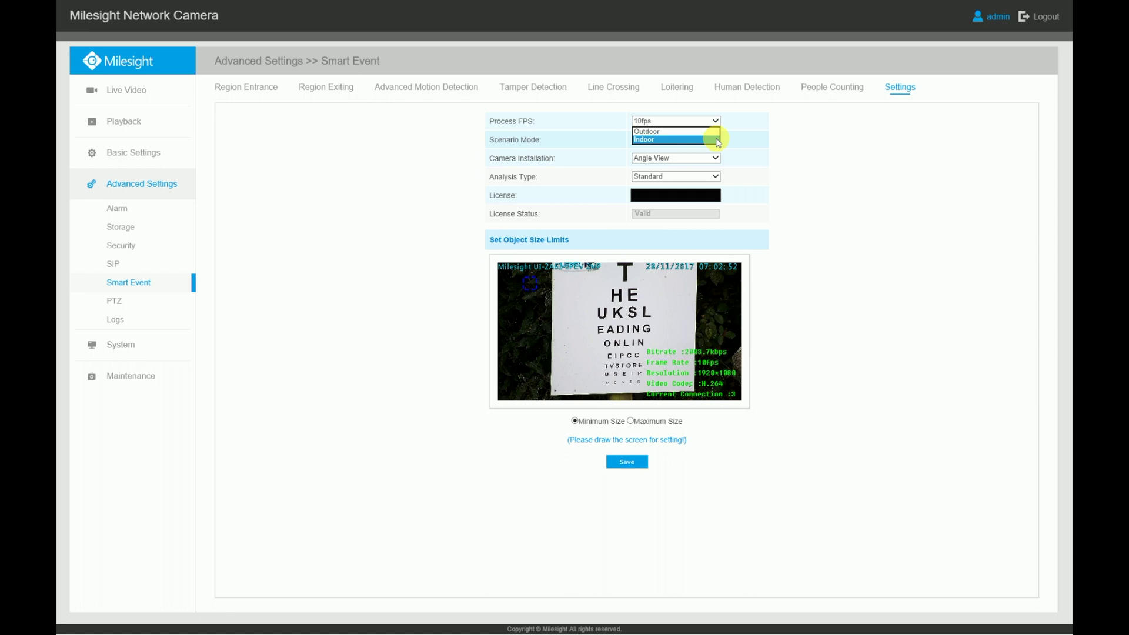
pyautogui.click(714, 132)
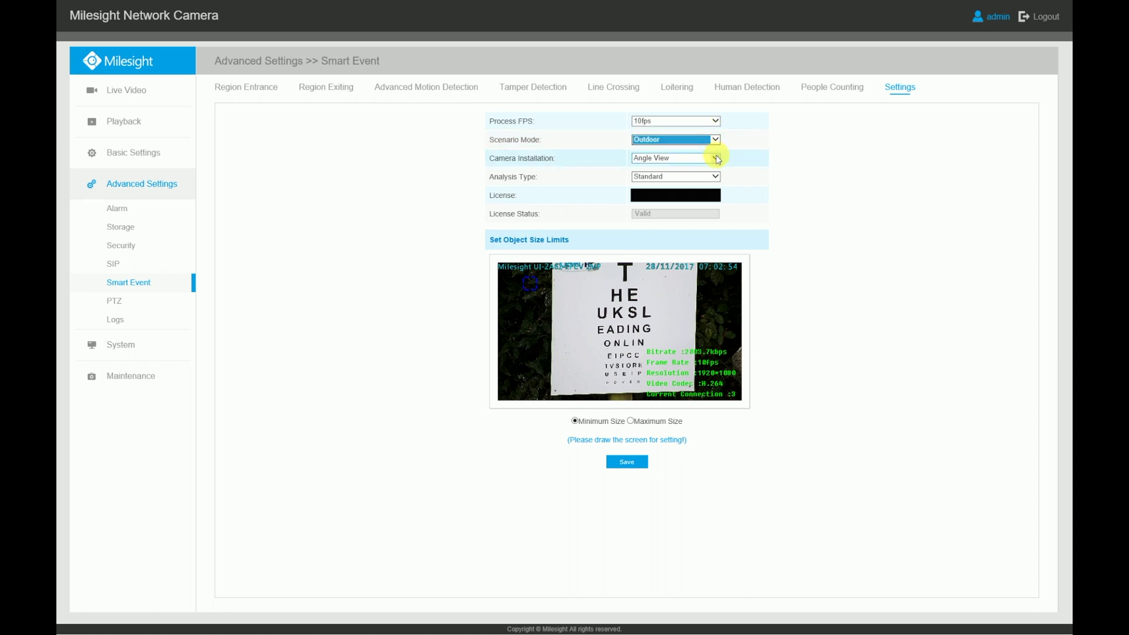
# Step: Keep Angle View camera installation and Standard analysis type
pyautogui.click(717, 158)
pyautogui.click(717, 159)
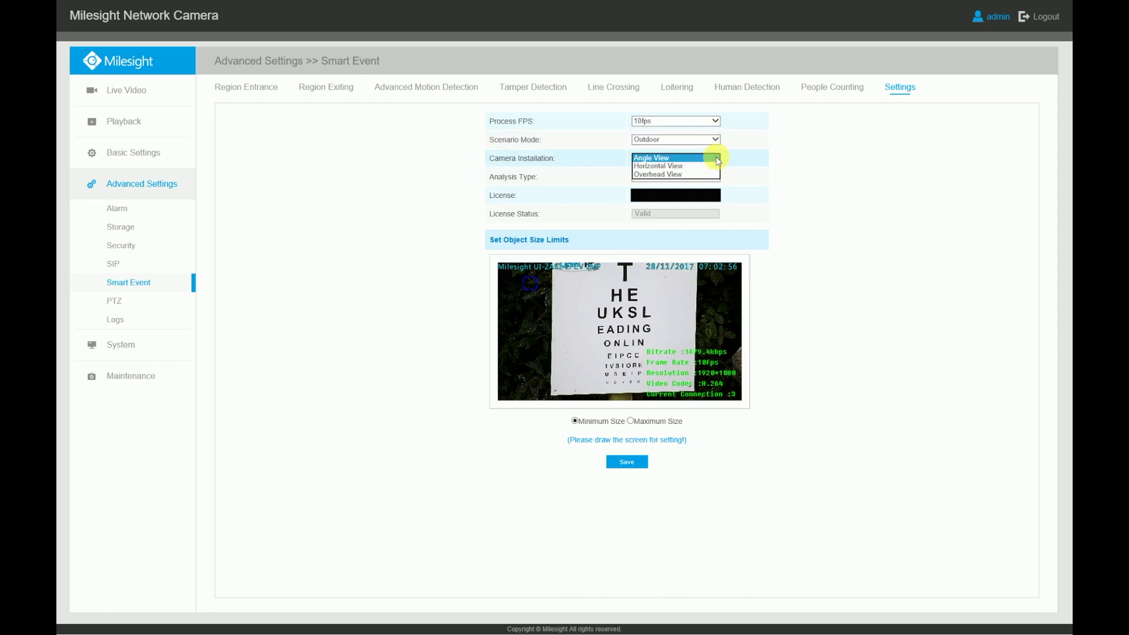
pyautogui.click(717, 158)
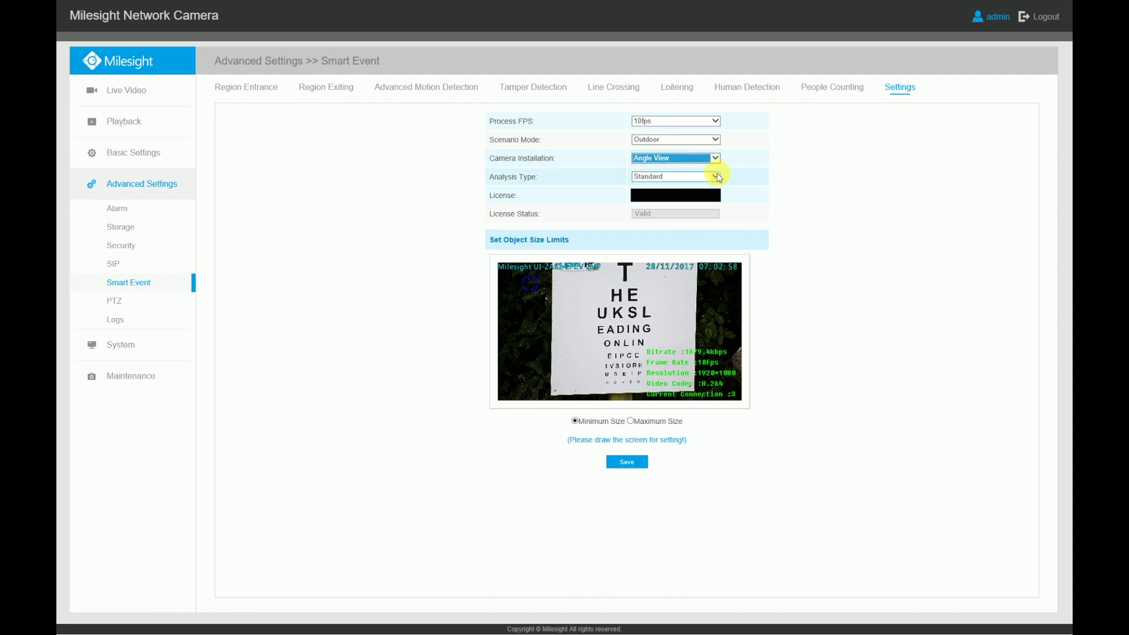
pyautogui.click(717, 176)
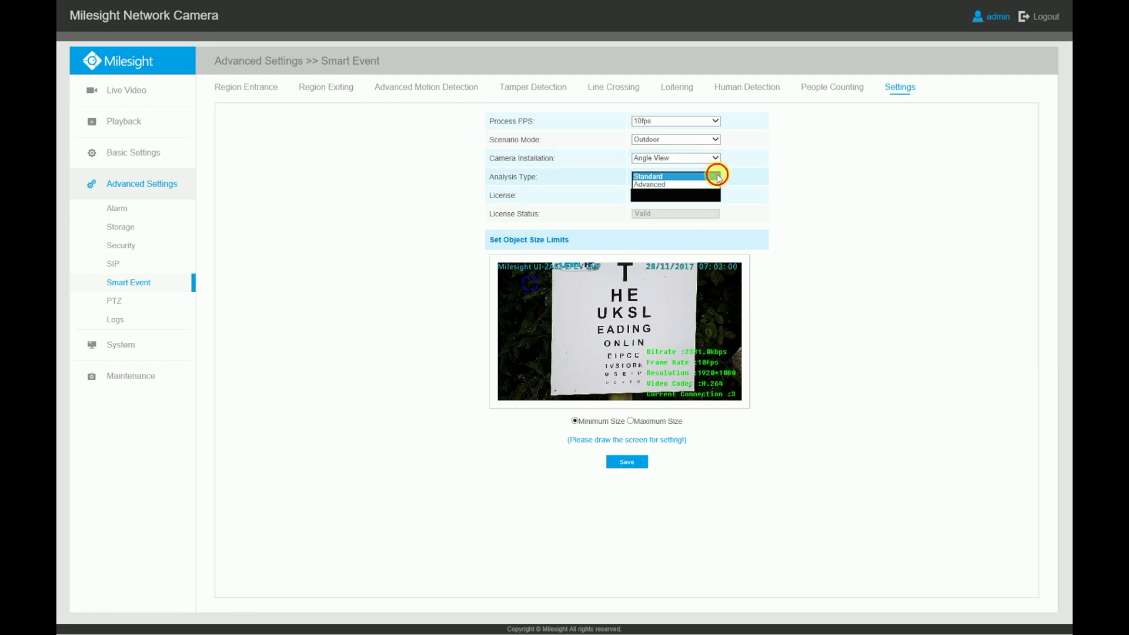
pyautogui.click(711, 176)
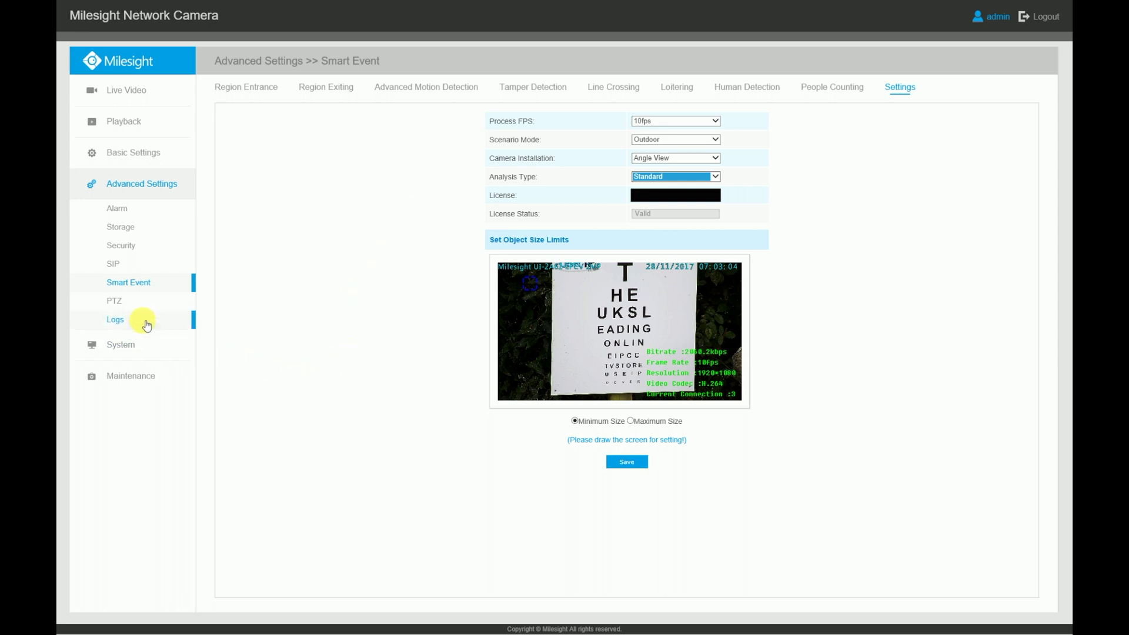
pyautogui.click(133, 305)
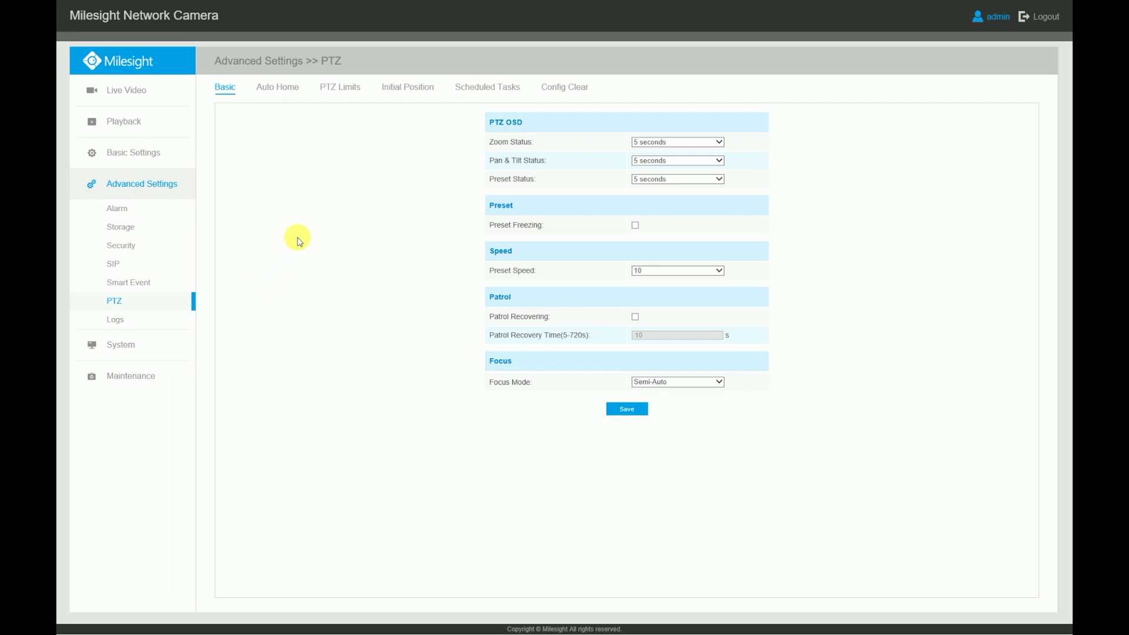
# Step: Keep preset speed 10 and 5 s zoom, pan/tilt, preset statuses; set Semi-Auto focus
pyautogui.click(718, 272)
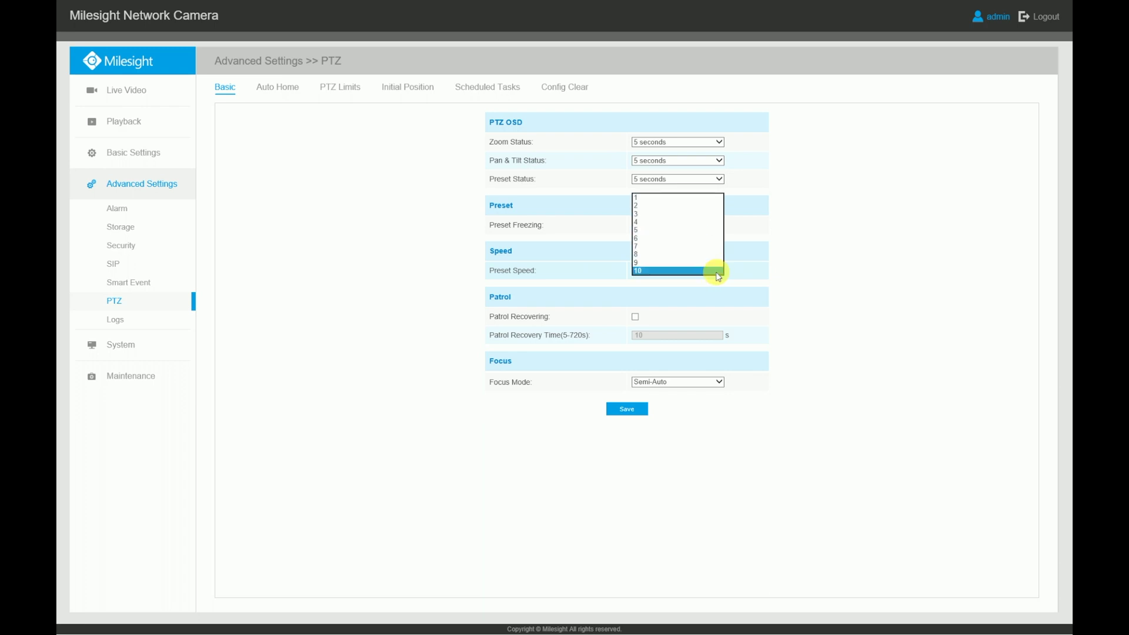
pyautogui.click(718, 272)
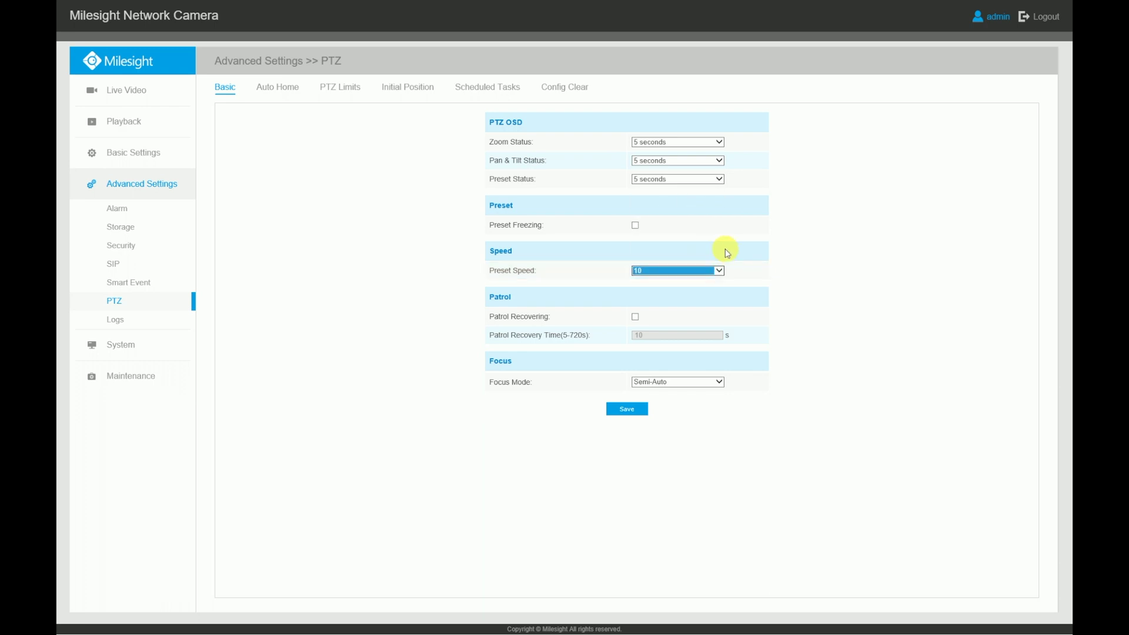
pyautogui.click(717, 142)
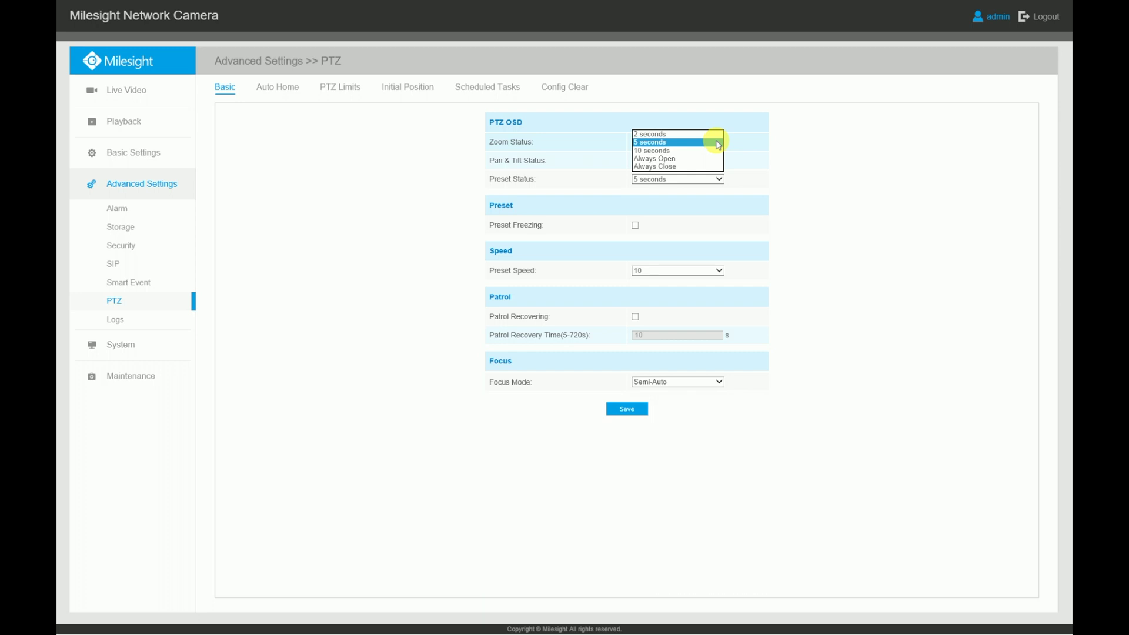
pyautogui.click(717, 143)
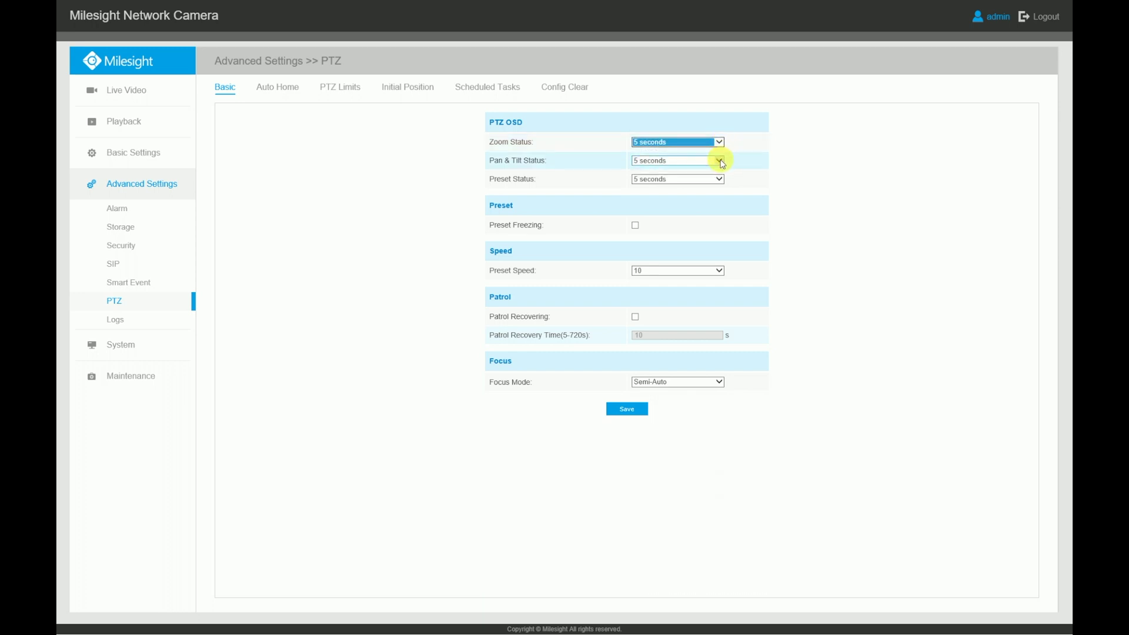
pyautogui.click(720, 161)
pyautogui.click(722, 161)
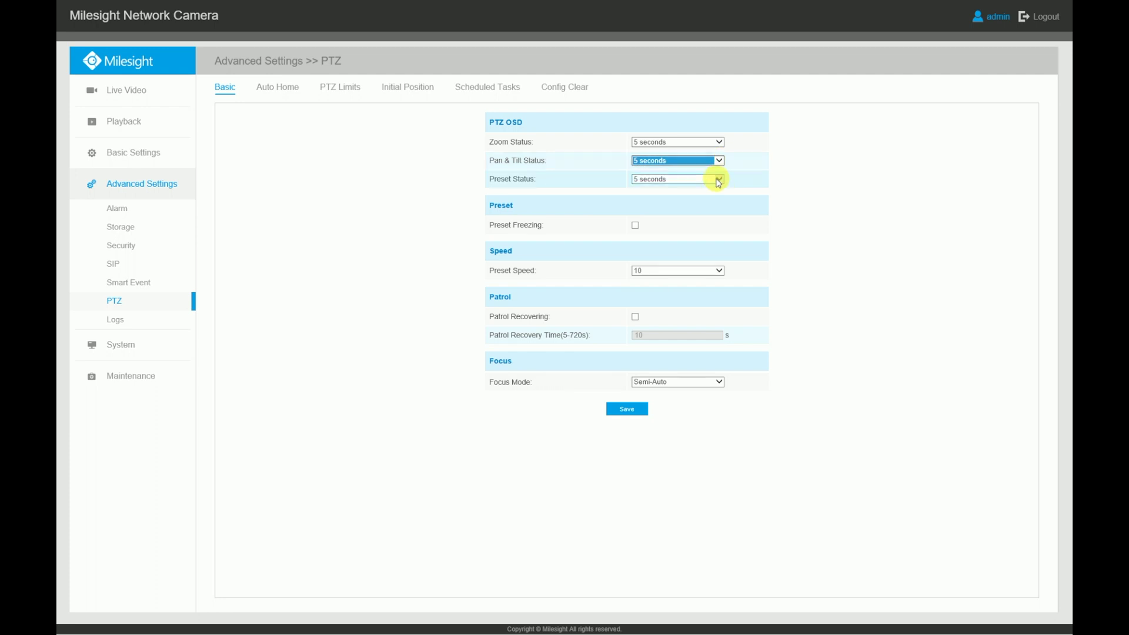
pyautogui.click(719, 180)
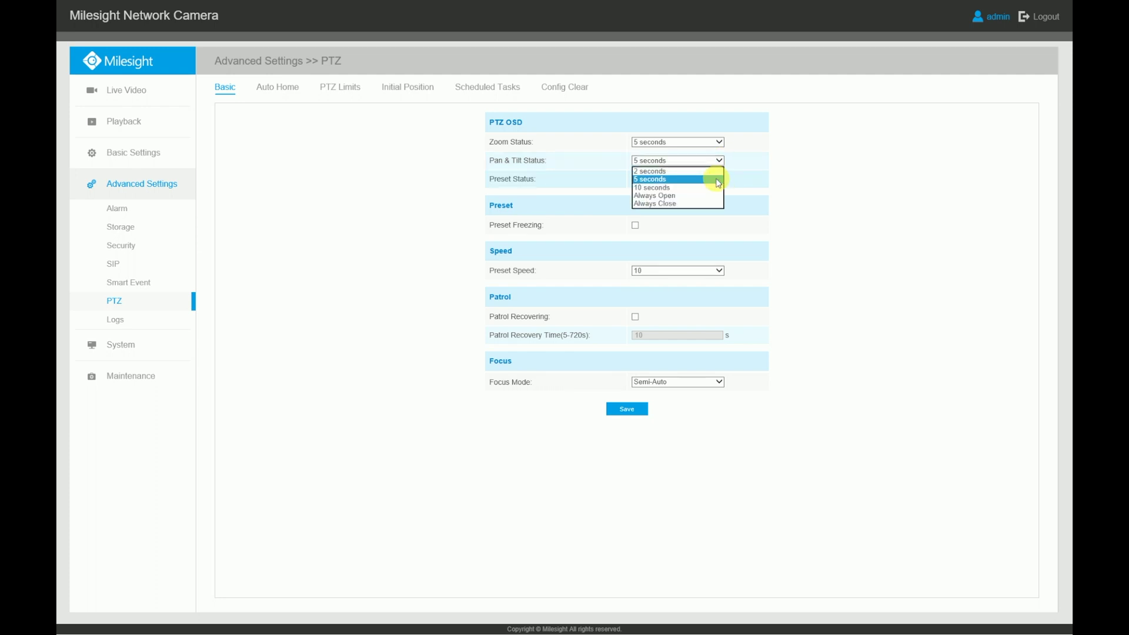
pyautogui.click(718, 179)
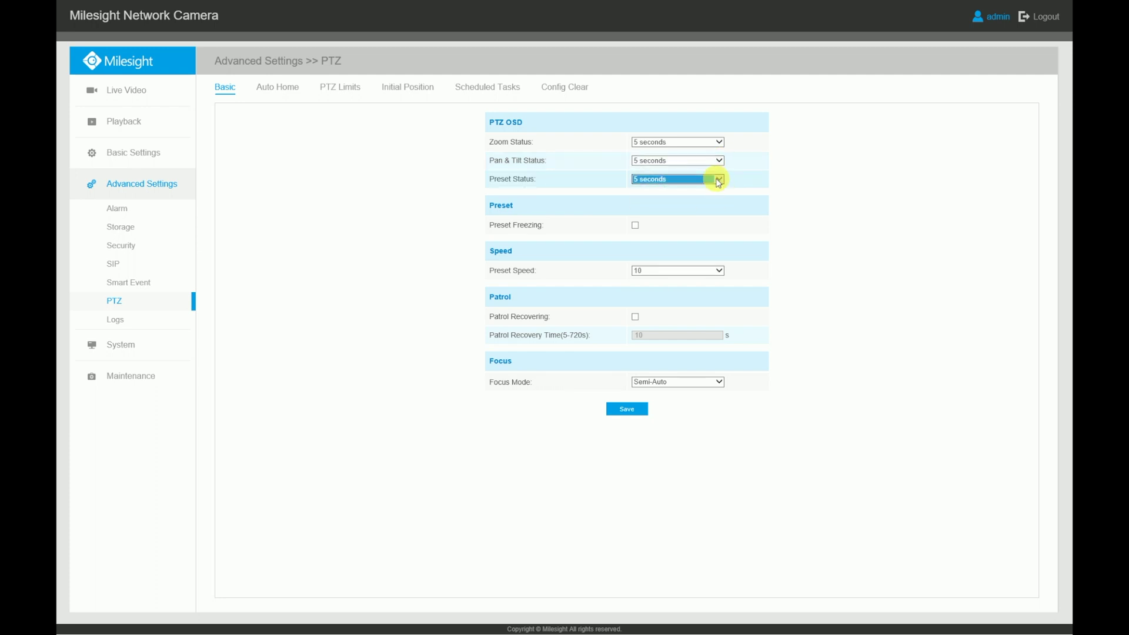
pyautogui.click(718, 382)
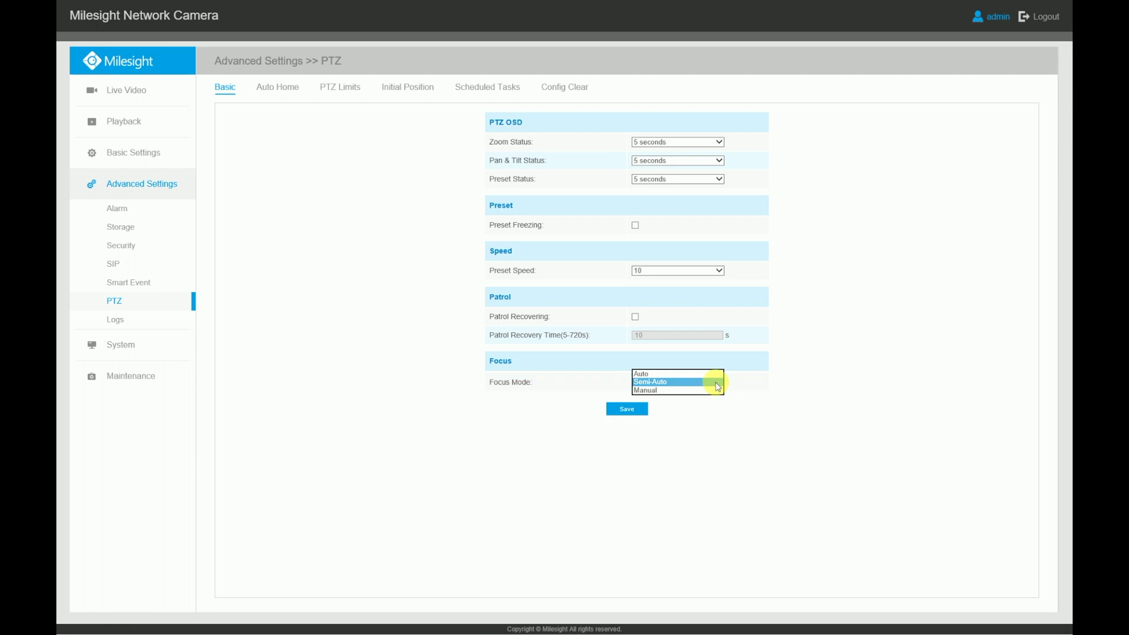
pyautogui.click(711, 382)
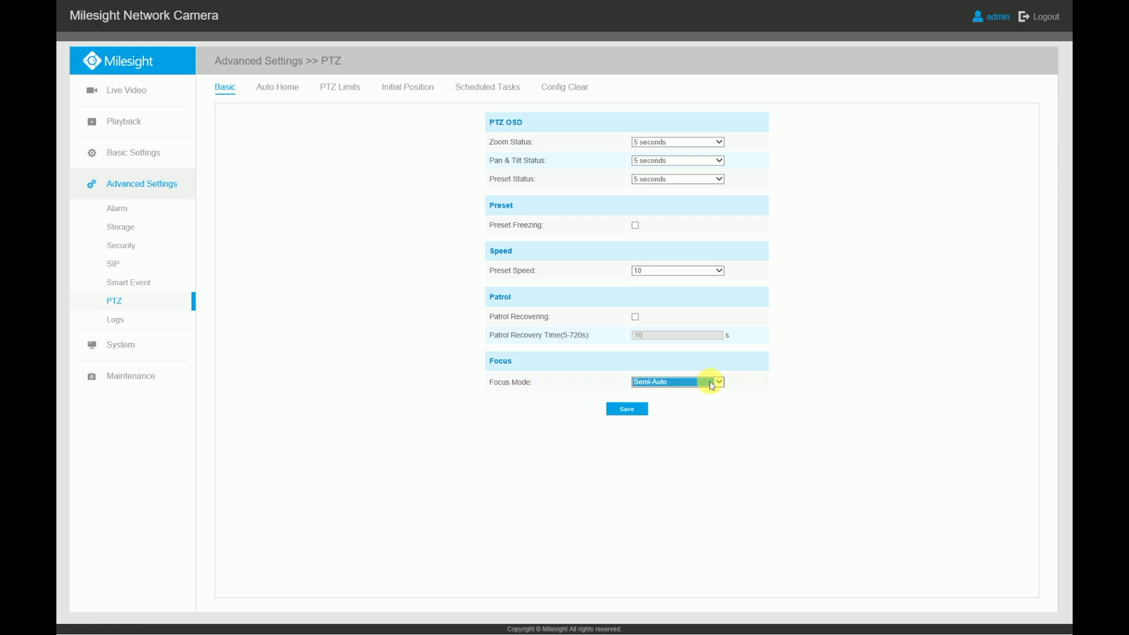
# Step: Look over Auto Home and PTZ Limits (Manual Limit), then show Initial Position with its presets
pyautogui.click(290, 92)
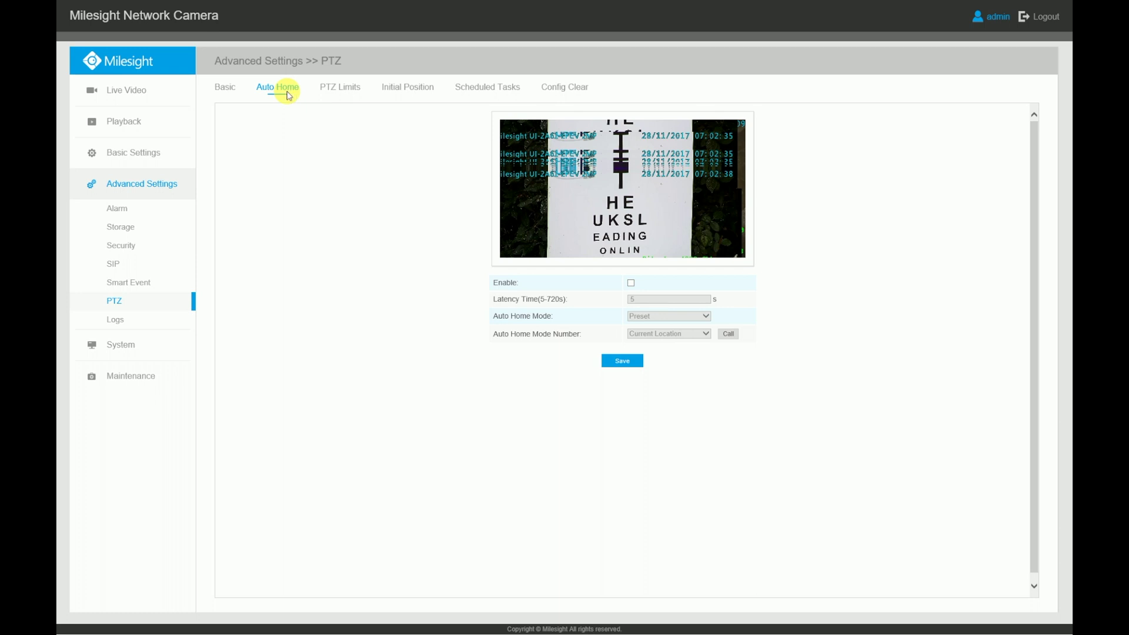
pyautogui.click(340, 88)
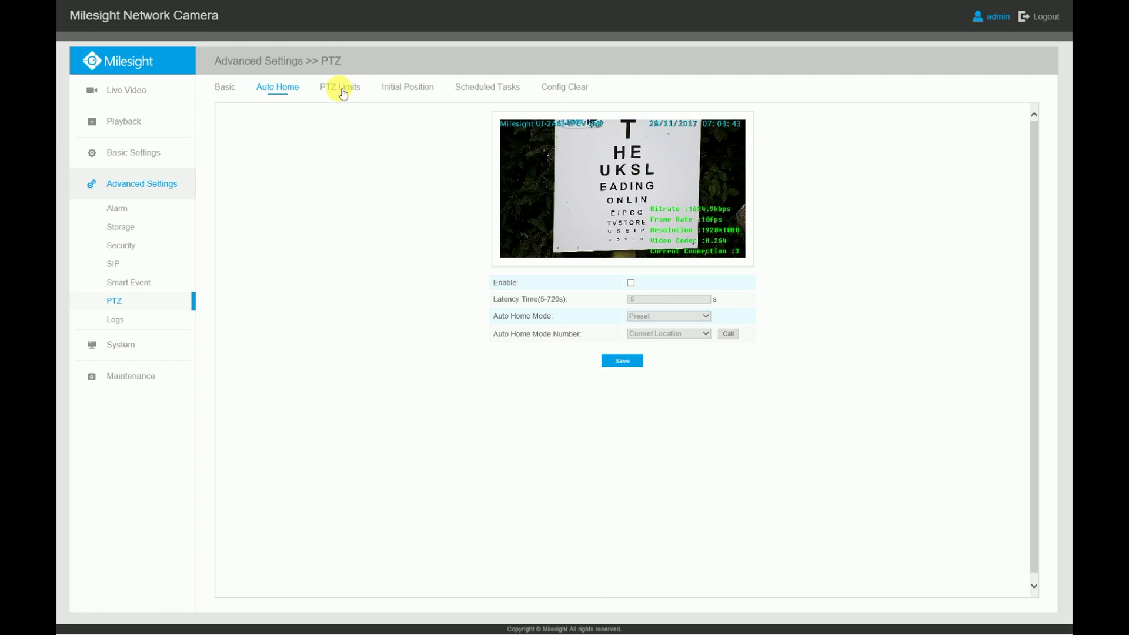
pyautogui.click(341, 88)
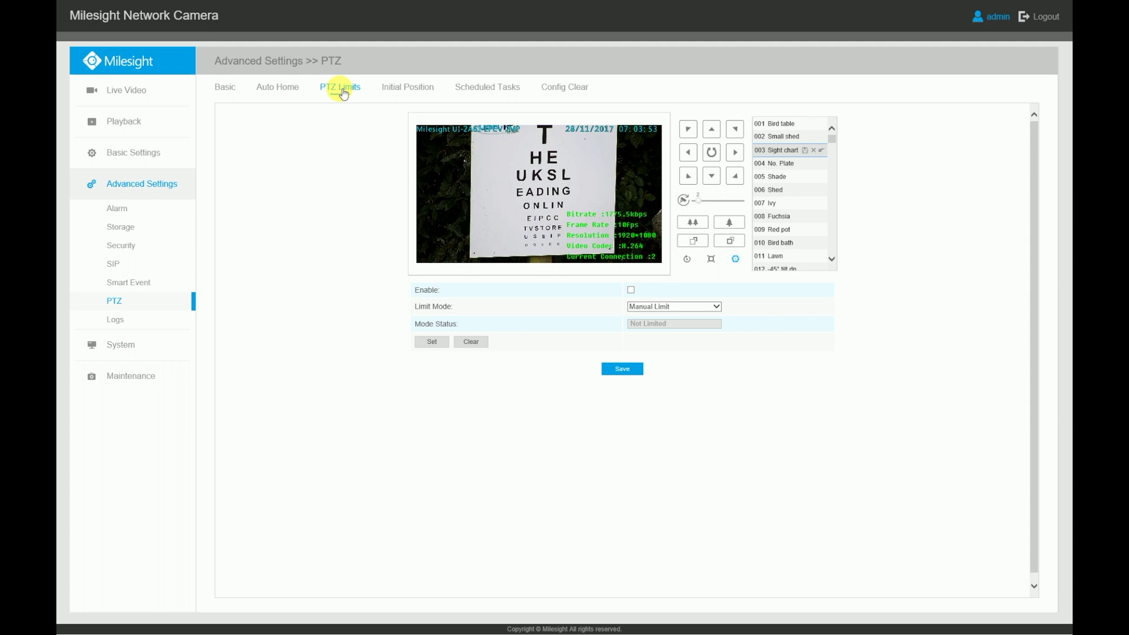
pyautogui.click(716, 307)
pyautogui.click(715, 308)
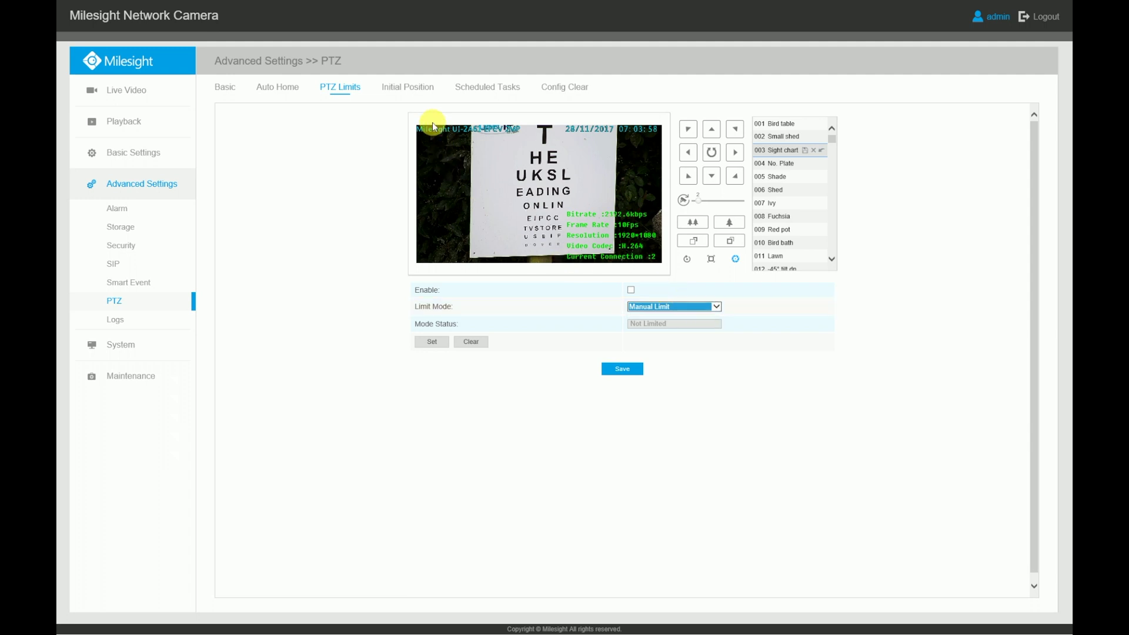
pyautogui.click(420, 92)
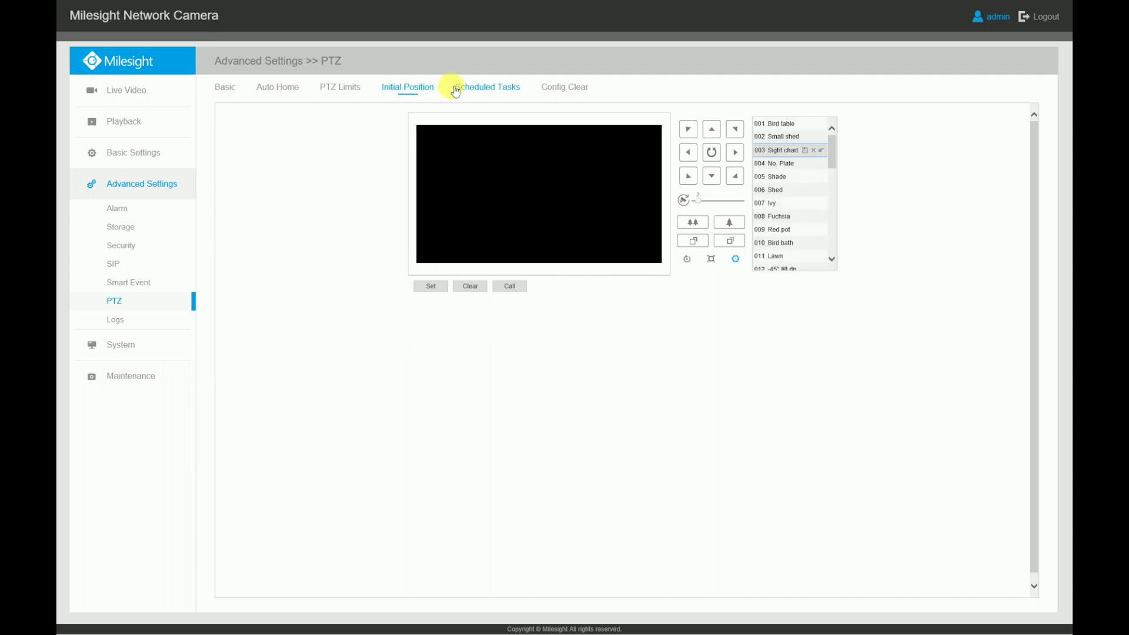
# Step: Check PTZ Scheduled Tasks (task type Close), then show the eight Config Clear options
pyautogui.click(494, 89)
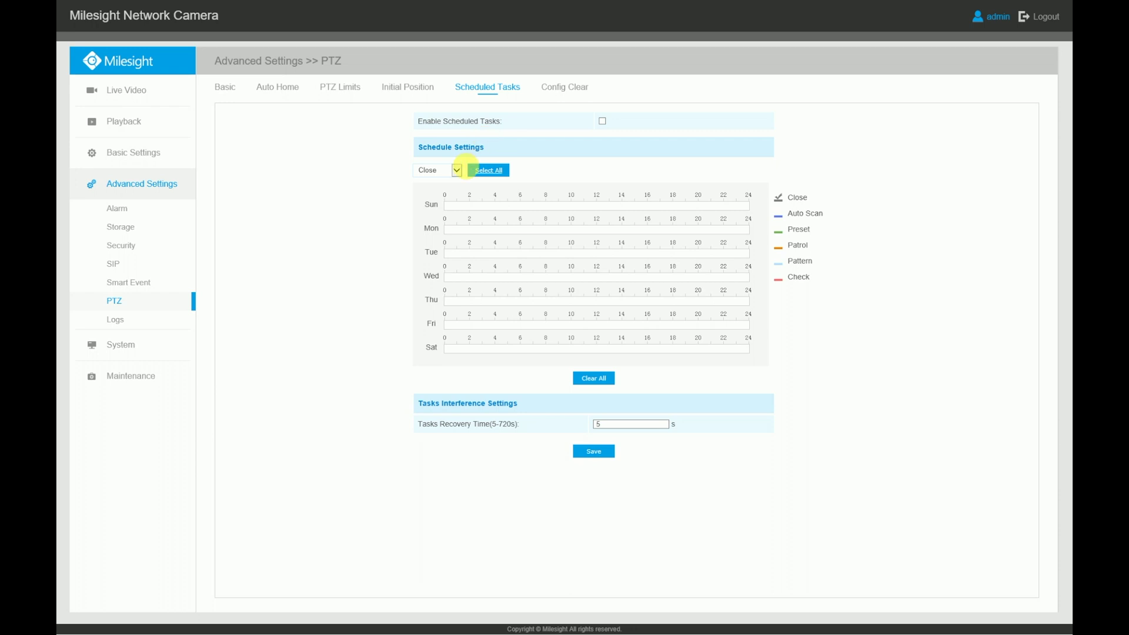
pyautogui.click(457, 171)
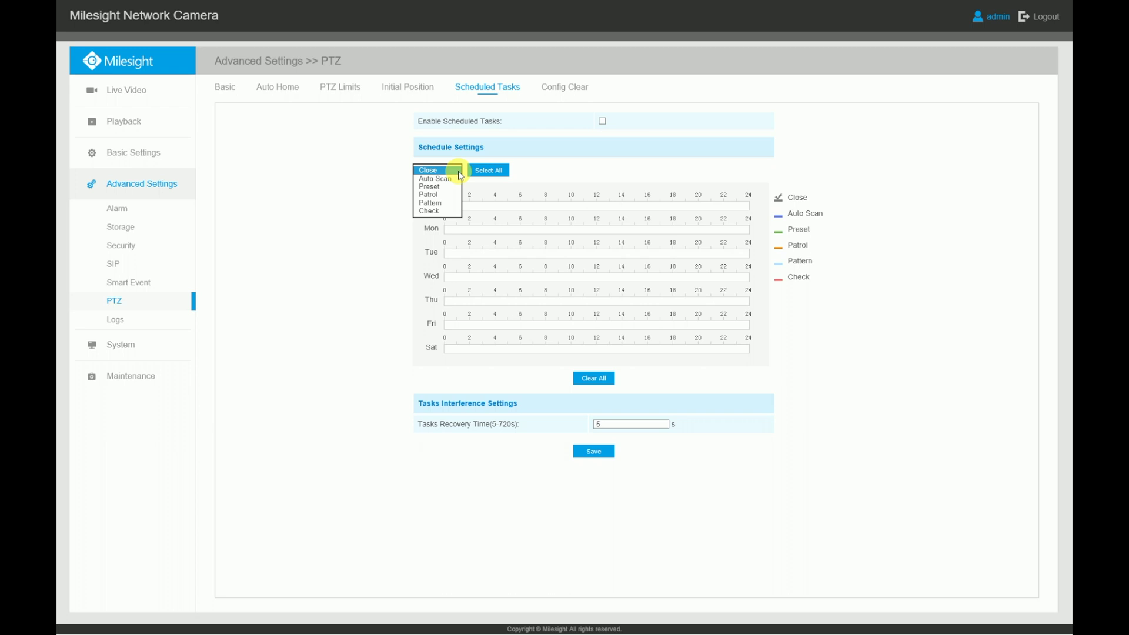
pyautogui.click(460, 175)
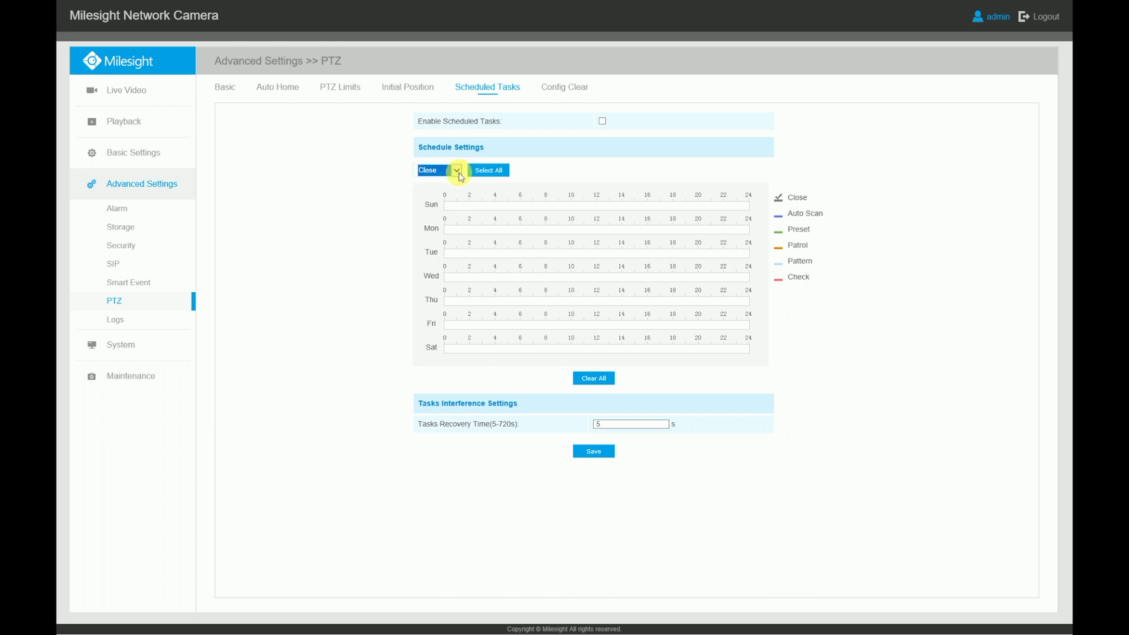
pyautogui.click(561, 87)
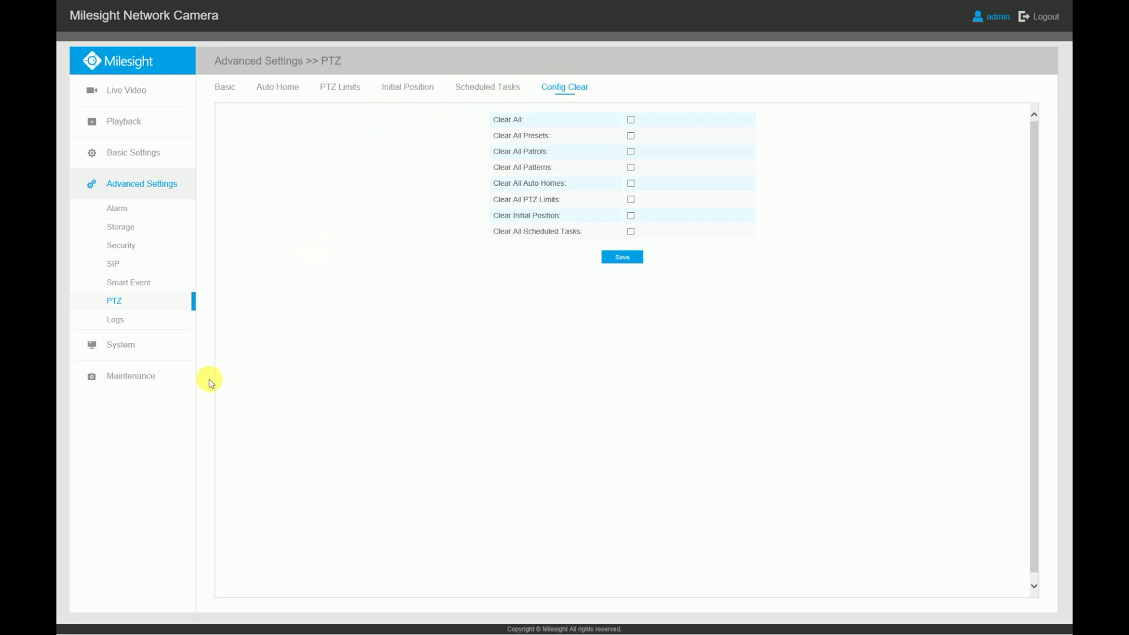
# Step: Filter the camera logs to Main Type Exception, All Types sub type, keeping Permanent save period
pyautogui.click(124, 325)
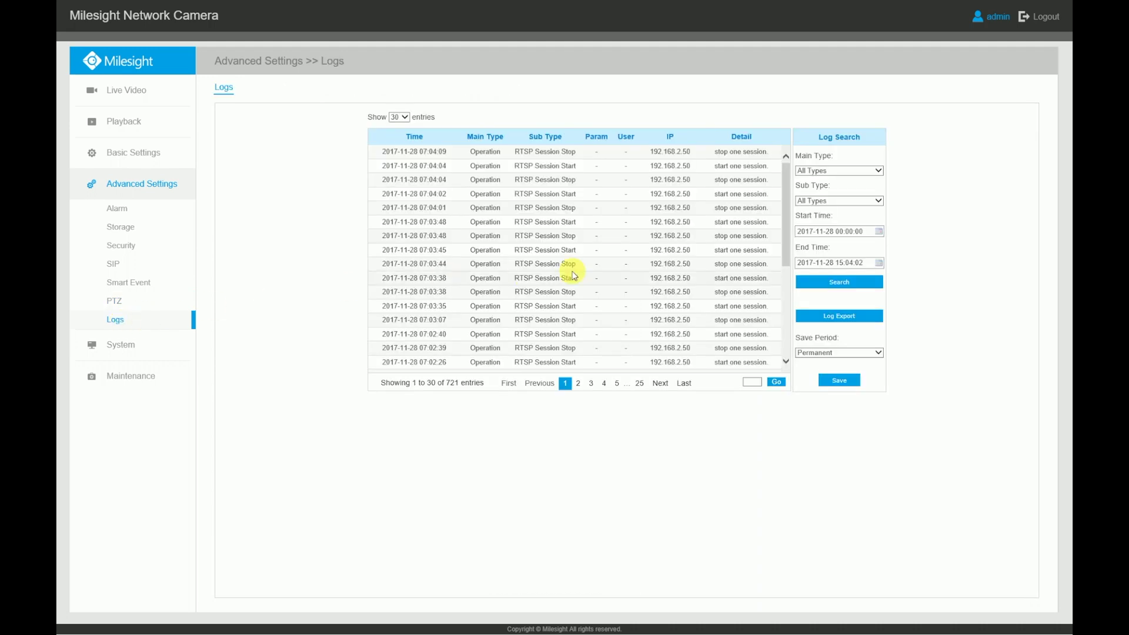
pyautogui.click(879, 170)
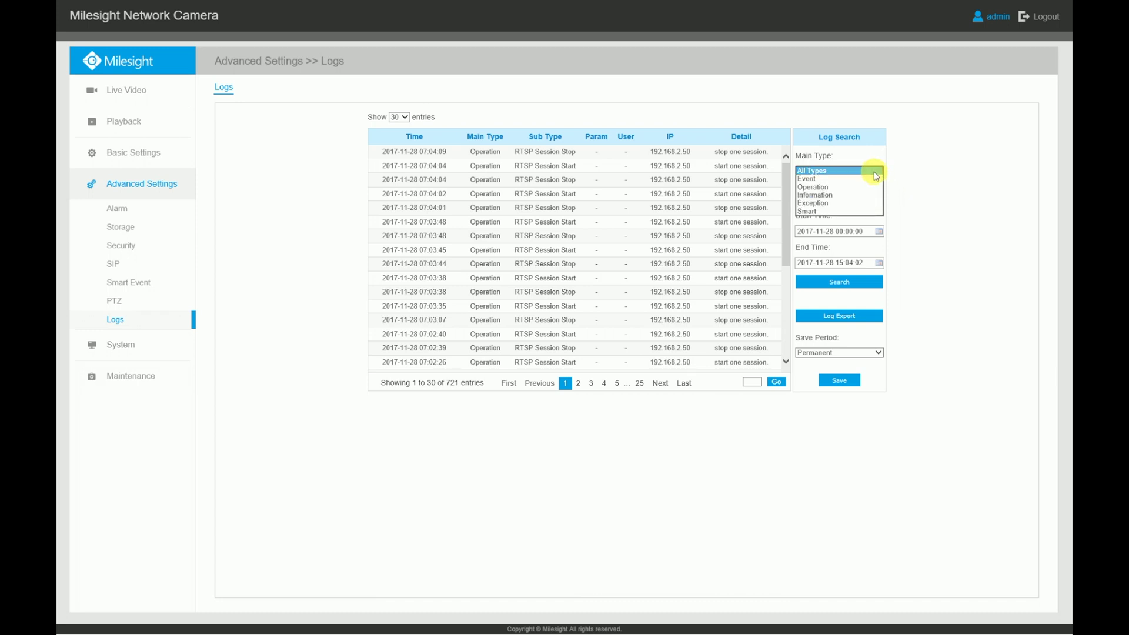
pyautogui.click(848, 203)
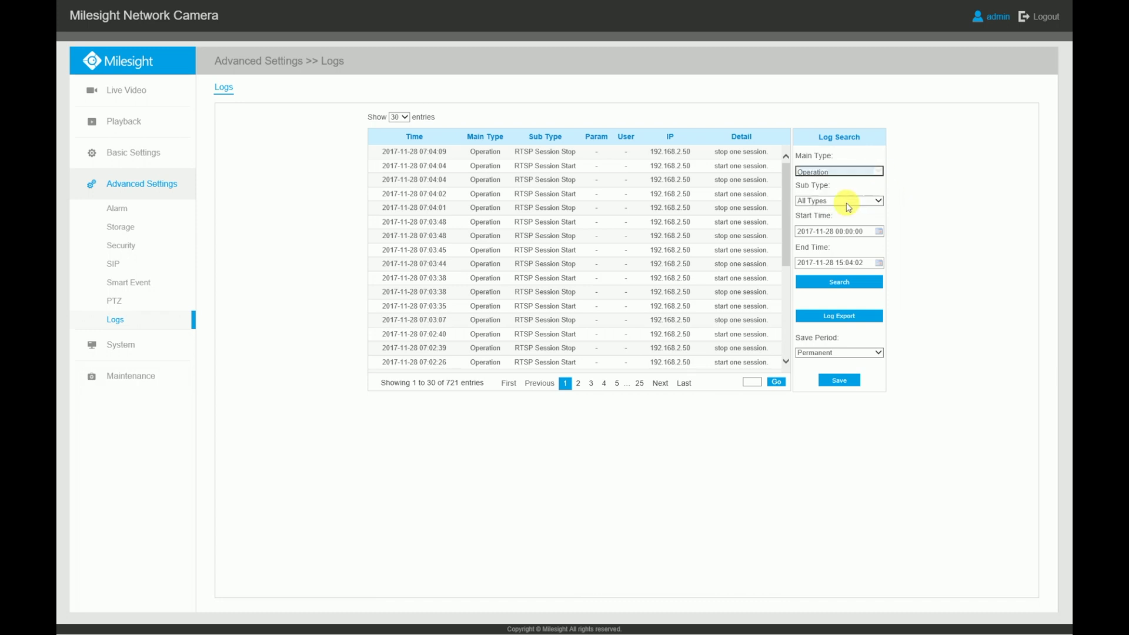
pyautogui.click(878, 201)
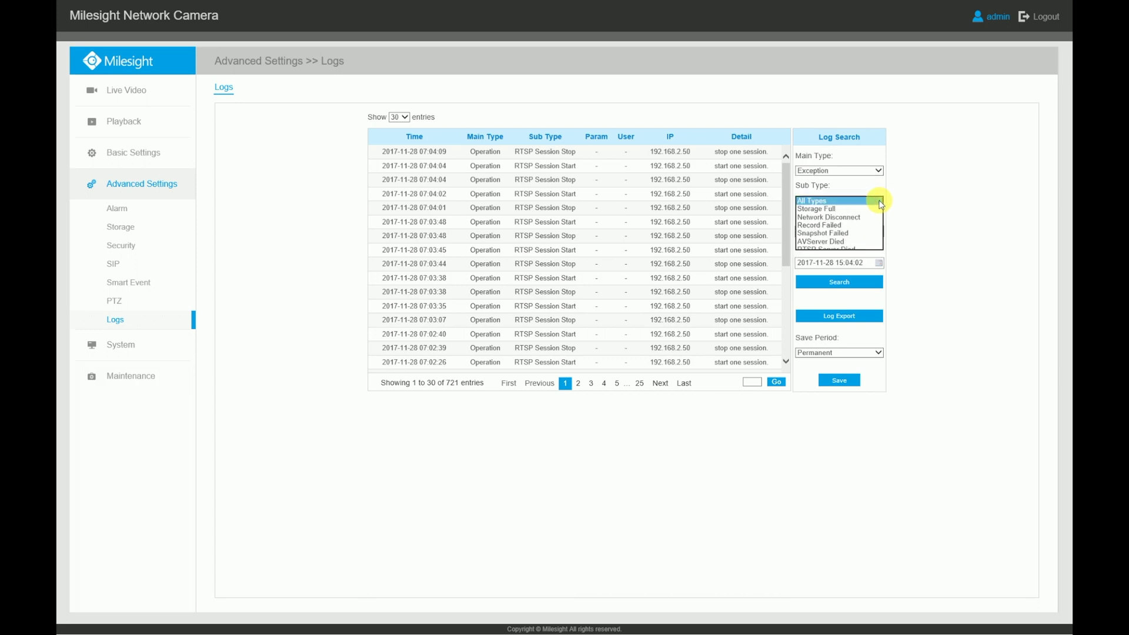
pyautogui.click(880, 203)
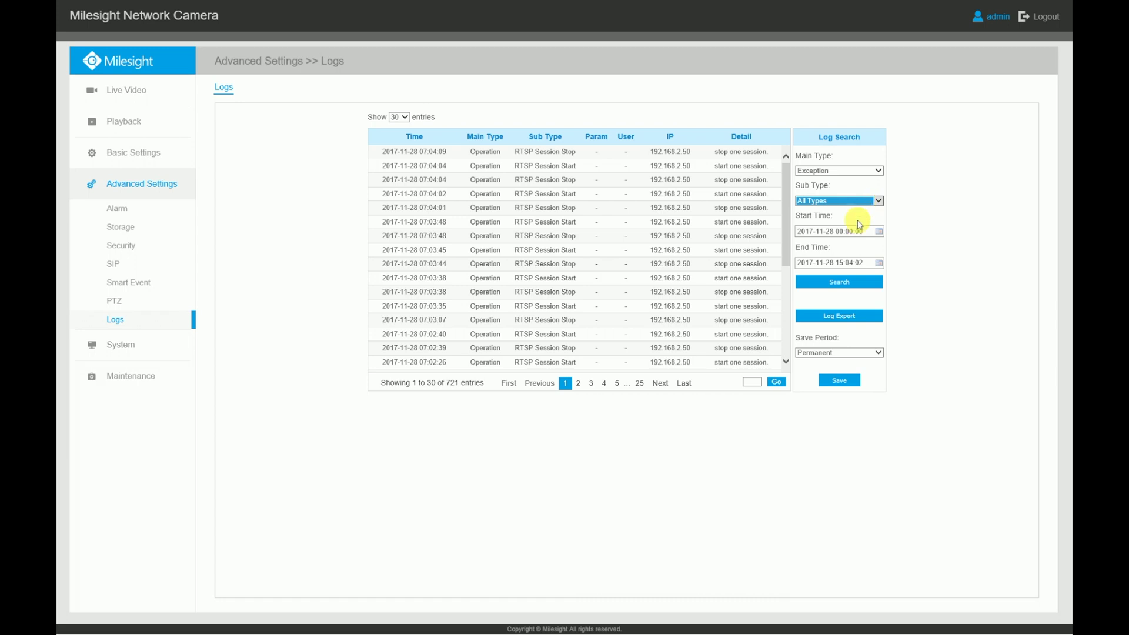
pyautogui.click(879, 354)
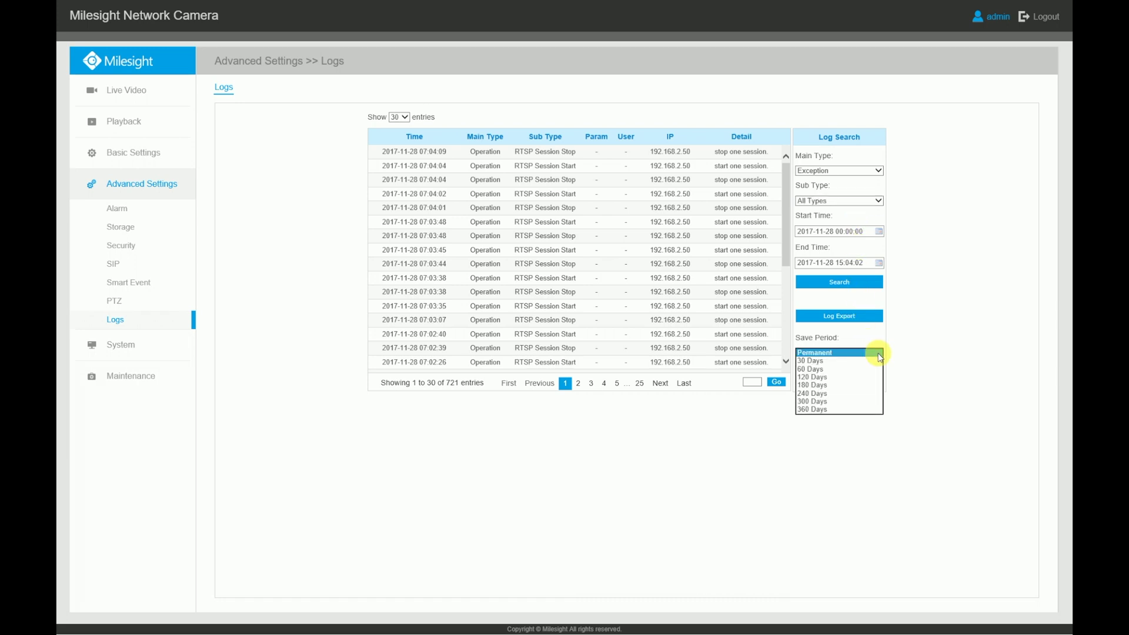
pyautogui.click(879, 354)
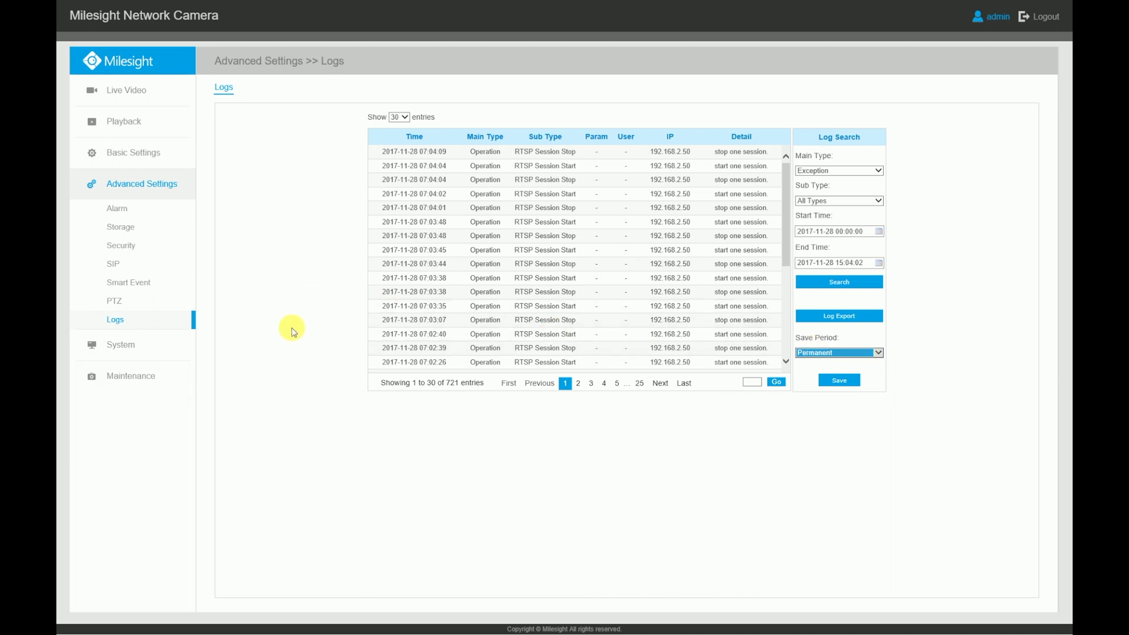
# Step: Go through System and Maintenance to the Auto Reboot settings: off, Everyday, 00:00:00
pyautogui.click(130, 347)
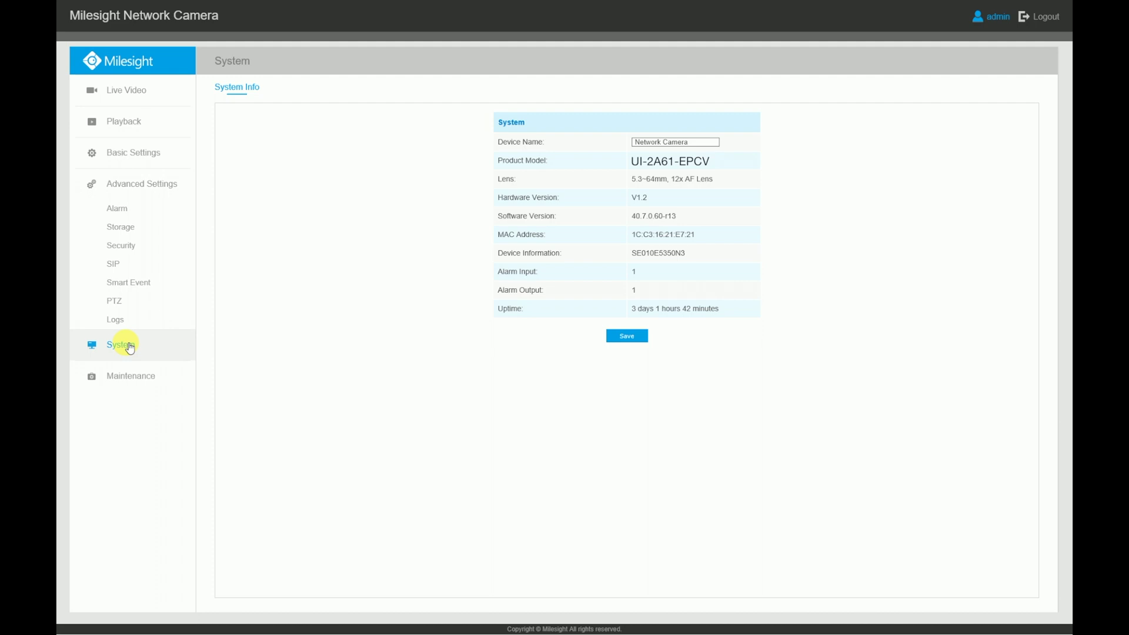
pyautogui.click(130, 377)
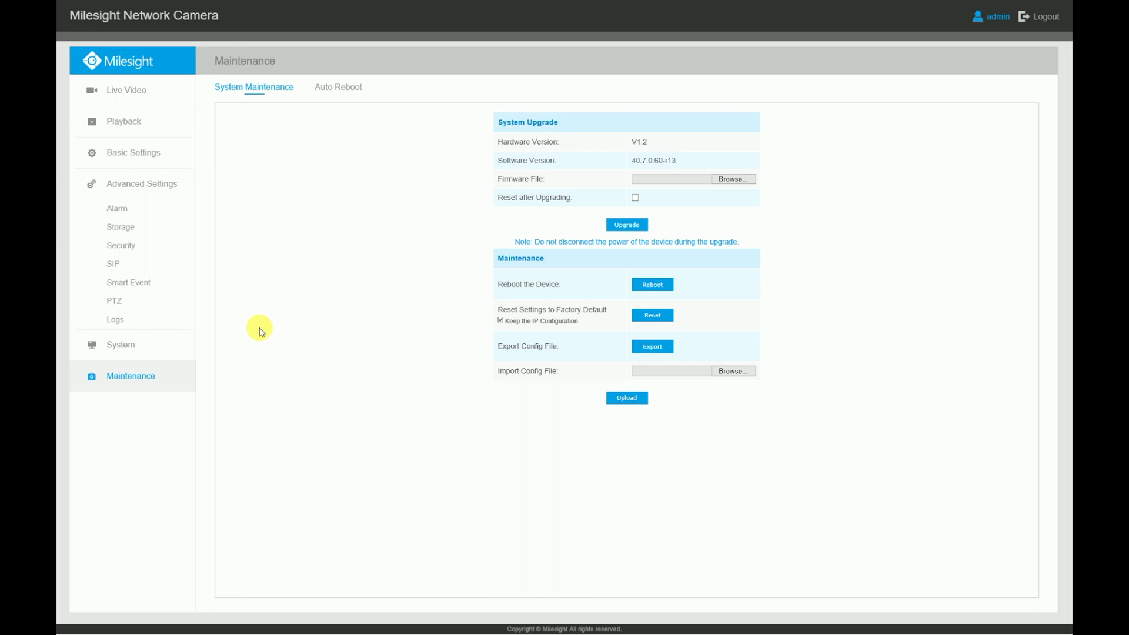
pyautogui.click(349, 89)
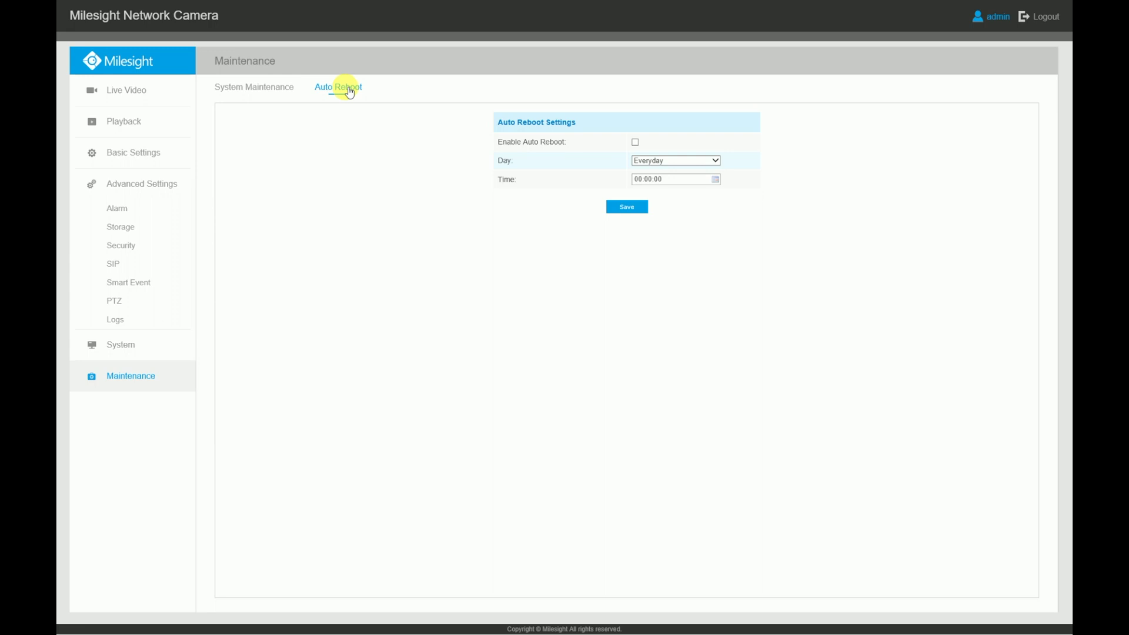
# Step: Return to Live Video and call preset 001 Bird table to aim the camera at the feeders
pyautogui.click(143, 93)
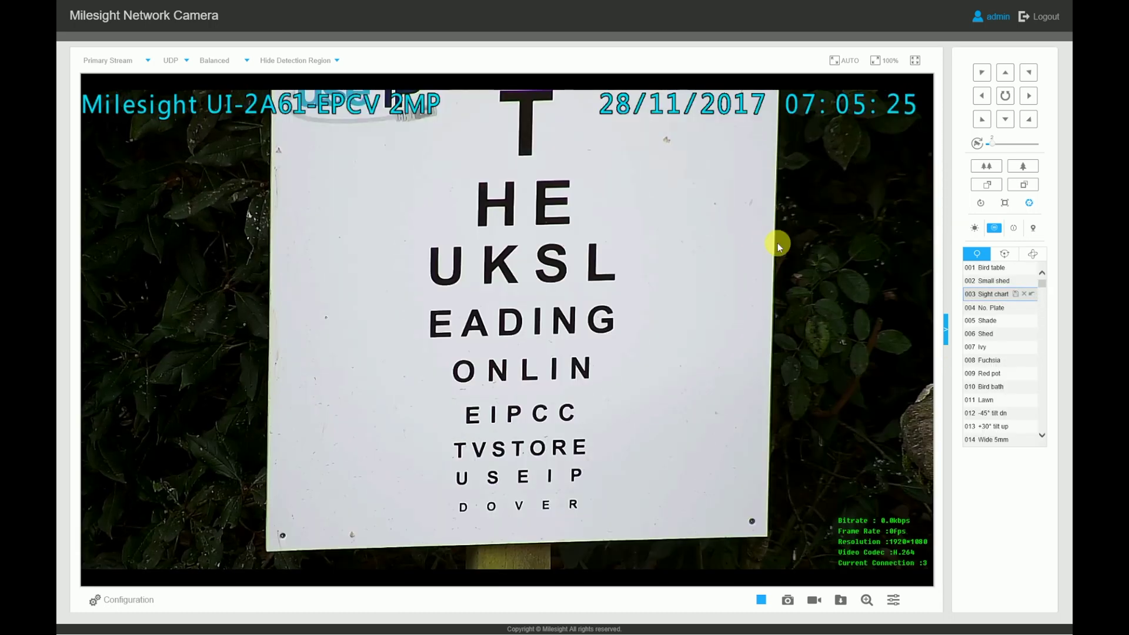
pyautogui.doubleClick(1003, 269)
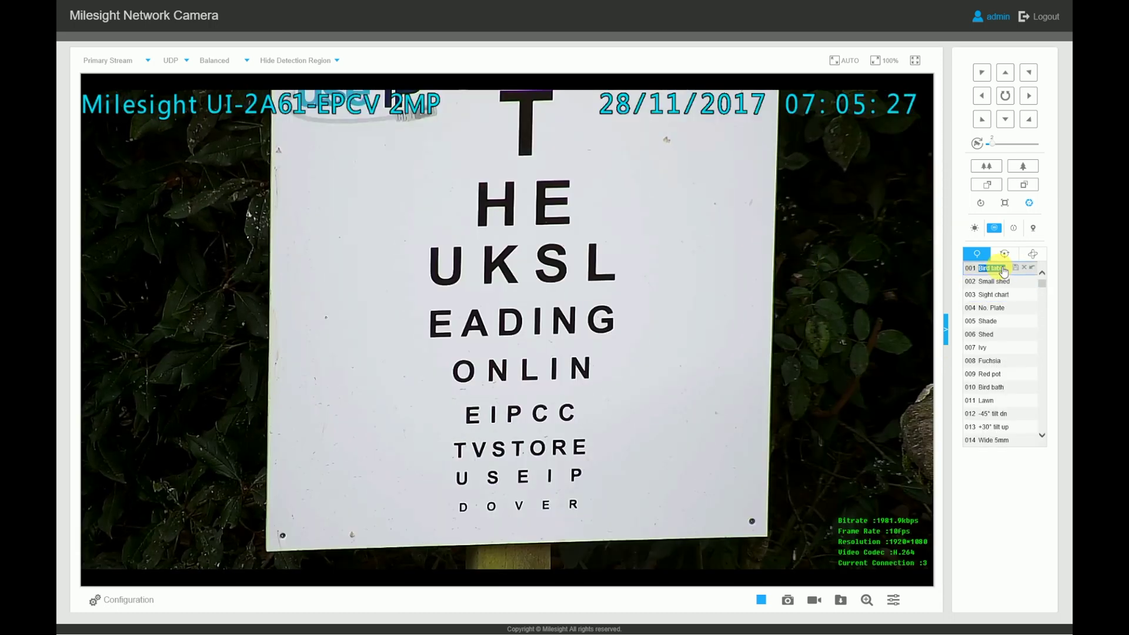
pyautogui.click(1034, 270)
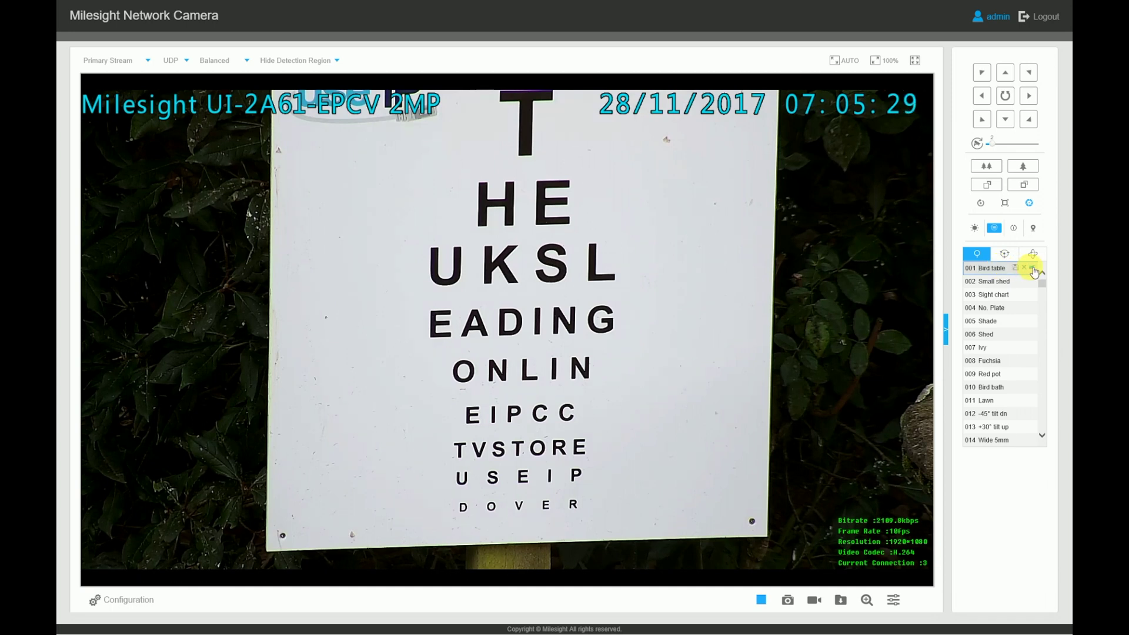